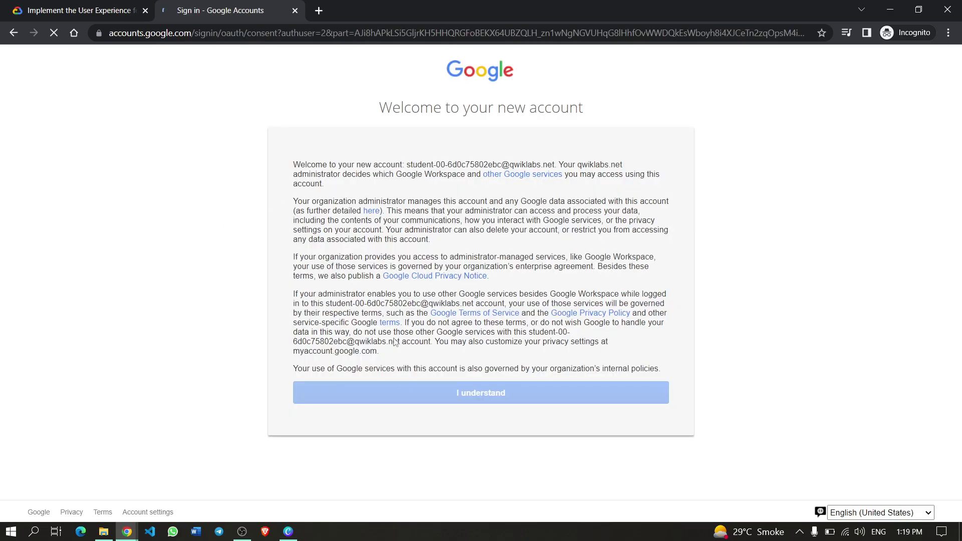
Finish signing in to AppSheet with the lab account and check the account menu.
{"action": "scroll", "coordinate": [546, 425], "scroll_direction": "down", "scroll_amount": 1}
{"action": "left_click", "coordinate": [540, 437]}
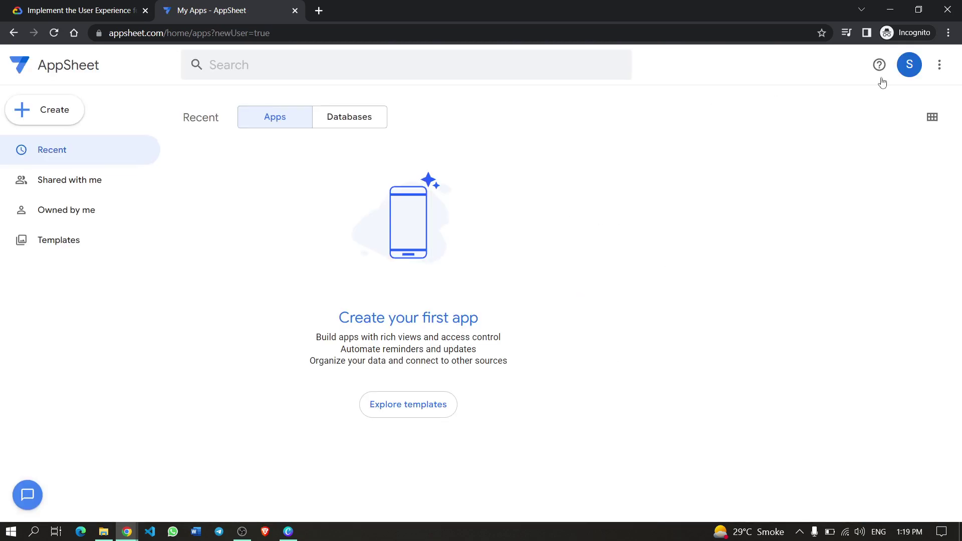
{"action": "left_click", "coordinate": [911, 71]}
{"action": "left_click", "coordinate": [645, 129]}
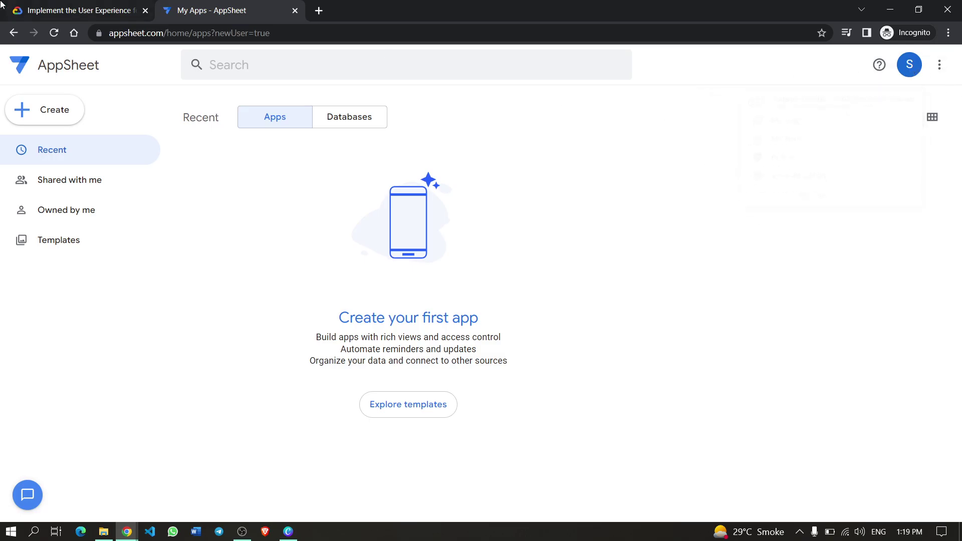
Dismiss the survey prompt on the lab page and open the Lab2-CustomerContacts template from the Task 1 instructions.
{"action": "left_click", "coordinate": [24, 19]}
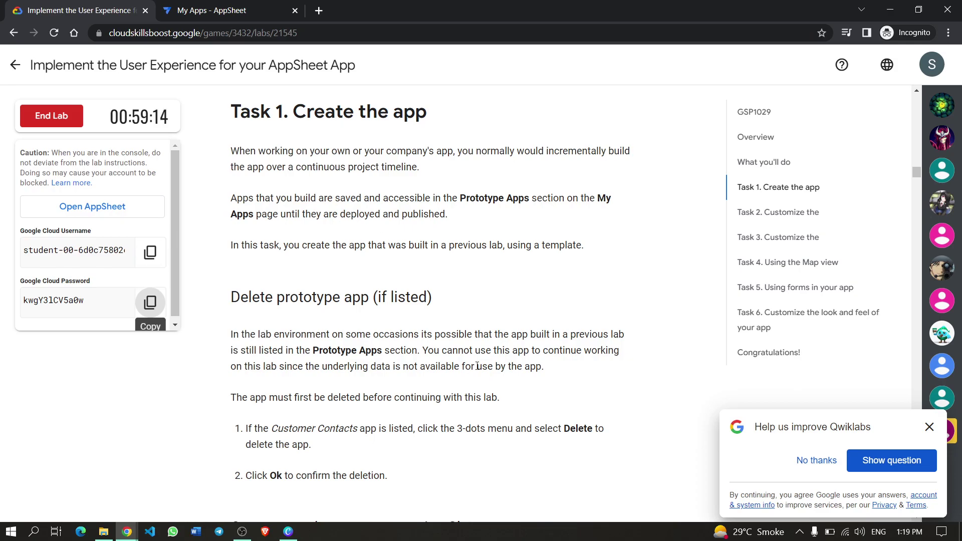
{"action": "left_click", "coordinate": [930, 427]}
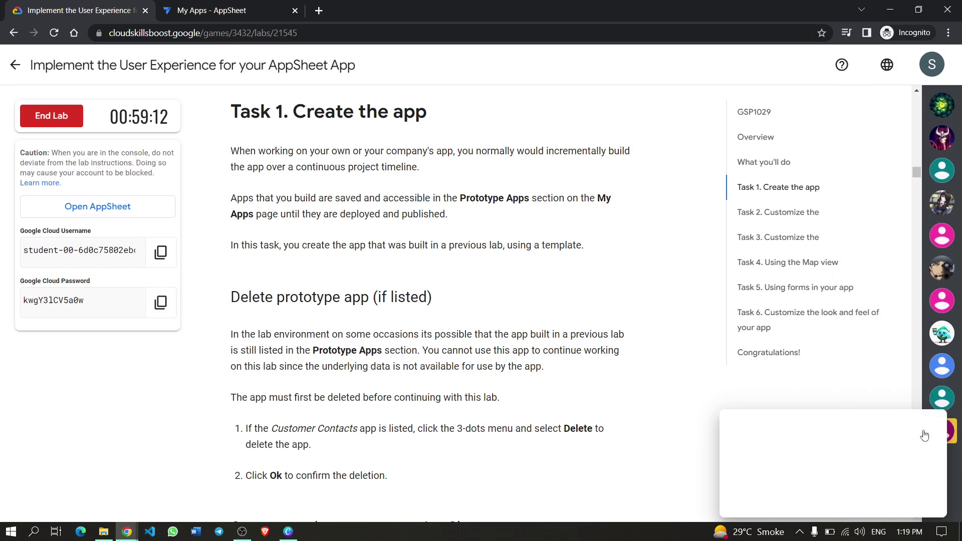
{"action": "scroll", "coordinate": [459, 223], "scroll_direction": "down", "scroll_amount": 8}
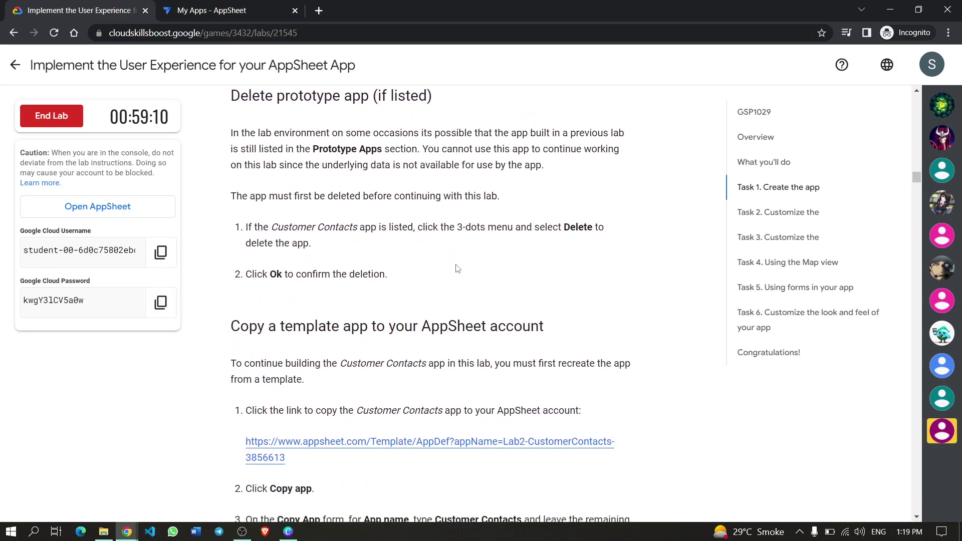
{"action": "left_click", "coordinate": [351, 268]}
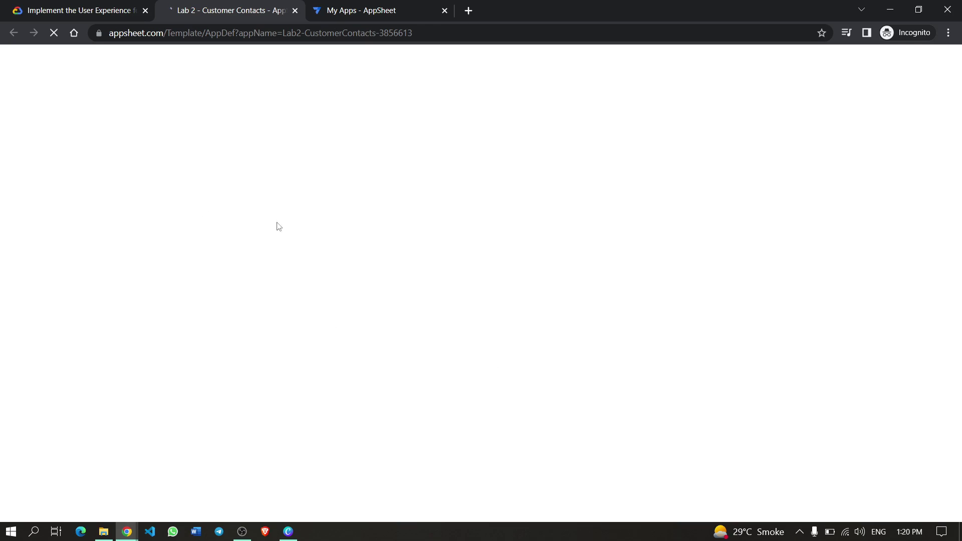
Return to the lab instructions and copy the app name Customer Contacts from the Copy App step.
{"action": "left_click", "coordinate": [89, 10]}
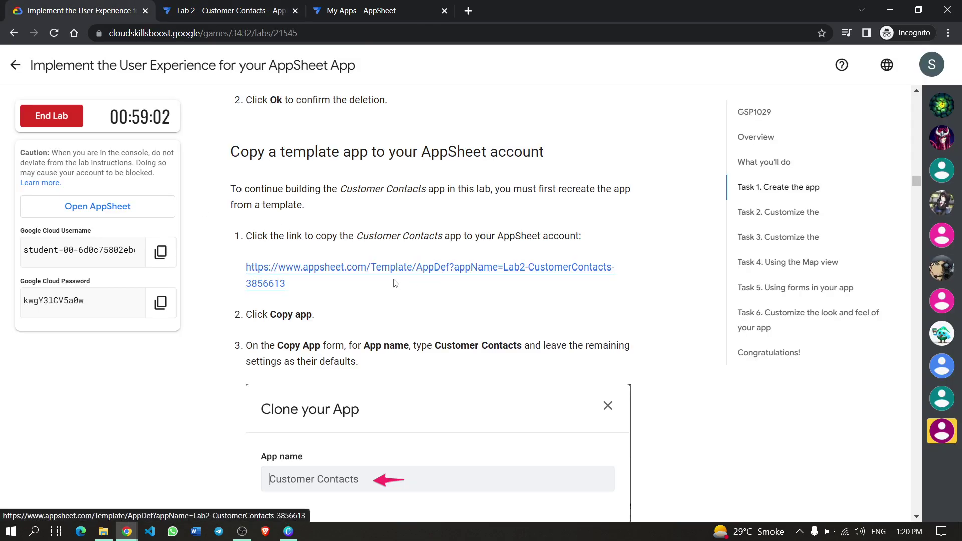
{"action": "scroll", "coordinate": [278, 209], "scroll_direction": "down", "scroll_amount": 2}
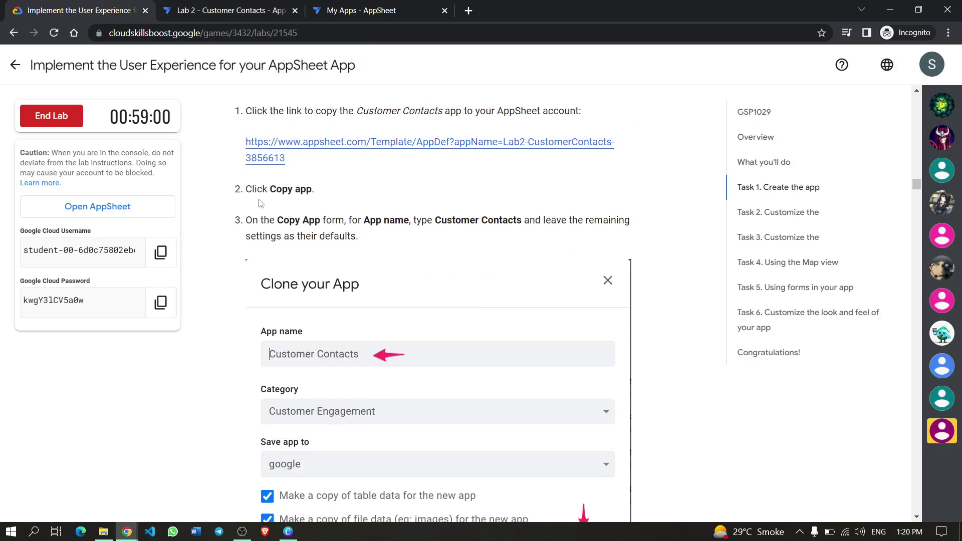
{"action": "scroll", "coordinate": [507, 171], "scroll_direction": "down", "scroll_amount": 1}
{"action": "left_click_drag", "start_coordinate": [525, 158], "coordinate": [436, 159]}
{"action": "left_click", "coordinate": [499, 177]}
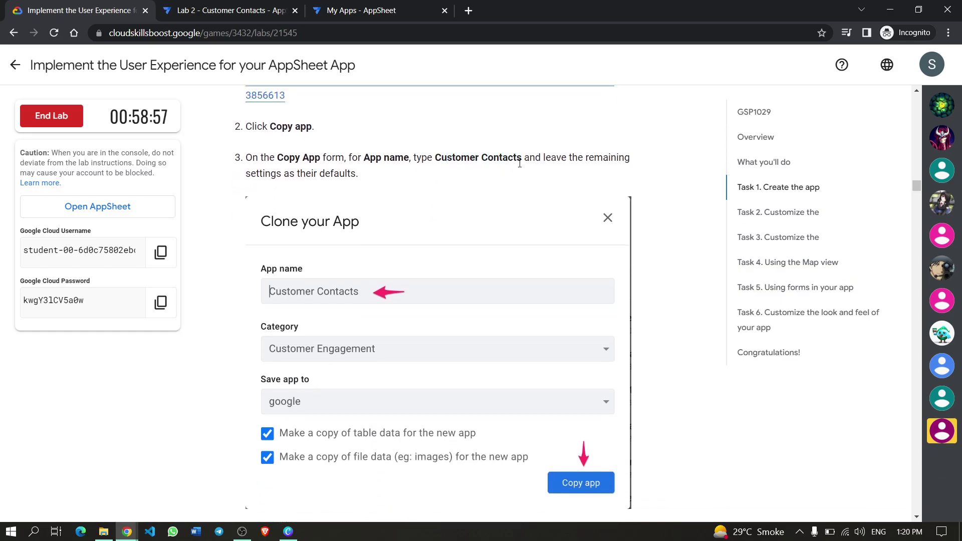
{"action": "left_click_drag", "start_coordinate": [523, 159], "coordinate": [437, 159]}
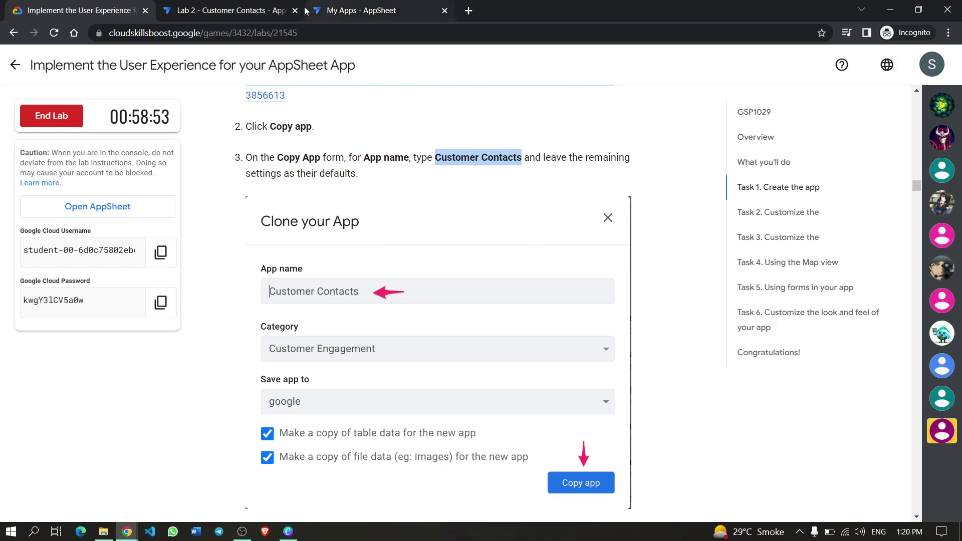
Copy the template app under the name Customer Contacts, leaving the remaining settings at their defaults.
{"action": "left_click", "coordinate": [226, 10]}
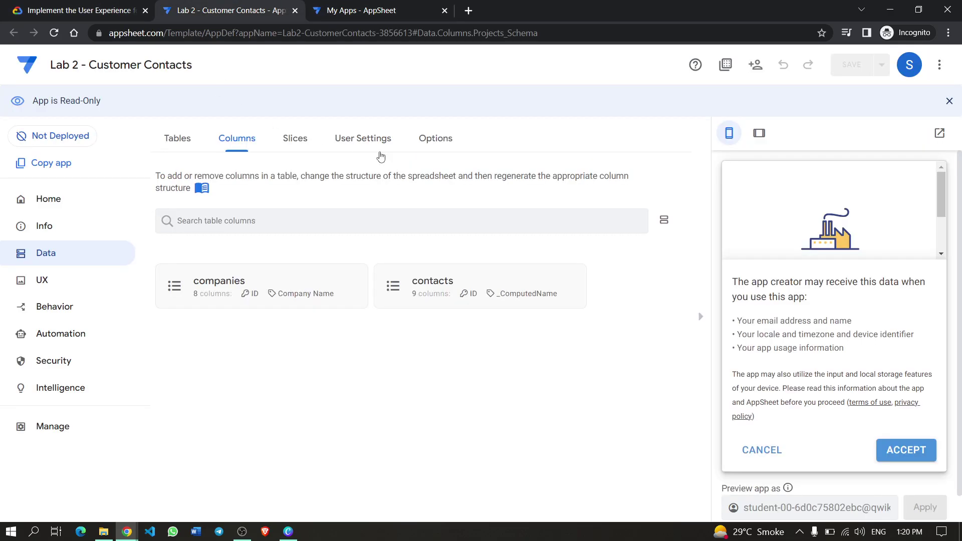
{"action": "left_click", "coordinate": [49, 166]}
{"action": "left_click_drag", "start_coordinate": [440, 144], "coordinate": [311, 145]}
{"action": "key", "text": "ctrl+v"}
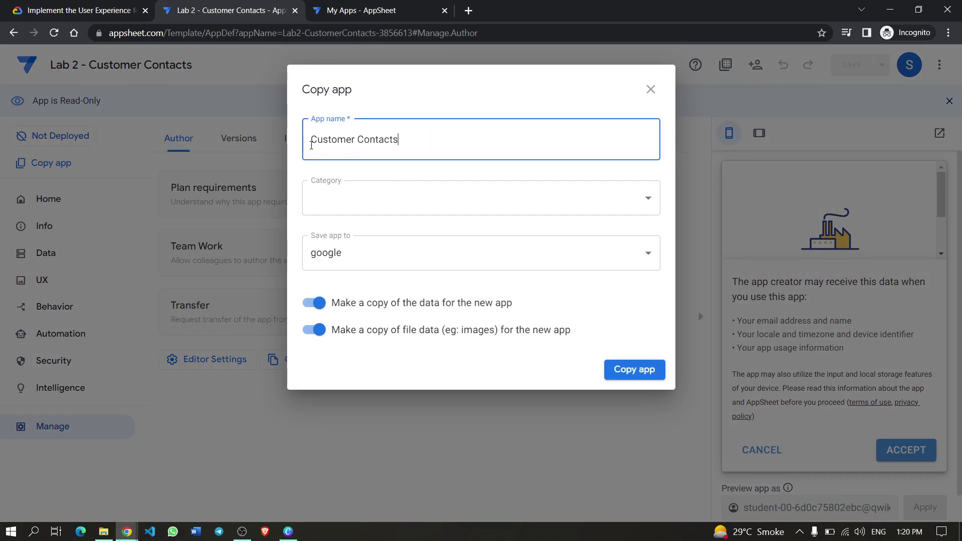
{"action": "left_click", "coordinate": [622, 370]}
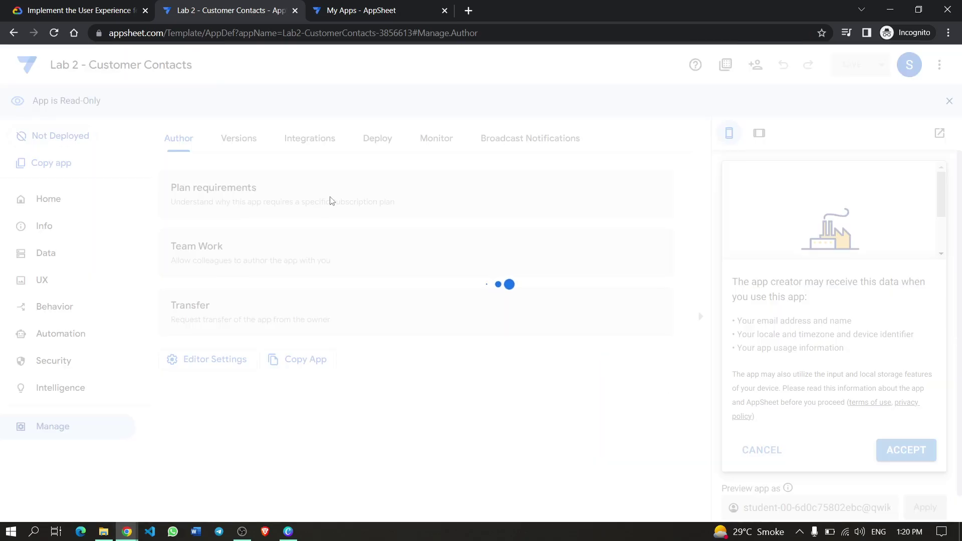
Run the lab's progress check for the Create the app objective.
{"action": "left_click", "coordinate": [85, 14]}
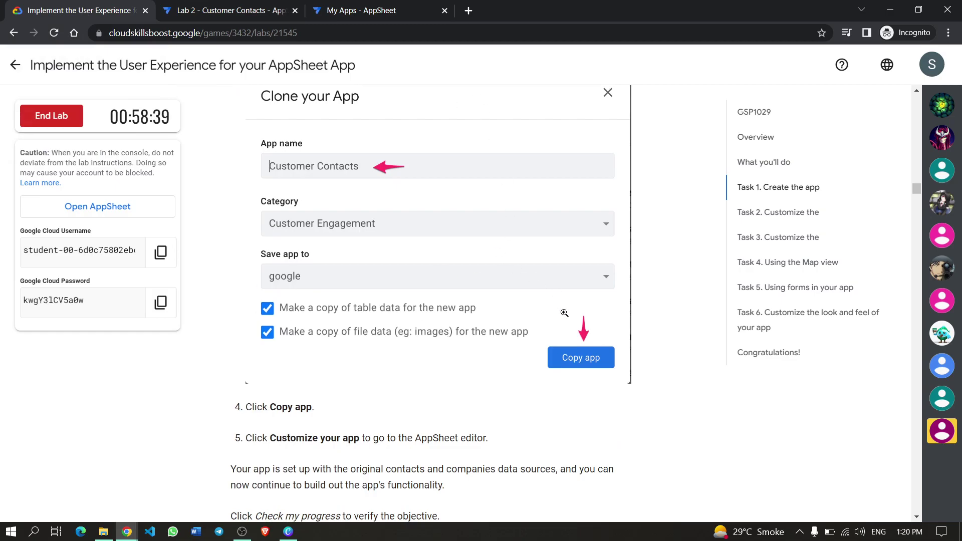
{"action": "scroll", "coordinate": [509, 304], "scroll_direction": "down", "scroll_amount": 5}
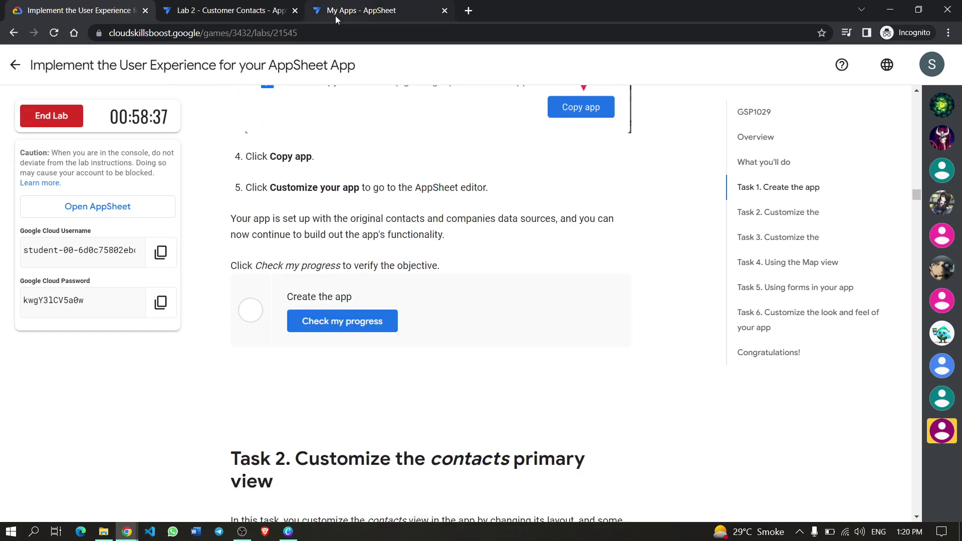
{"action": "left_click", "coordinate": [236, 10]}
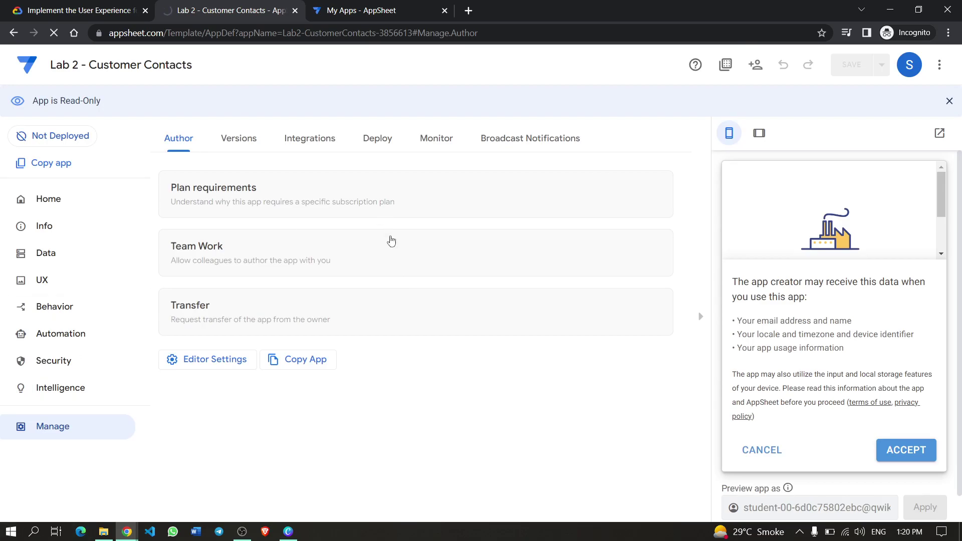
{"action": "left_click", "coordinate": [83, 11]}
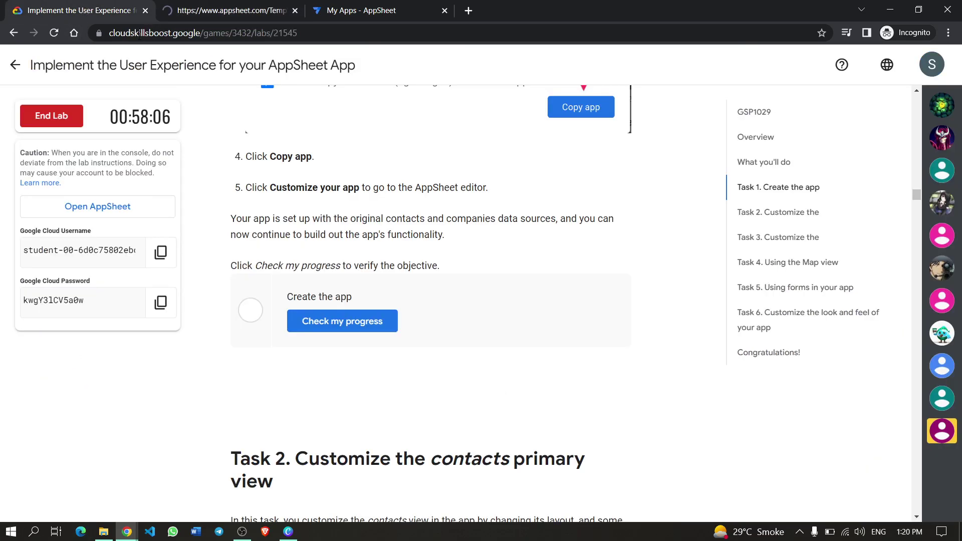
{"action": "left_click", "coordinate": [380, 327]}
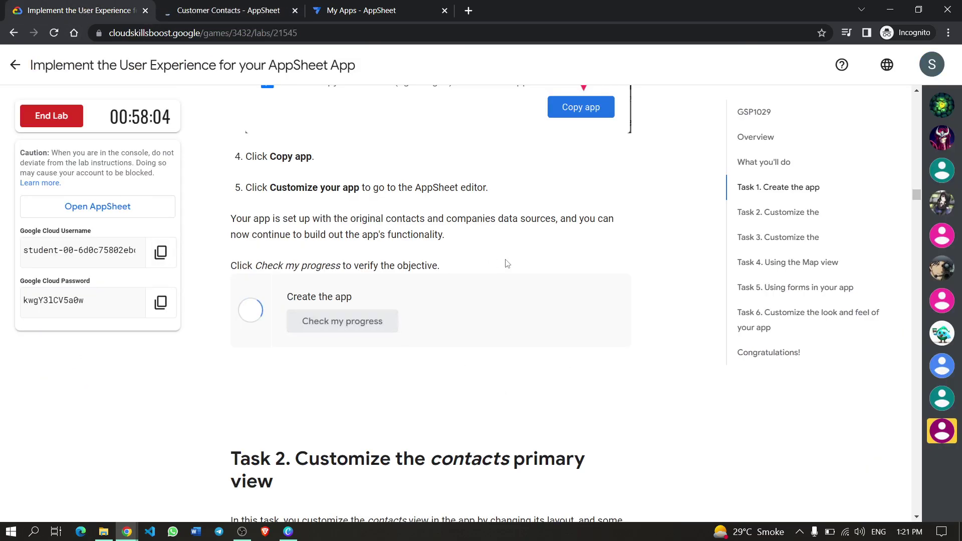
Read through the Task 2 instructions on the contacts view layout and using a photo column.
{"action": "scroll", "coordinate": [454, 285], "scroll_direction": "down", "scroll_amount": 6}
{"action": "scroll", "coordinate": [448, 286], "scroll_direction": "down", "scroll_amount": 3}
{"action": "scroll", "coordinate": [441, 301], "scroll_direction": "up", "scroll_amount": 3}
{"action": "scroll", "coordinate": [431, 351], "scroll_direction": "down", "scroll_amount": 4}
{"action": "scroll", "coordinate": [396, 281], "scroll_direction": "down", "scroll_amount": 2}
{"action": "scroll", "coordinate": [354, 146], "scroll_direction": "down", "scroll_amount": 20}
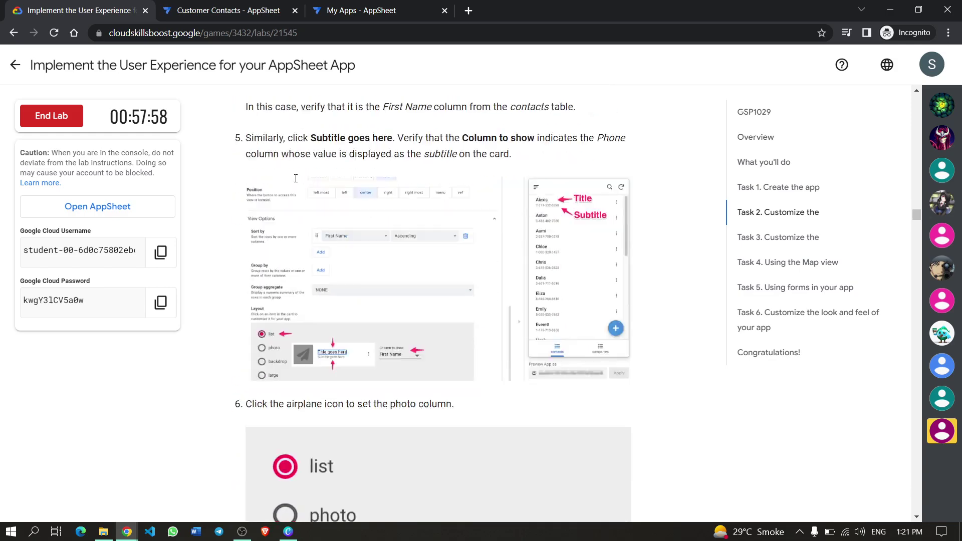
{"action": "scroll", "coordinate": [296, 177], "scroll_direction": "down", "scroll_amount": 3}
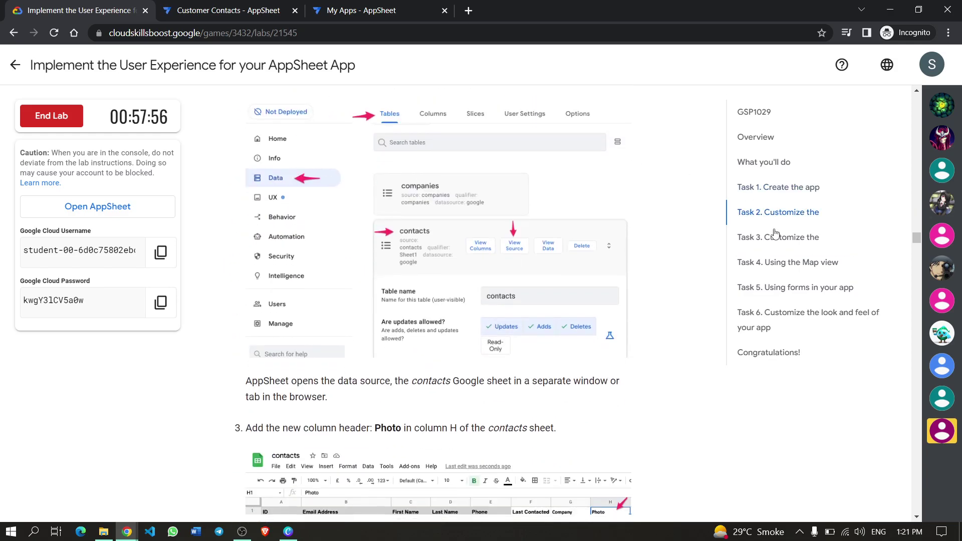
{"action": "scroll", "coordinate": [483, 239], "scroll_direction": "down", "scroll_amount": 3}
{"action": "scroll", "coordinate": [483, 239], "scroll_direction": "up", "scroll_amount": 5}
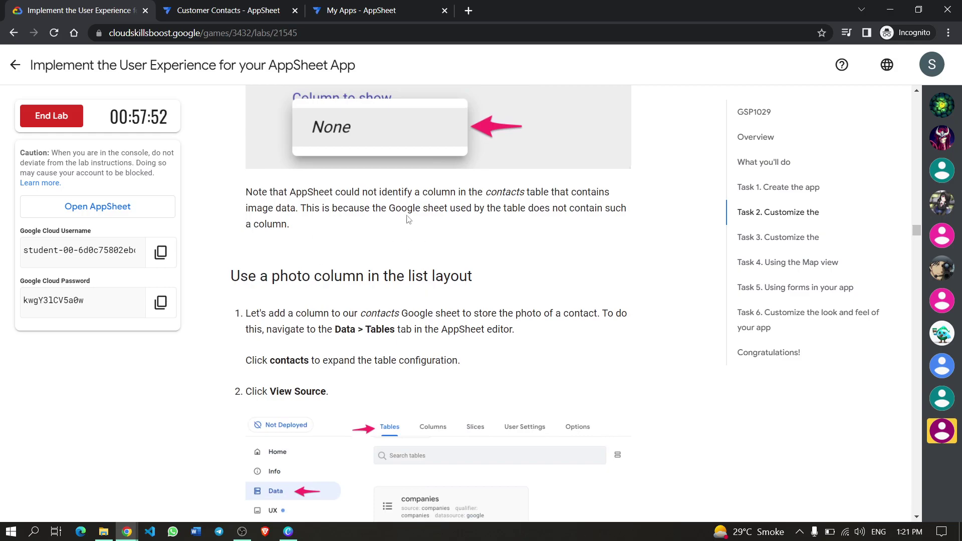
{"action": "scroll", "coordinate": [445, 350], "scroll_direction": "down", "scroll_amount": 3}
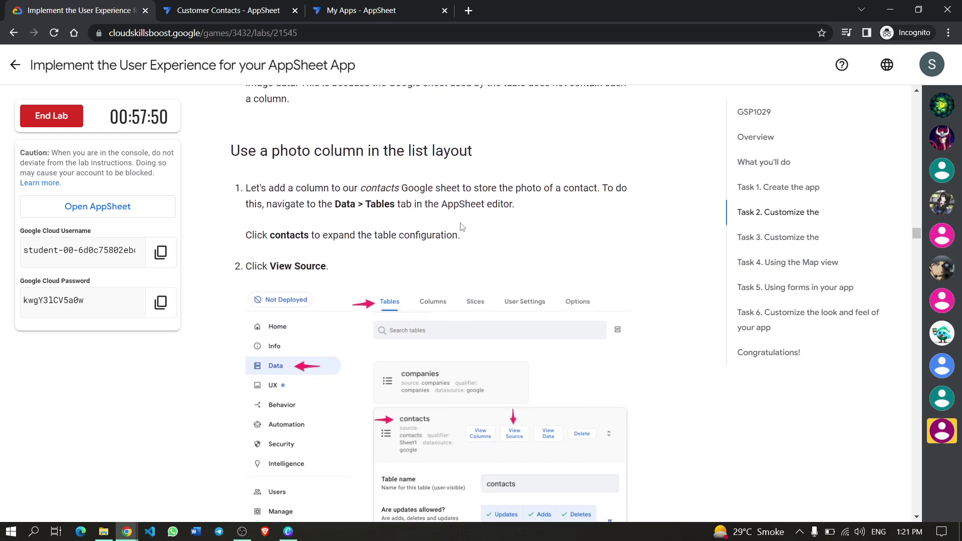
Start customizing the copied Customer Contacts app and expand the contacts table's configuration in its data tables.
{"action": "key", "text": "ctrl+Tab"}
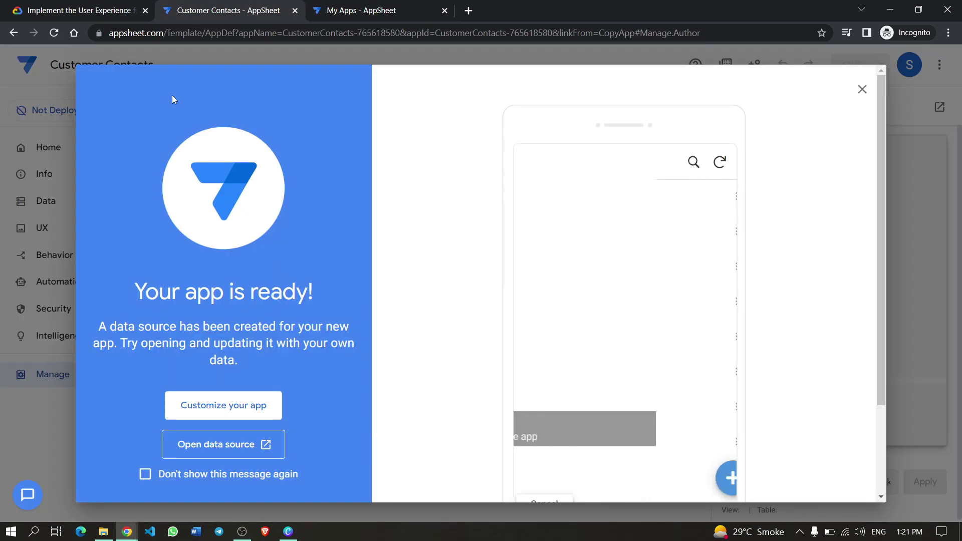
{"action": "left_click", "coordinate": [198, 408]}
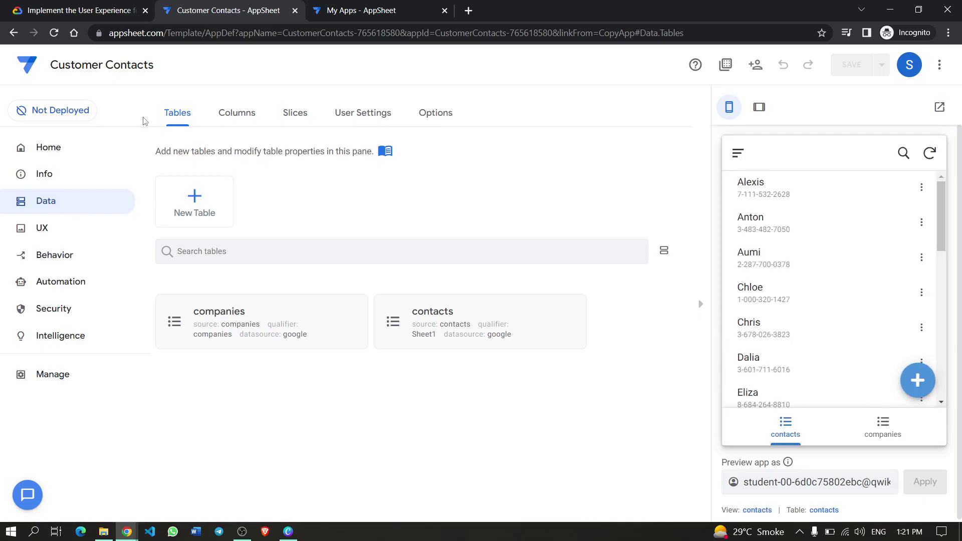
{"action": "left_click", "coordinate": [92, 6]}
{"action": "scroll", "coordinate": [355, 219], "scroll_direction": "down", "scroll_amount": 1}
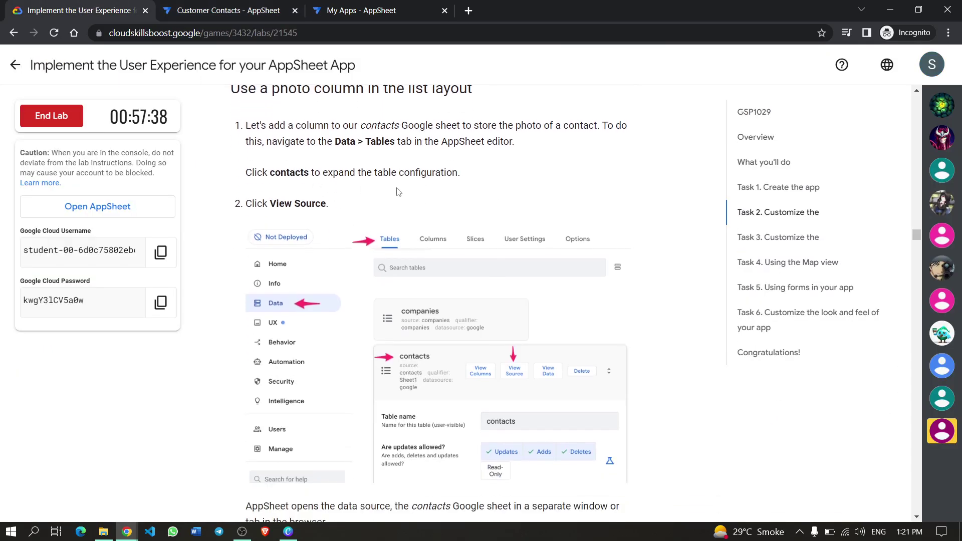
{"action": "scroll", "coordinate": [303, 121], "scroll_direction": "down", "scroll_amount": 1}
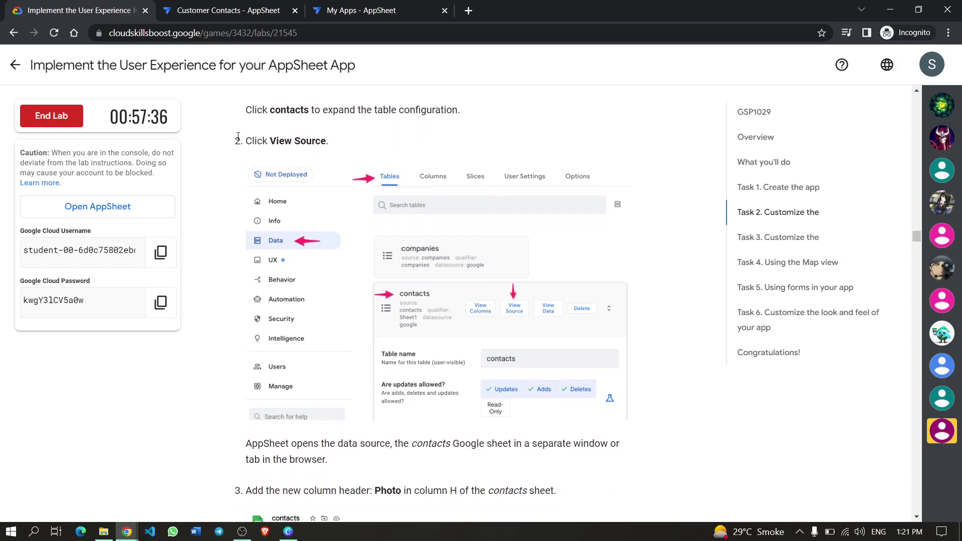
{"action": "left_click", "coordinate": [211, 10]}
{"action": "left_click", "coordinate": [426, 323]}
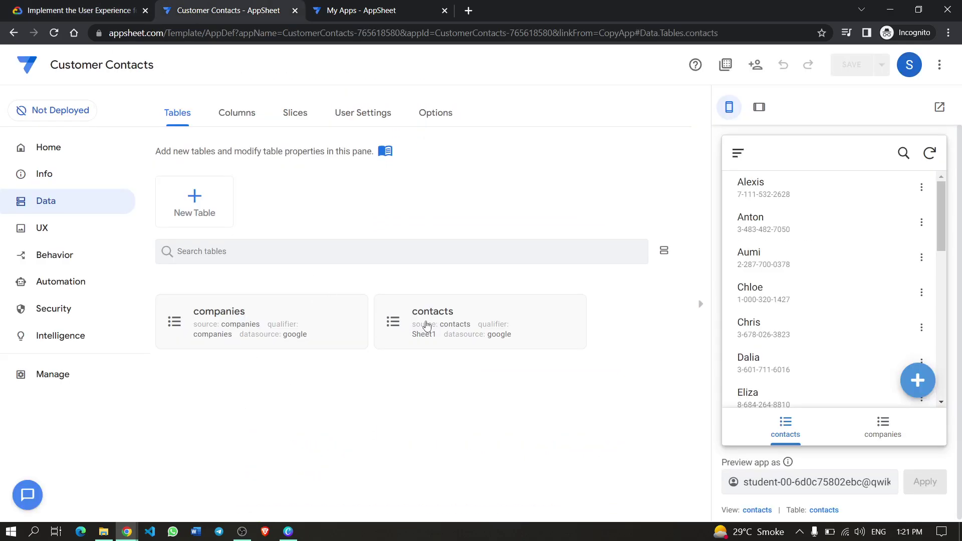
Check the lab's instructions for adding a Photo column and open the contacts table's source Google sheet.
{"action": "left_click", "coordinate": [82, 10]}
{"action": "scroll", "coordinate": [341, 224], "scroll_direction": "down", "scroll_amount": 6}
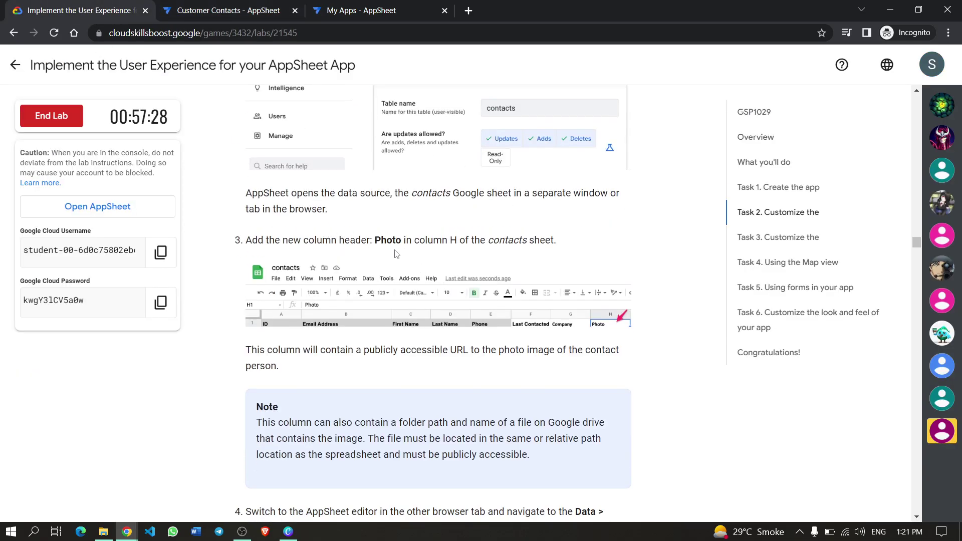
{"action": "scroll", "coordinate": [397, 254], "scroll_direction": "up", "scroll_amount": 4}
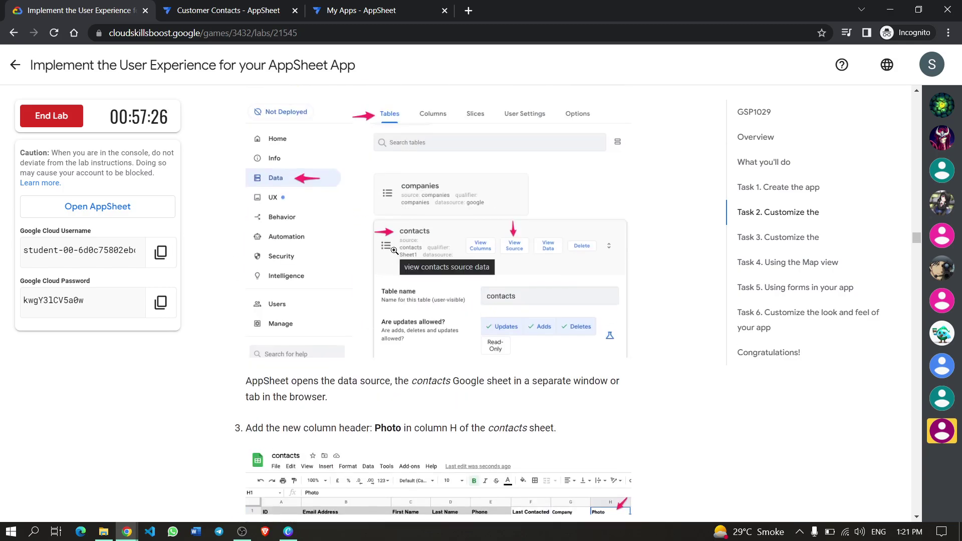
{"action": "scroll", "coordinate": [395, 254], "scroll_direction": "down", "scroll_amount": 4}
{"action": "scroll", "coordinate": [514, 187], "scroll_direction": "up", "scroll_amount": 4}
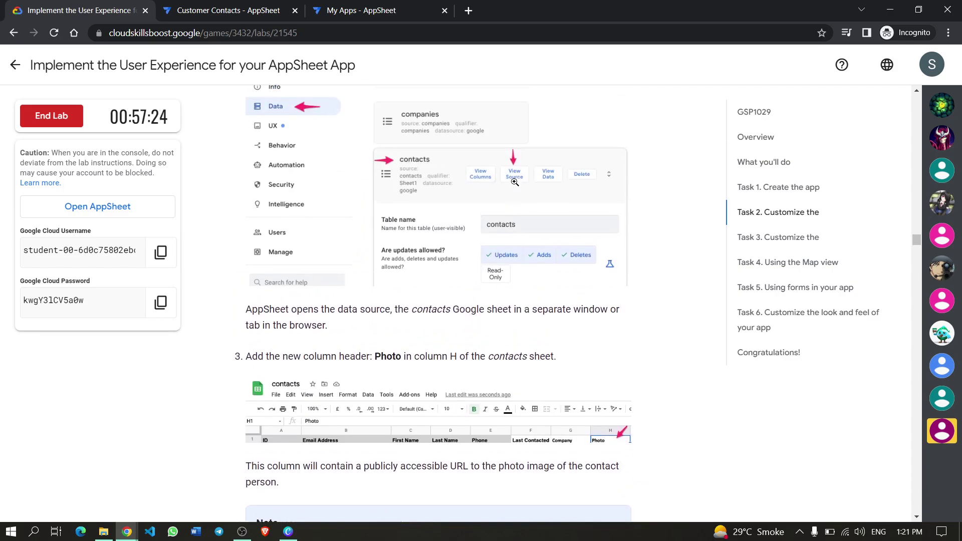
{"action": "scroll", "coordinate": [507, 185], "scroll_direction": "down", "scroll_amount": 5}
{"action": "scroll", "coordinate": [507, 185], "scroll_direction": "down", "scroll_amount": 2}
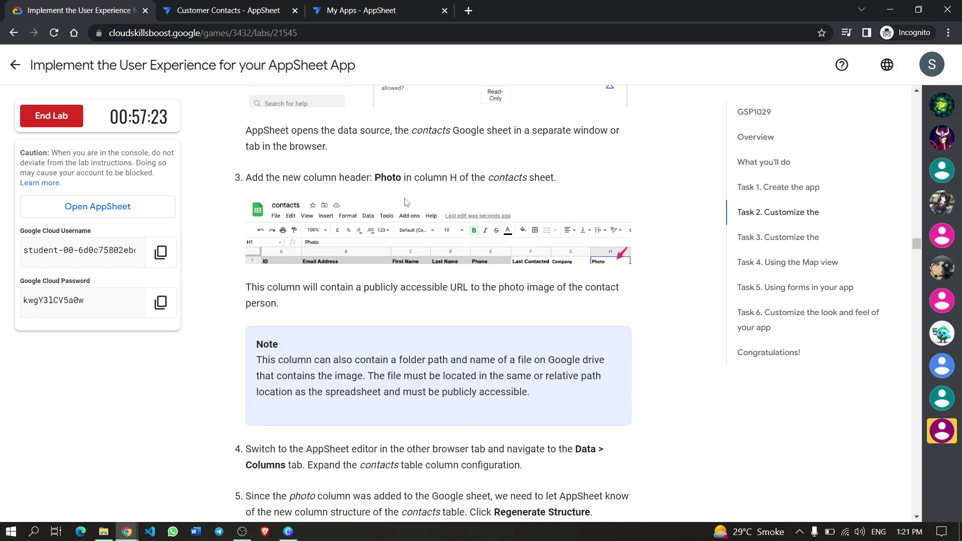
{"action": "scroll", "coordinate": [405, 202], "scroll_direction": "up", "scroll_amount": 2}
{"action": "scroll", "coordinate": [406, 202], "scroll_direction": "down", "scroll_amount": 1}
{"action": "left_click", "coordinate": [251, 7]}
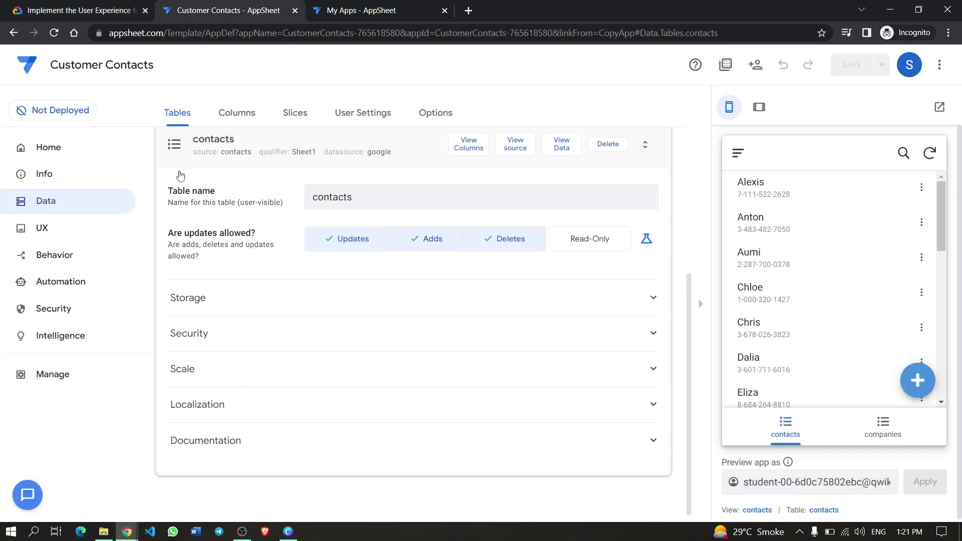
{"action": "left_click", "coordinate": [516, 145]}
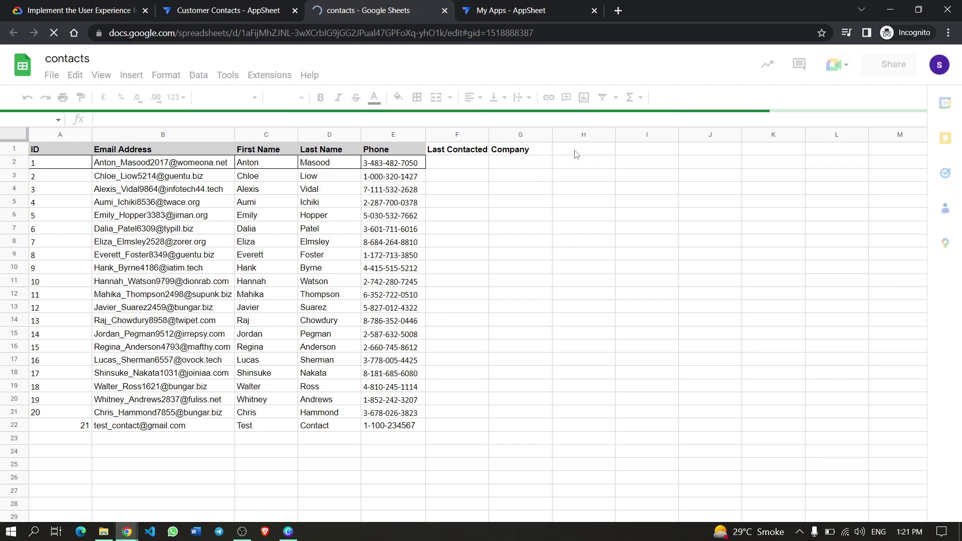
Copy the header text Photo from the lab instructions and paste it into cell H1 of the contacts sheet.
{"action": "key", "text": "ctrl+1"}
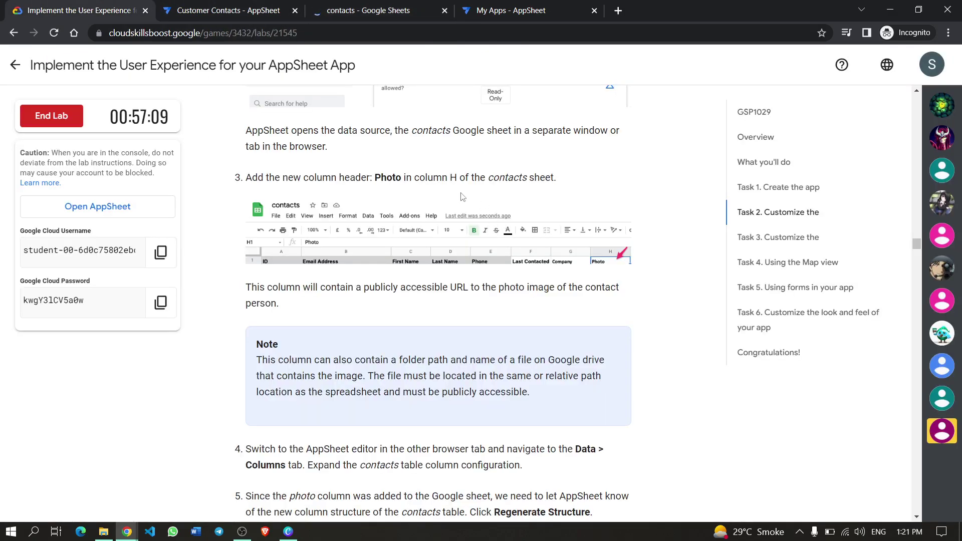
{"action": "left_click_drag", "start_coordinate": [405, 176], "coordinate": [379, 181]}
{"action": "key", "text": "ctrl+c"}
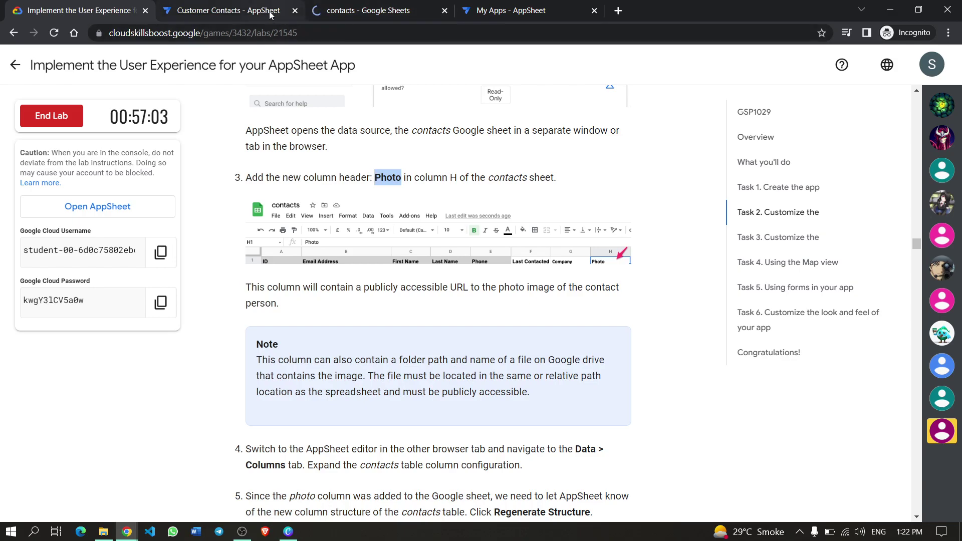
{"action": "left_click", "coordinate": [325, 14]}
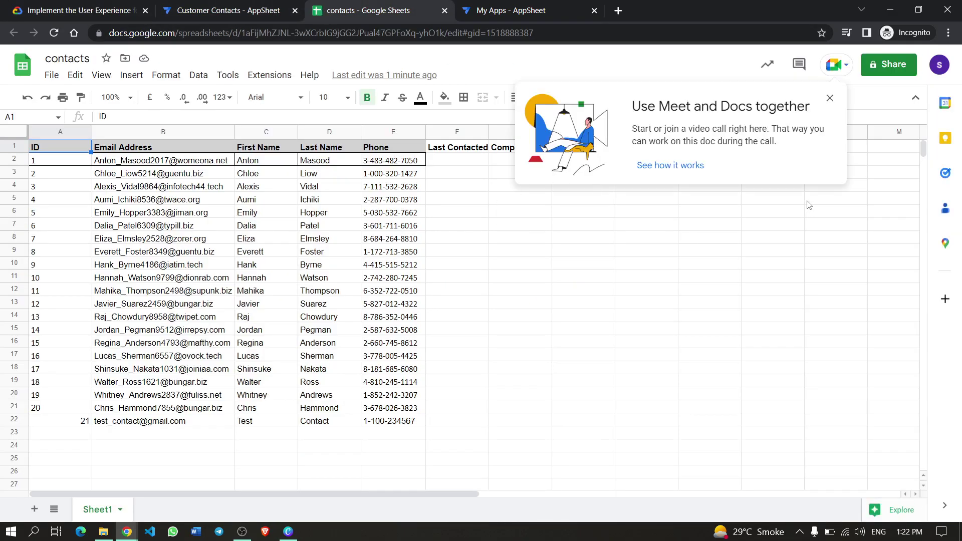
{"action": "left_click", "coordinate": [830, 98]}
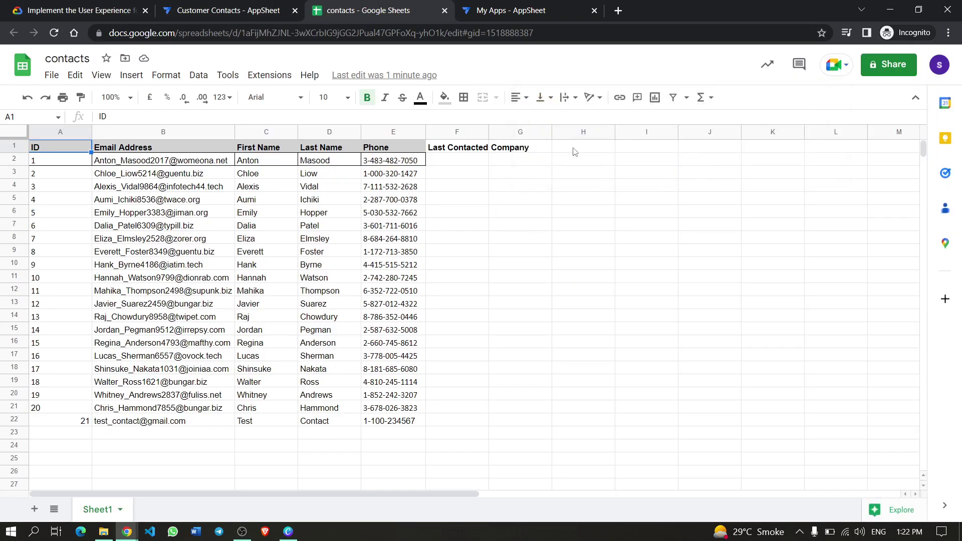
{"action": "left_click", "coordinate": [575, 152]}
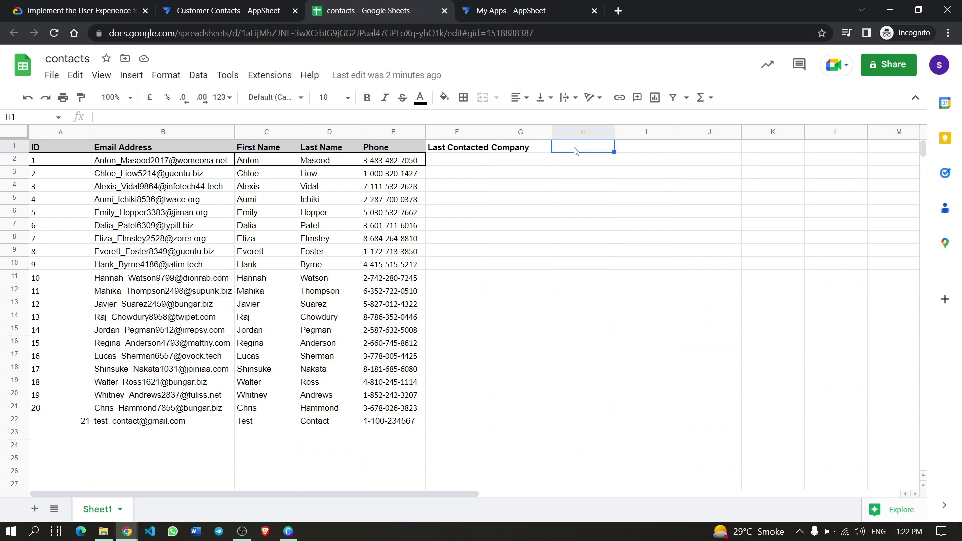
{"action": "key", "text": "ctrl+v"}
Check the lab's instructions on regenerating the table structure, and expand the contacts table's column configuration in the AppSheet editor.
{"action": "key", "text": "ctrl+1"}
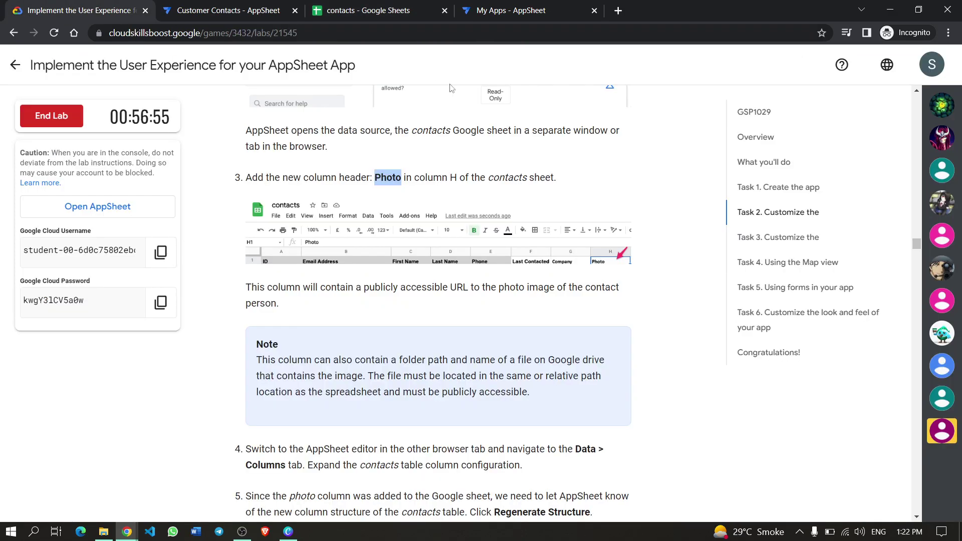
{"action": "scroll", "coordinate": [437, 173], "scroll_direction": "down", "scroll_amount": 3}
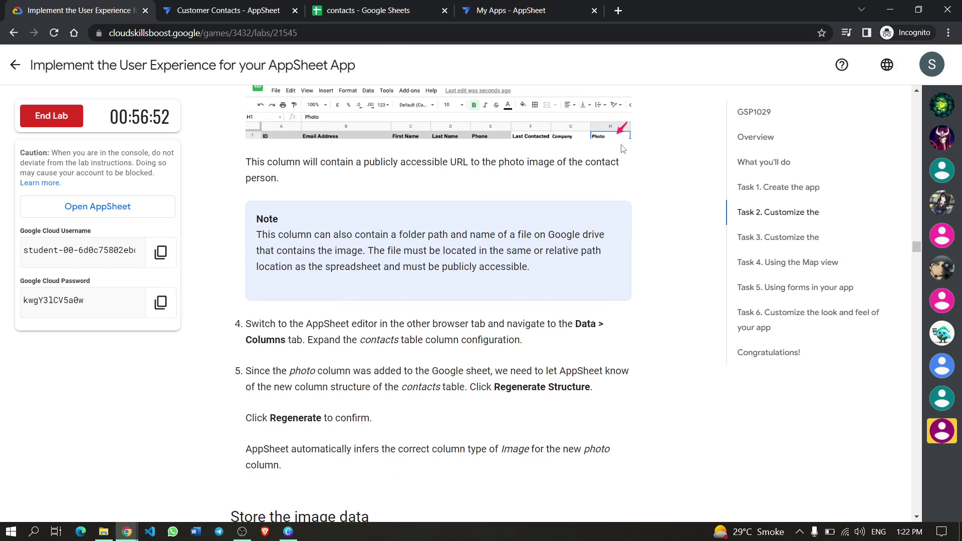
{"action": "scroll", "coordinate": [436, 173], "scroll_direction": "down", "scroll_amount": 5}
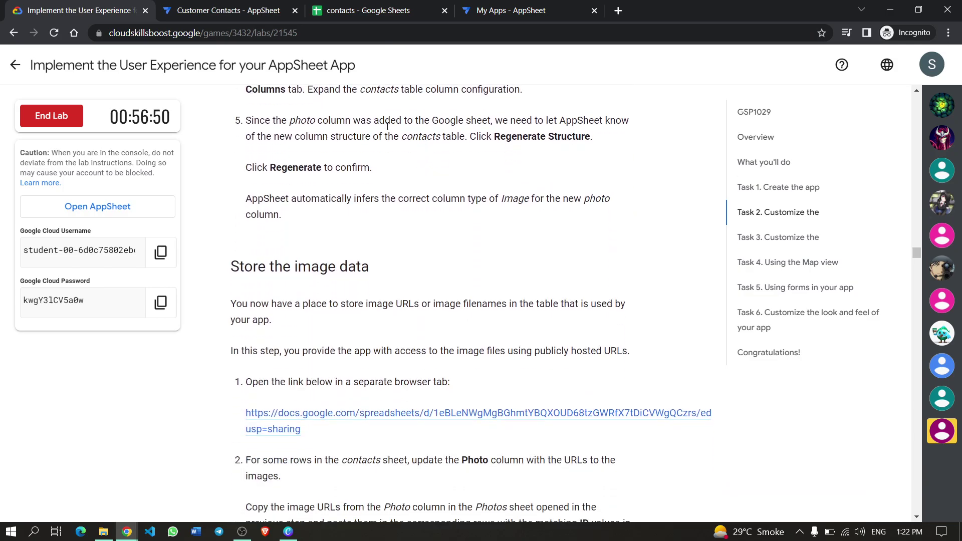
{"action": "scroll", "coordinate": [273, 152], "scroll_direction": "up", "scroll_amount": 1}
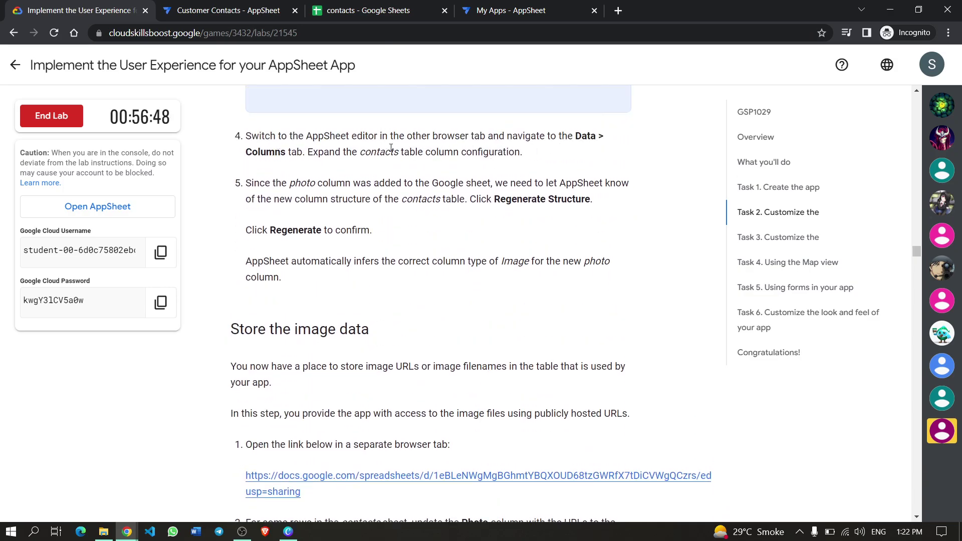
{"action": "left_click", "coordinate": [233, 7]}
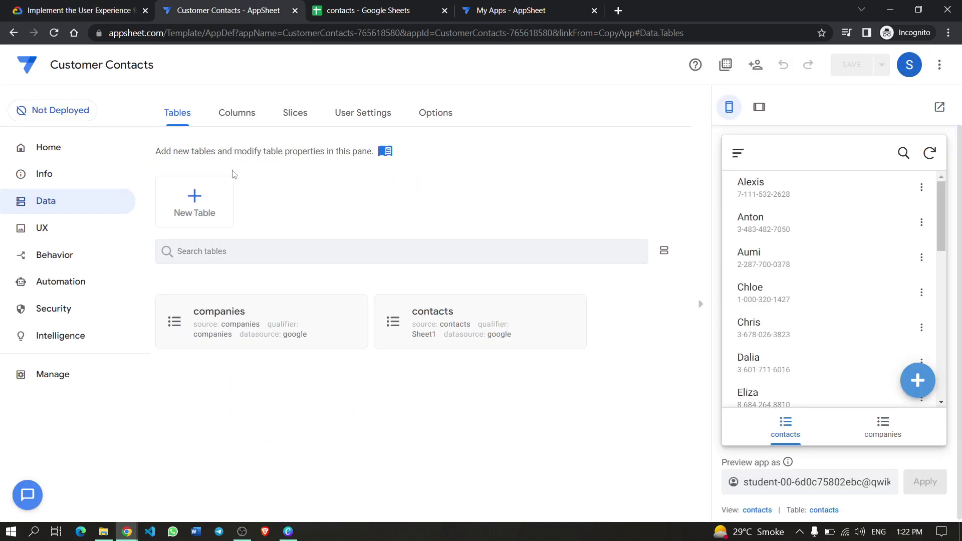
{"action": "left_click", "coordinate": [242, 111]}
{"action": "left_click", "coordinate": [459, 268]}
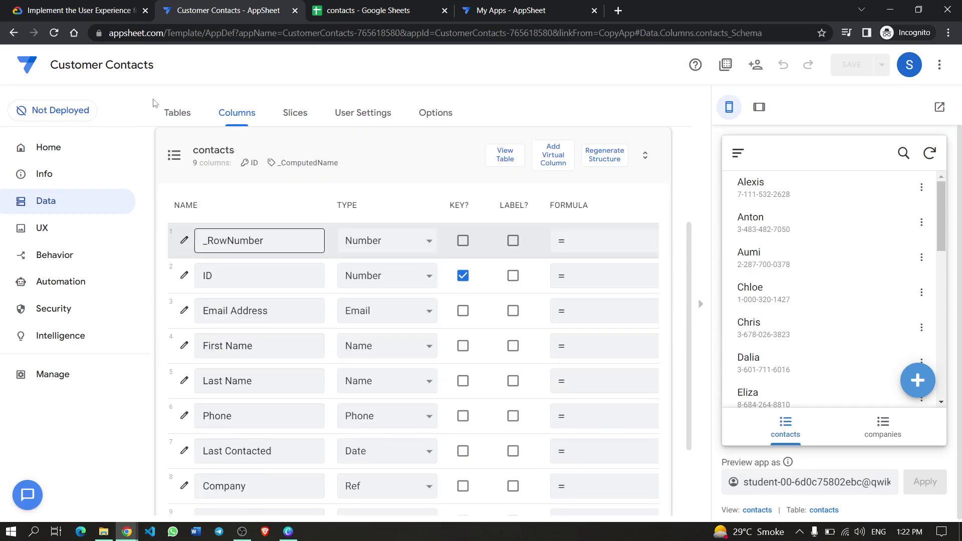
Recheck the lab instruction, then regenerate the contacts table's column structure in AppSheet and confirm it.
{"action": "left_click", "coordinate": [69, 7]}
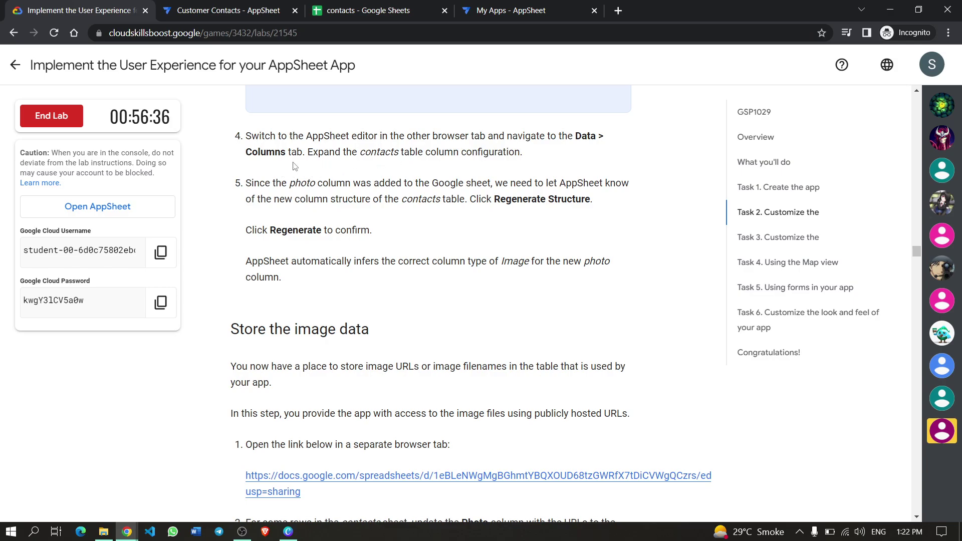
{"action": "left_click", "coordinate": [242, 10]}
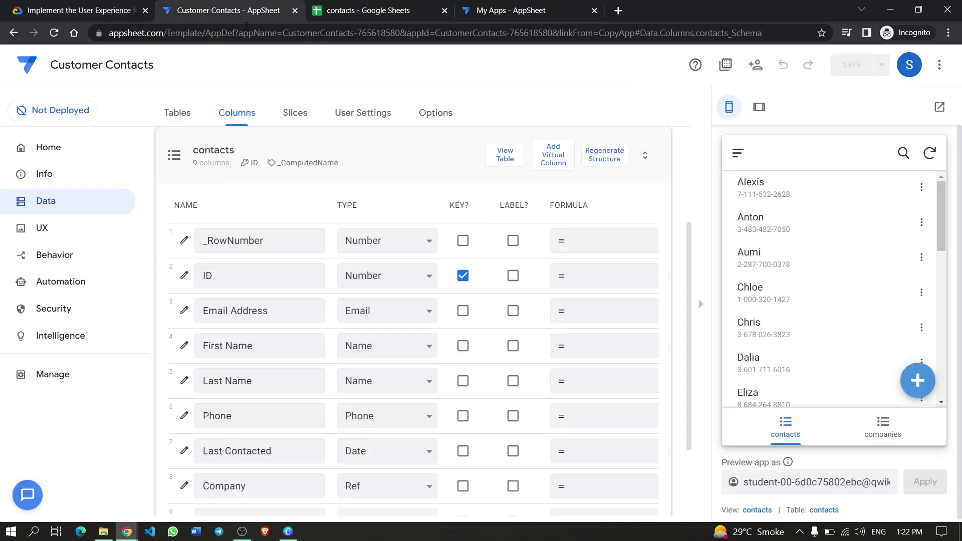
{"action": "left_click", "coordinate": [604, 159]}
{"action": "left_click", "coordinate": [629, 183]}
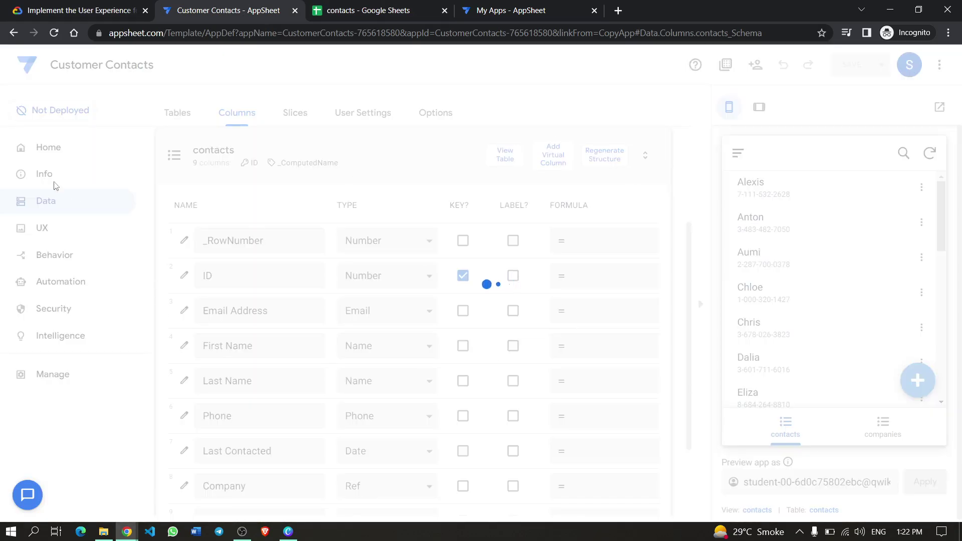
Read the lab's section on storing image data and open its linked Photos spreadsheet.
{"action": "left_click", "coordinate": [98, 17]}
{"action": "scroll", "coordinate": [472, 211], "scroll_direction": "down", "scroll_amount": 2}
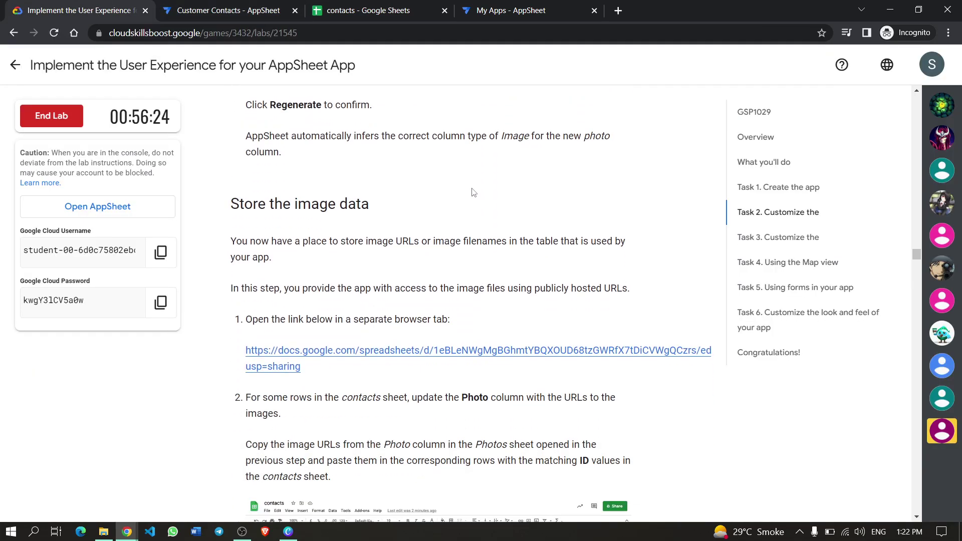
{"action": "scroll", "coordinate": [485, 320], "scroll_direction": "down", "scroll_amount": 2}
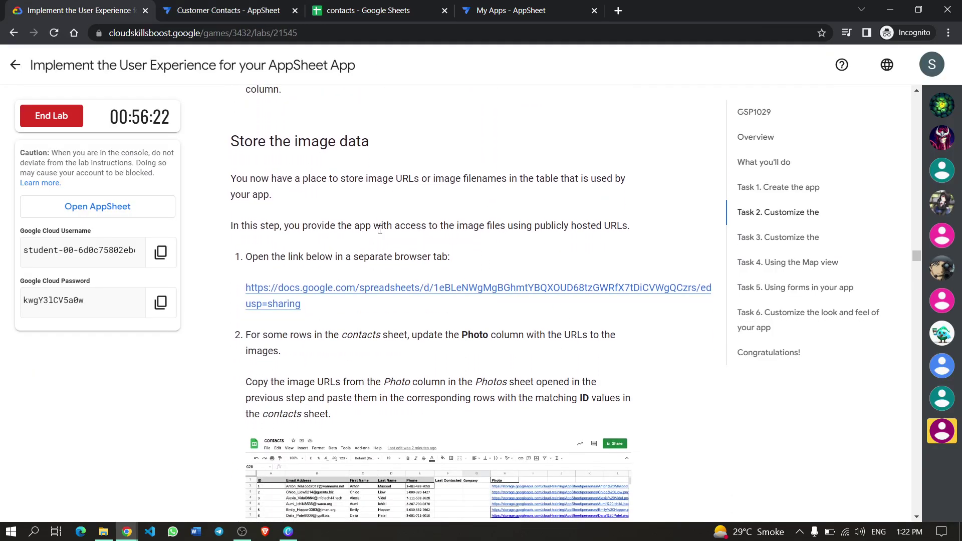
{"action": "scroll", "coordinate": [386, 227], "scroll_direction": "down", "scroll_amount": 1}
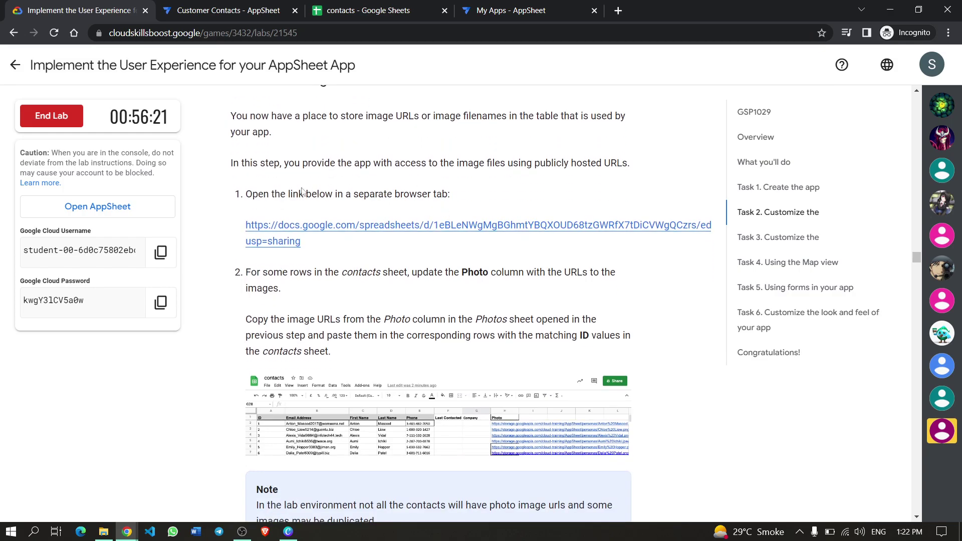
{"action": "left_click", "coordinate": [297, 232]}
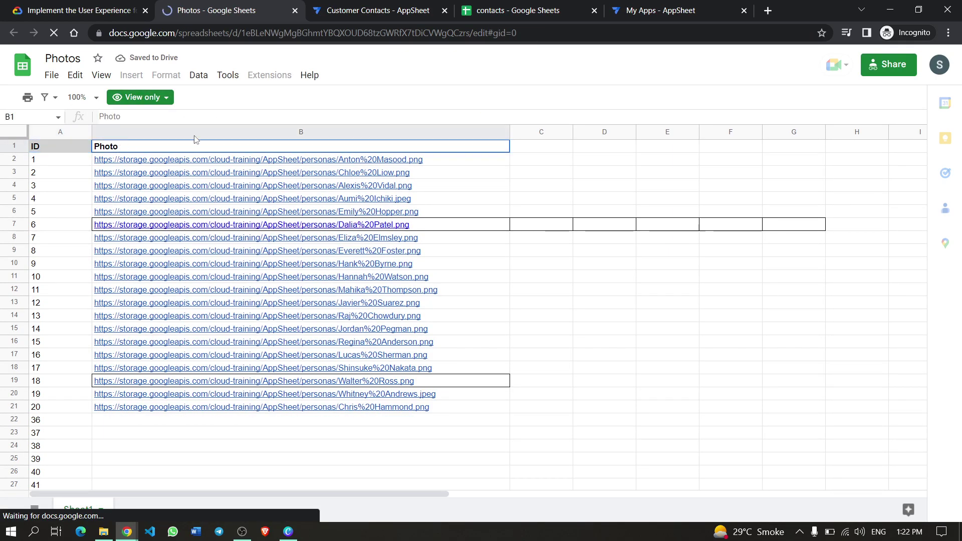
Copy the entire Photo column of image URLs in the Photos spreadsheet.
{"action": "left_click", "coordinate": [222, 132]}
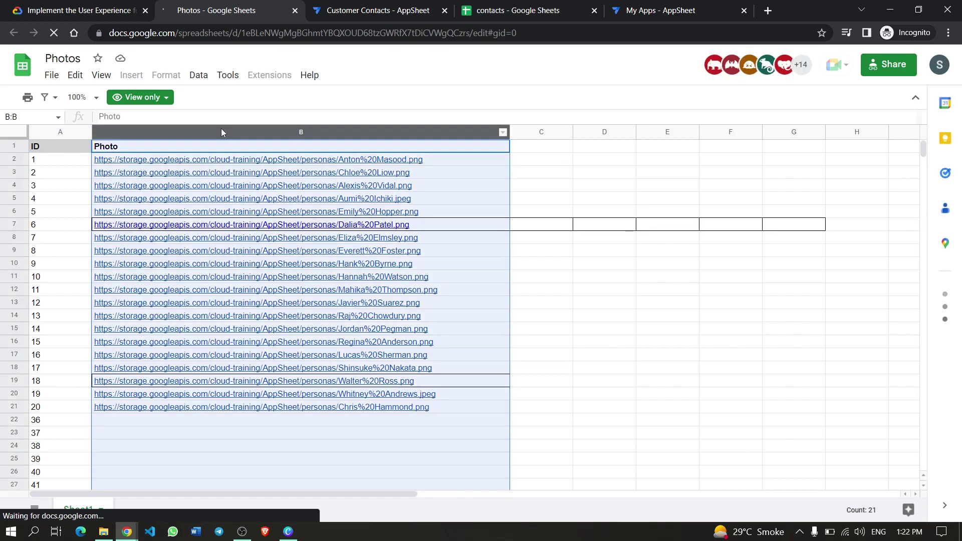
{"action": "left_click", "coordinate": [50, 76]}
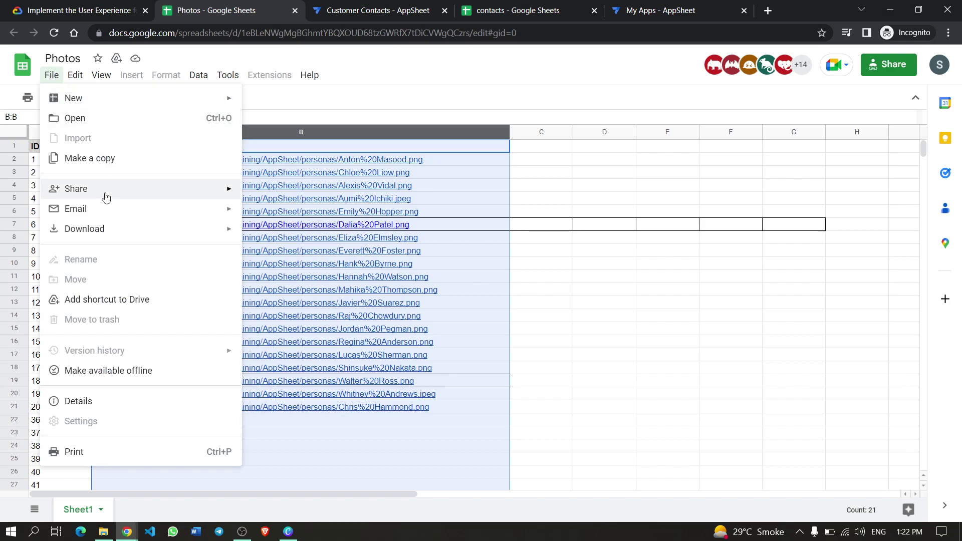
{"action": "left_click", "coordinate": [77, 78]}
{"action": "left_click", "coordinate": [76, 77]}
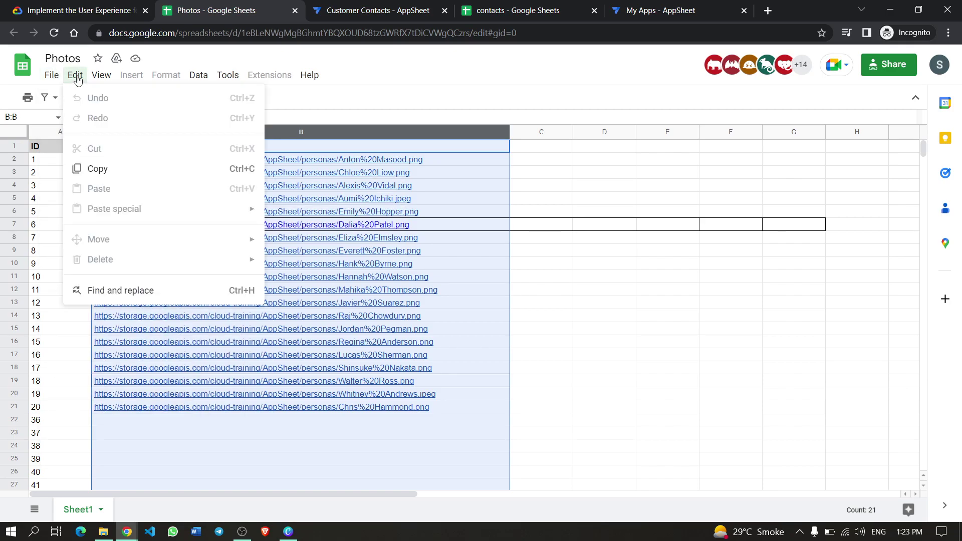
{"action": "left_click", "coordinate": [98, 168]}
Check the lab's instruction on matching rows and paste the copied image URL column over column H of the contacts sheet.
{"action": "left_click", "coordinate": [75, 10]}
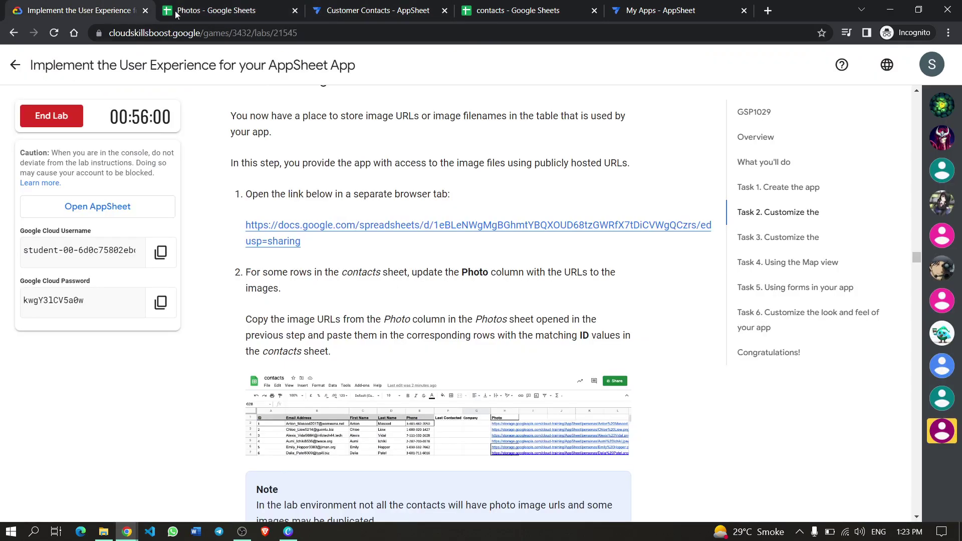
{"action": "scroll", "coordinate": [421, 253], "scroll_direction": "down", "scroll_amount": 3}
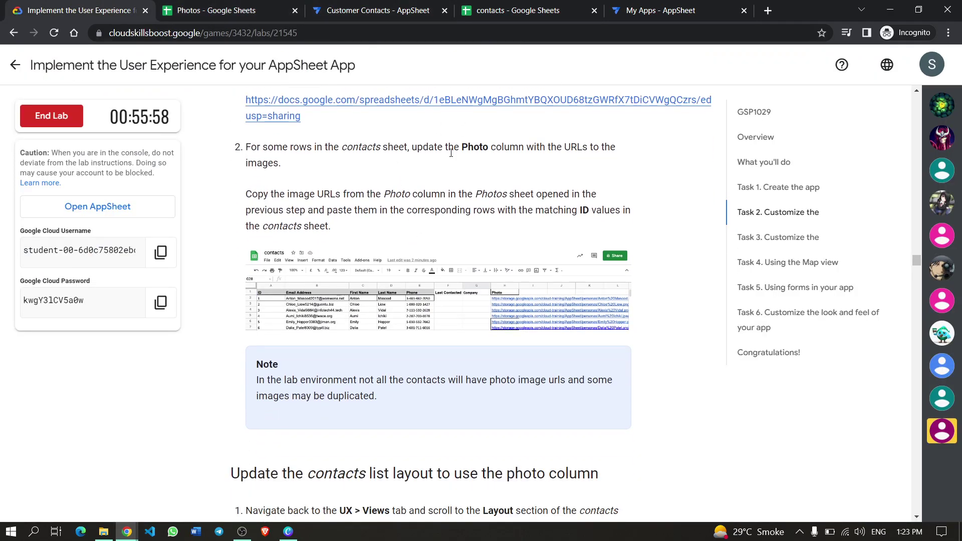
{"action": "scroll", "coordinate": [480, 158], "scroll_direction": "down", "scroll_amount": 1}
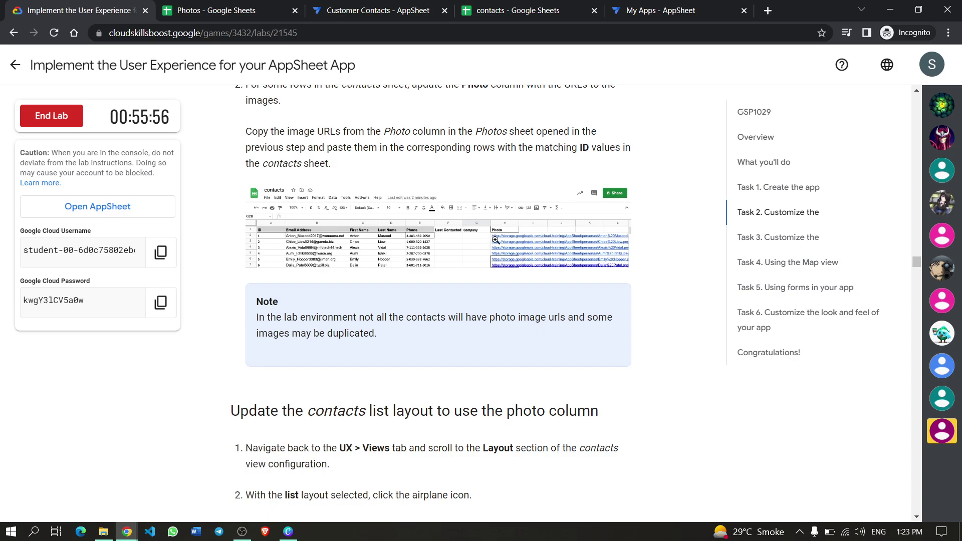
{"action": "left_click", "coordinate": [505, 6]}
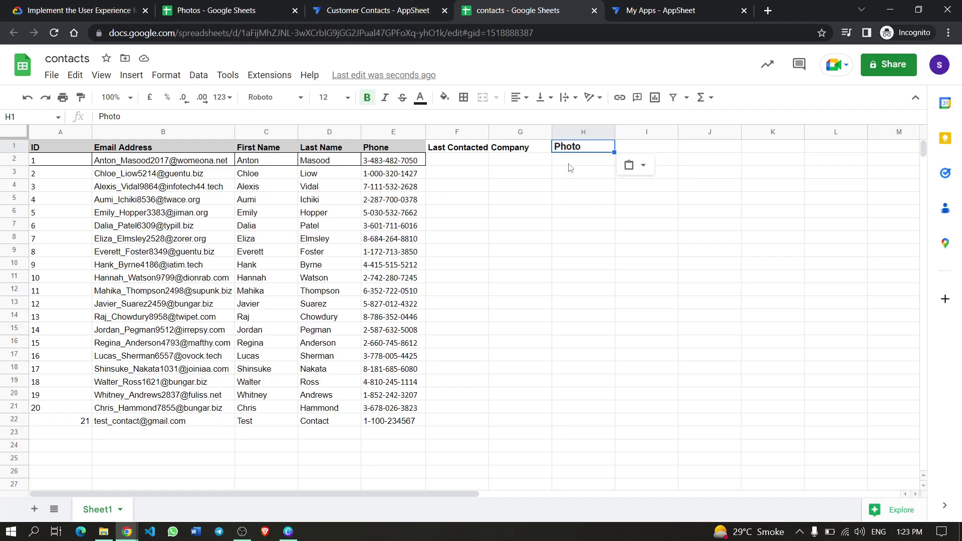
{"action": "left_click", "coordinate": [568, 163]}
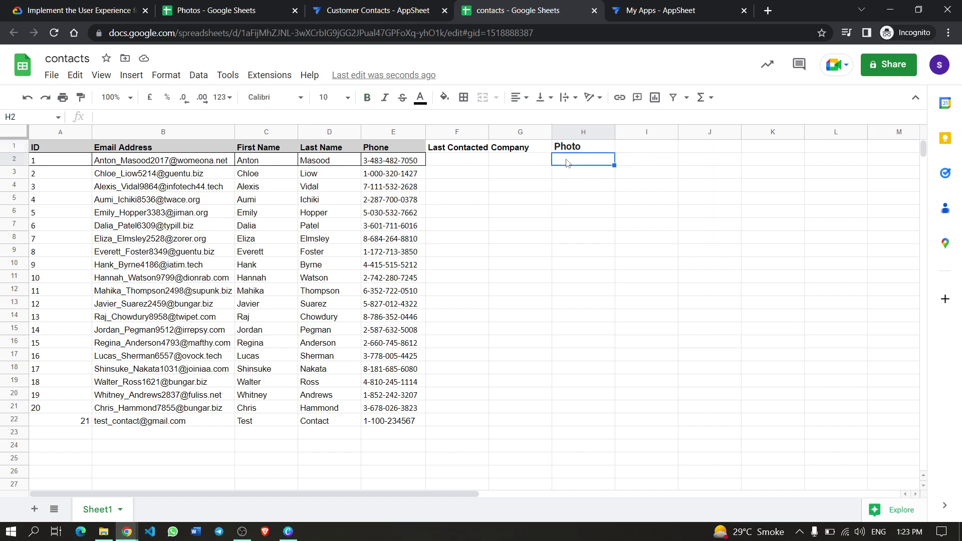
{"action": "left_click", "coordinate": [570, 130]}
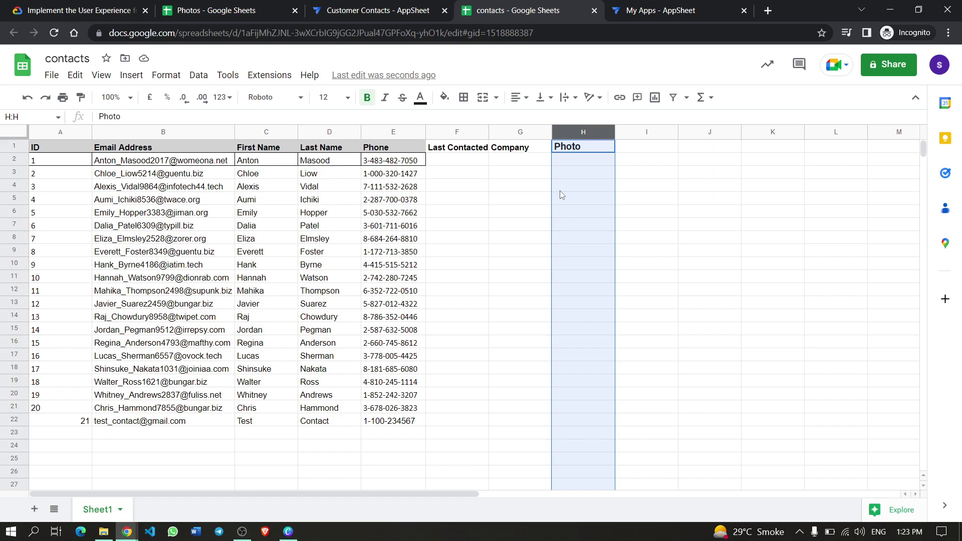
{"action": "key", "text": "ctrl+v"}
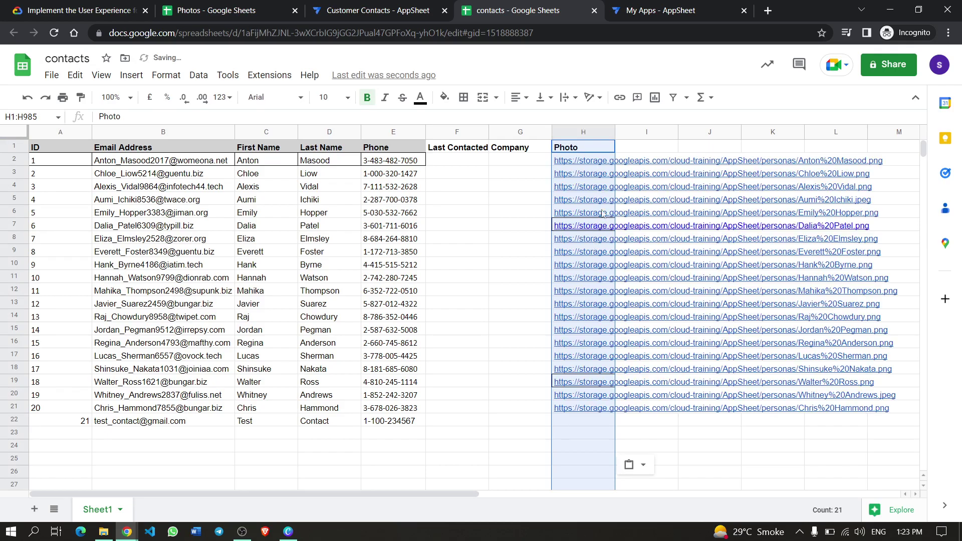
Read the lab's instructions on updating the contacts list layout to use the Photo column.
{"action": "left_click", "coordinate": [75, 10]}
{"action": "scroll", "coordinate": [469, 239], "scroll_direction": "down", "scroll_amount": 2}
{"action": "scroll", "coordinate": [469, 238], "scroll_direction": "down", "scroll_amount": 3}
{"action": "scroll", "coordinate": [453, 215], "scroll_direction": "up", "scroll_amount": 2}
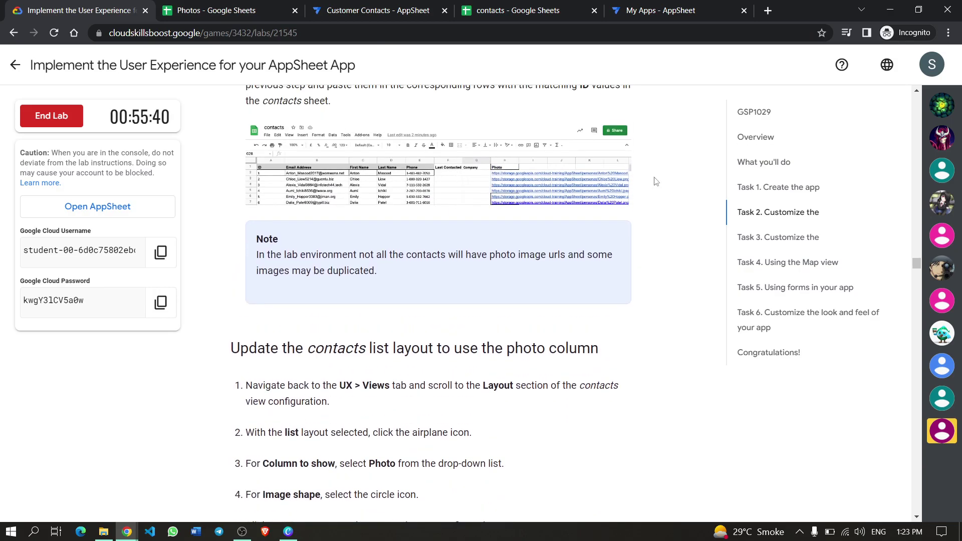
{"action": "scroll", "coordinate": [313, 184], "scroll_direction": "down", "scroll_amount": 4}
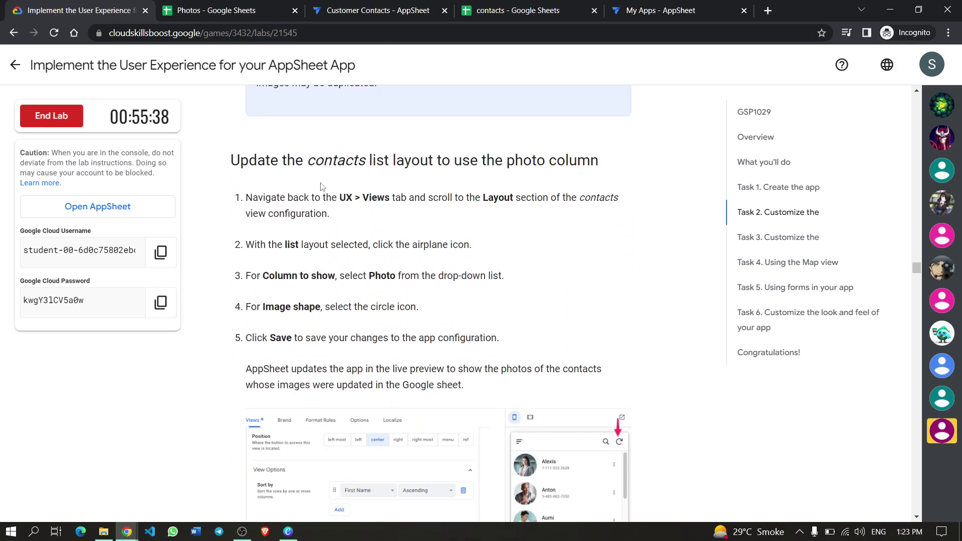
{"action": "scroll", "coordinate": [430, 192], "scroll_direction": "down", "scroll_amount": 3}
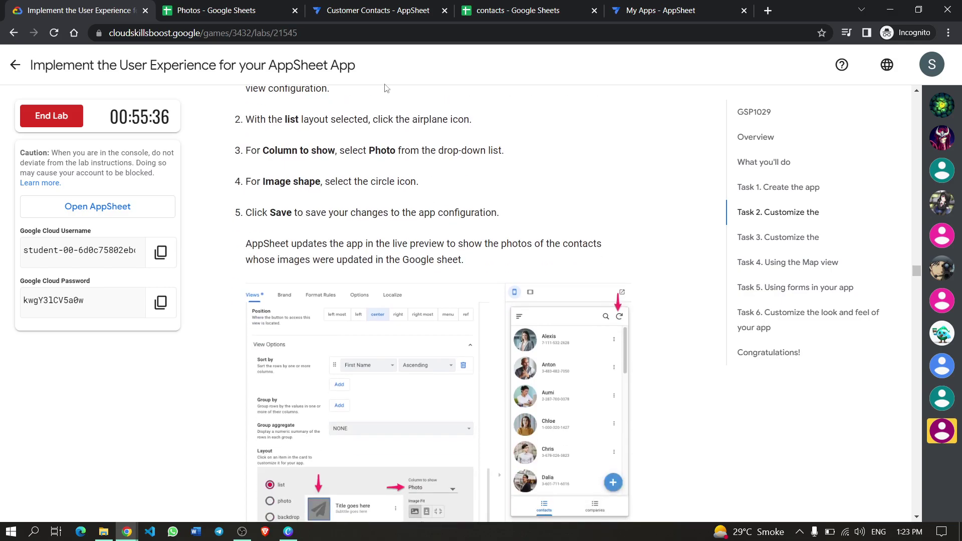
{"action": "scroll", "coordinate": [414, 200], "scroll_direction": "up", "scroll_amount": 3}
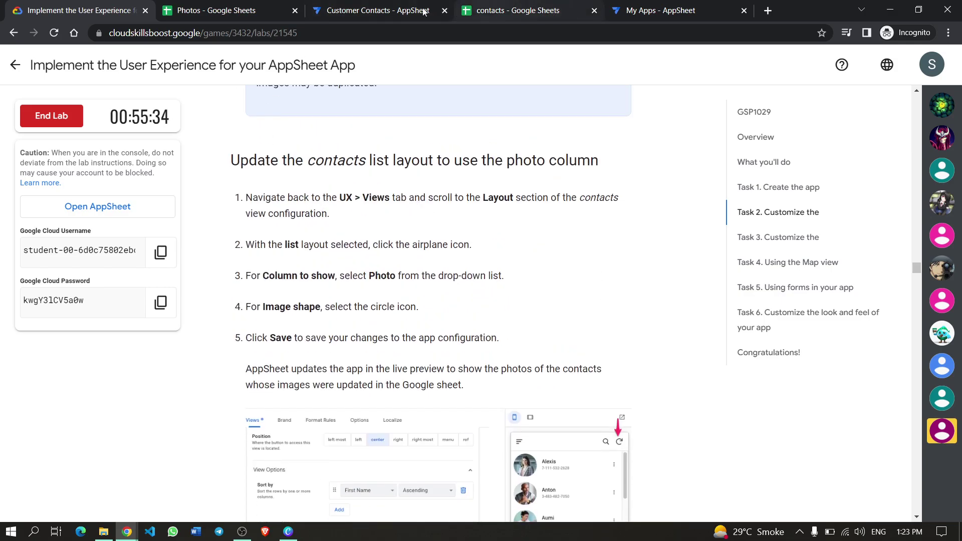
Open the contacts primary view's configuration in the AppSheet editor's UX views.
{"action": "left_click", "coordinate": [360, 10]}
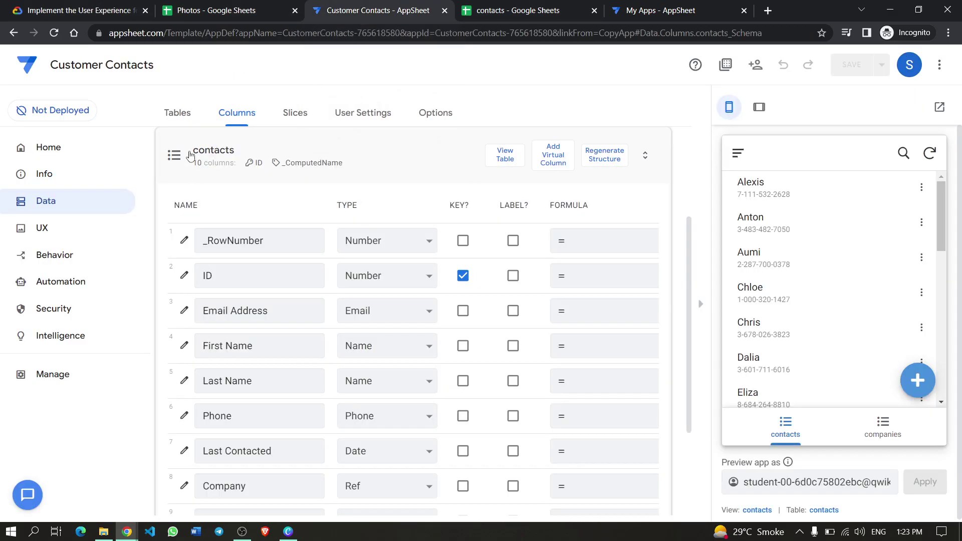
{"action": "left_click", "coordinate": [48, 229]}
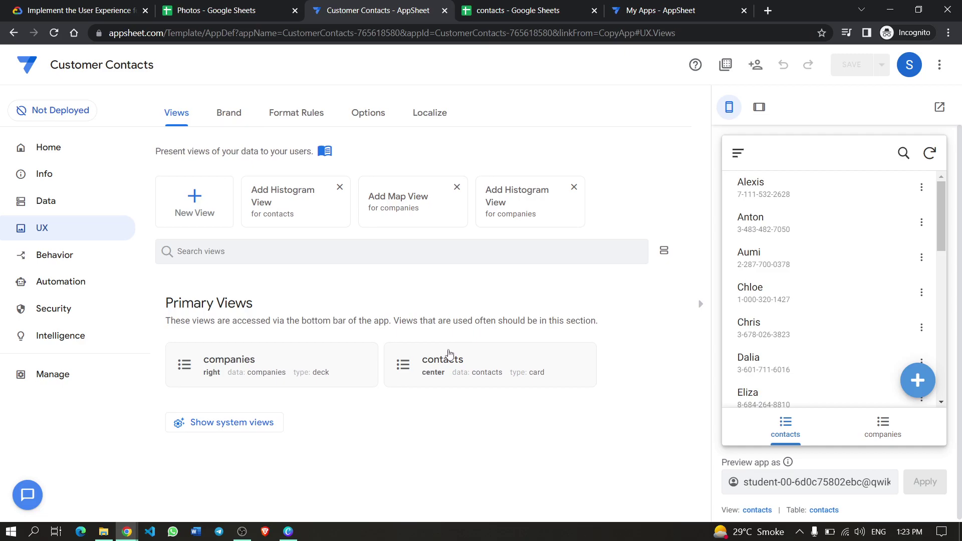
{"action": "left_click", "coordinate": [431, 364]}
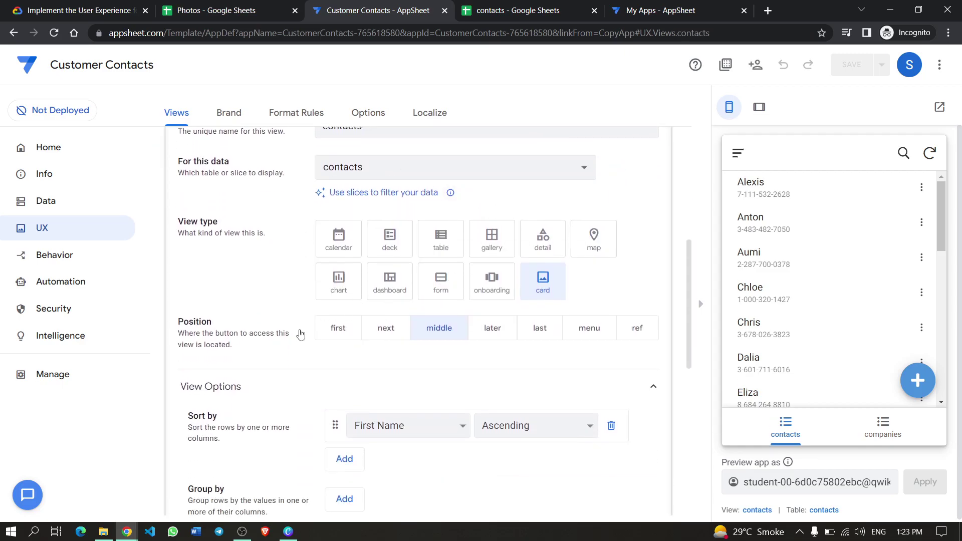
Following the lab's layout instructions, set the contacts list layout's image to show the Photo column with a circle shape.
{"action": "left_click", "coordinate": [90, 10]}
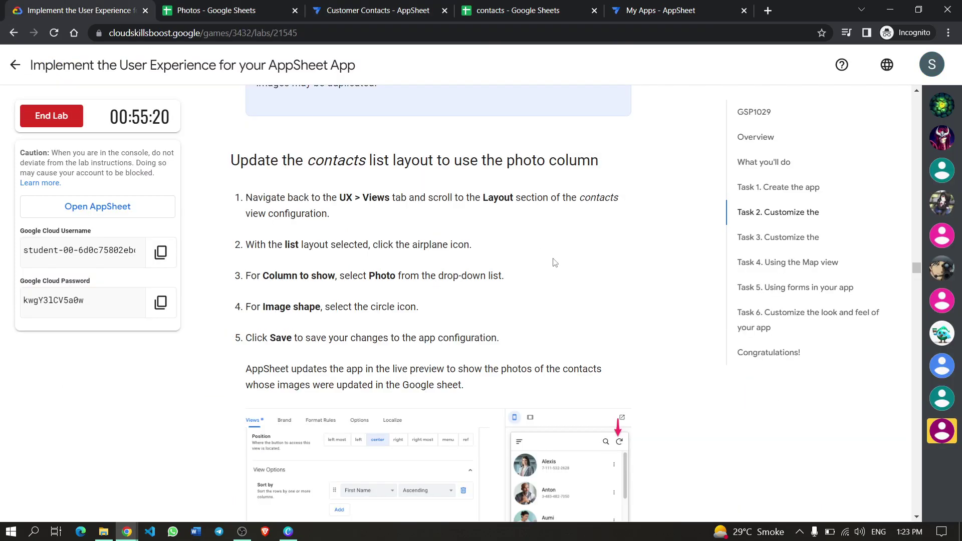
{"action": "scroll", "coordinate": [555, 263], "scroll_direction": "down", "scroll_amount": 1}
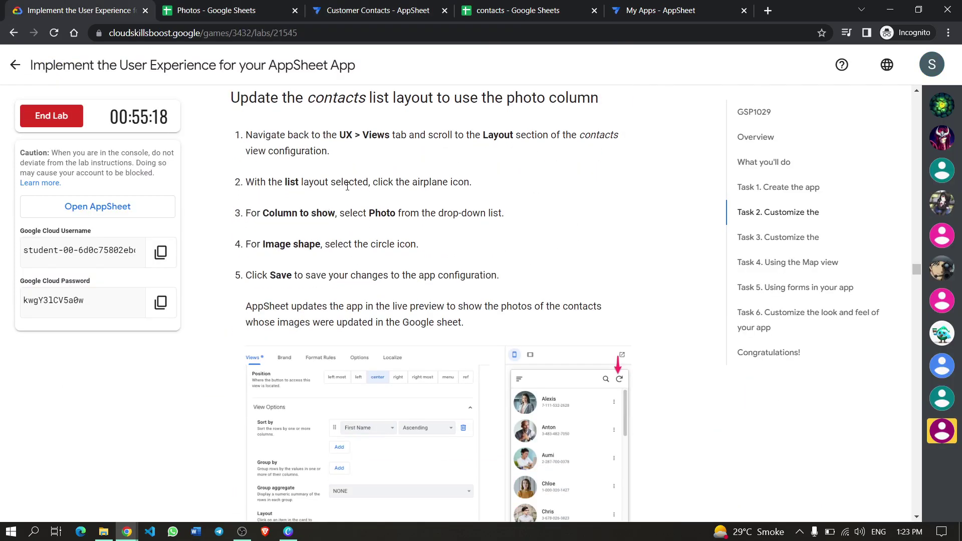
{"action": "scroll", "coordinate": [330, 176], "scroll_direction": "down", "scroll_amount": 1}
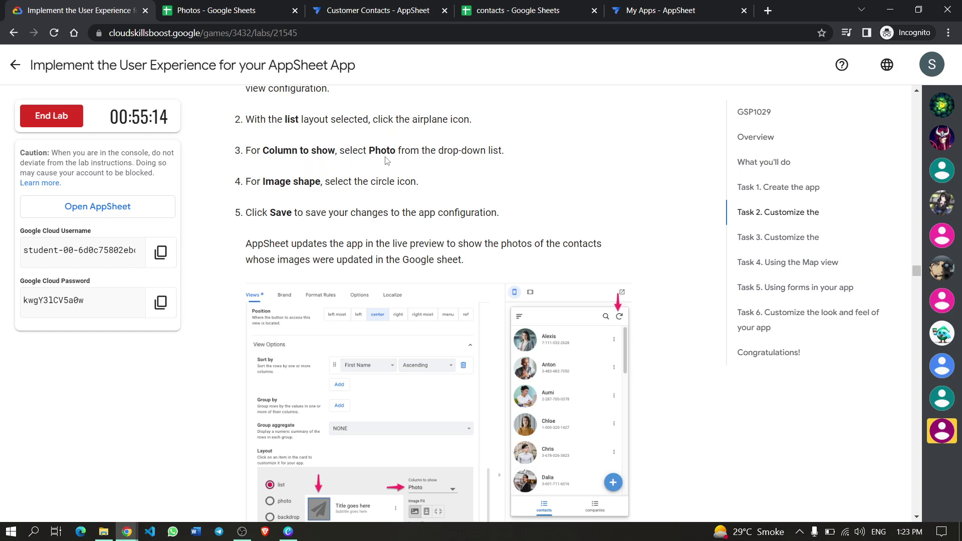
{"action": "left_click", "coordinate": [347, 17]}
{"action": "scroll", "coordinate": [302, 341], "scroll_direction": "down", "scroll_amount": 5}
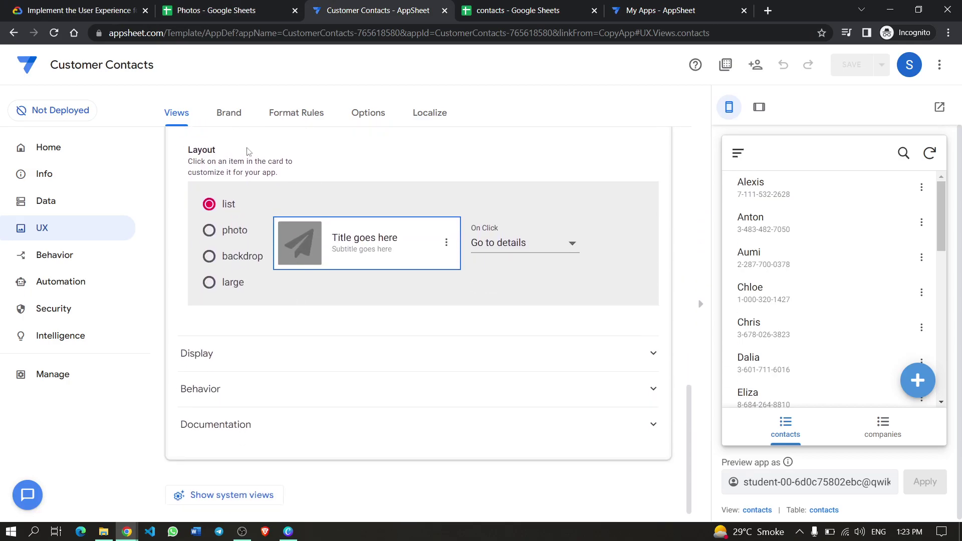
{"action": "scroll", "coordinate": [281, 260], "scroll_direction": "up", "scroll_amount": 3}
{"action": "scroll", "coordinate": [317, 303], "scroll_direction": "down", "scroll_amount": 1}
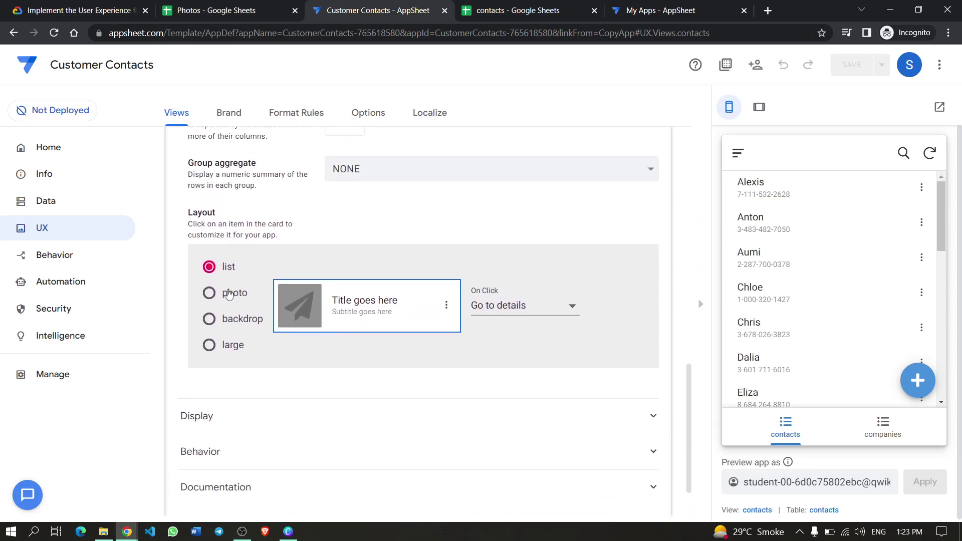
{"action": "left_click", "coordinate": [300, 307]}
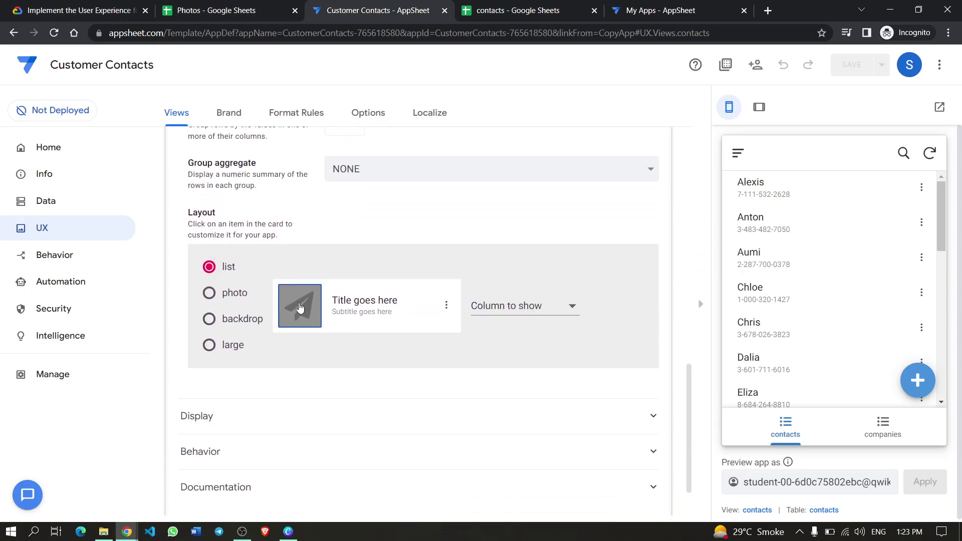
{"action": "left_click", "coordinate": [569, 307]}
{"action": "left_click", "coordinate": [494, 327]}
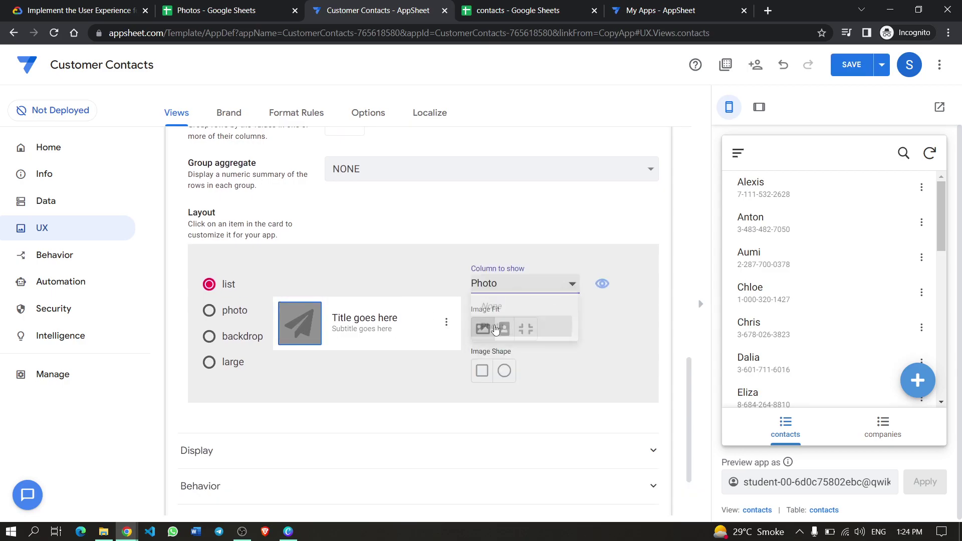
{"action": "left_click", "coordinate": [501, 373]}
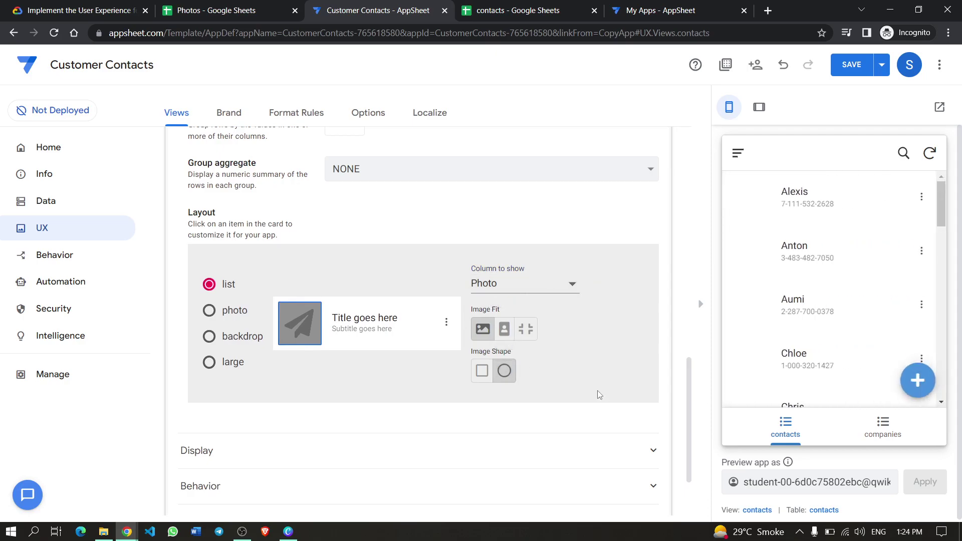
Check the lab's save instruction, save the contacts view changes and check the live app preview.
{"action": "scroll", "coordinate": [665, 433], "scroll_direction": "down", "scroll_amount": 2}
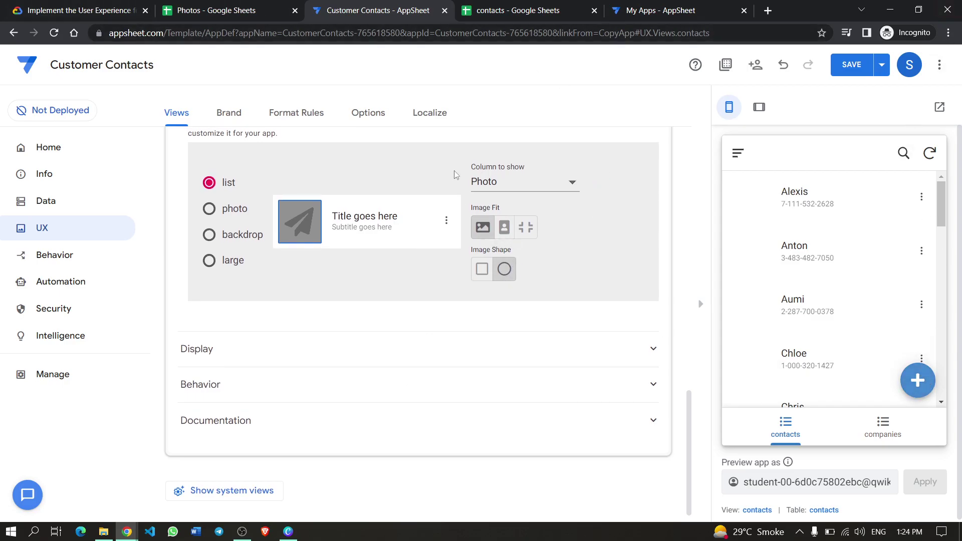
{"action": "left_click", "coordinate": [88, 11]}
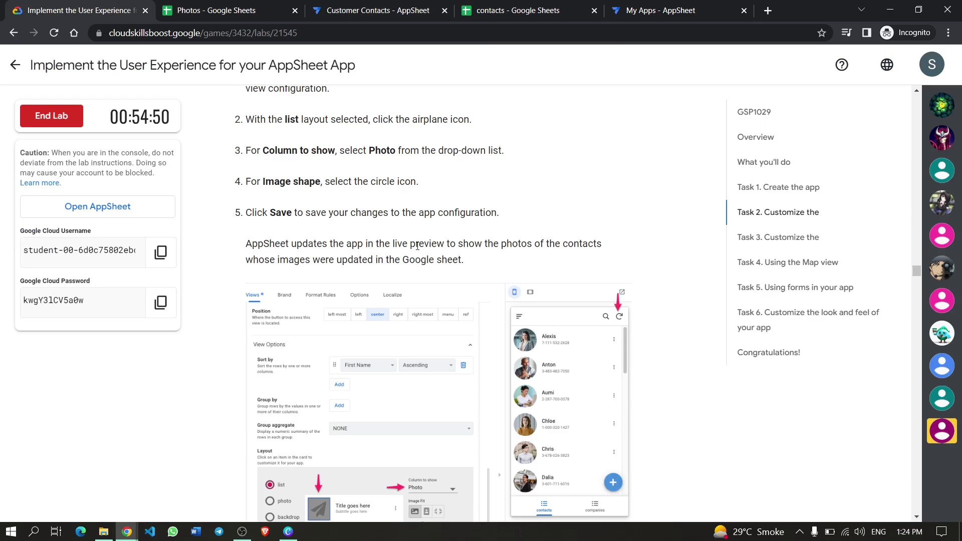
{"action": "left_click", "coordinate": [369, 14]}
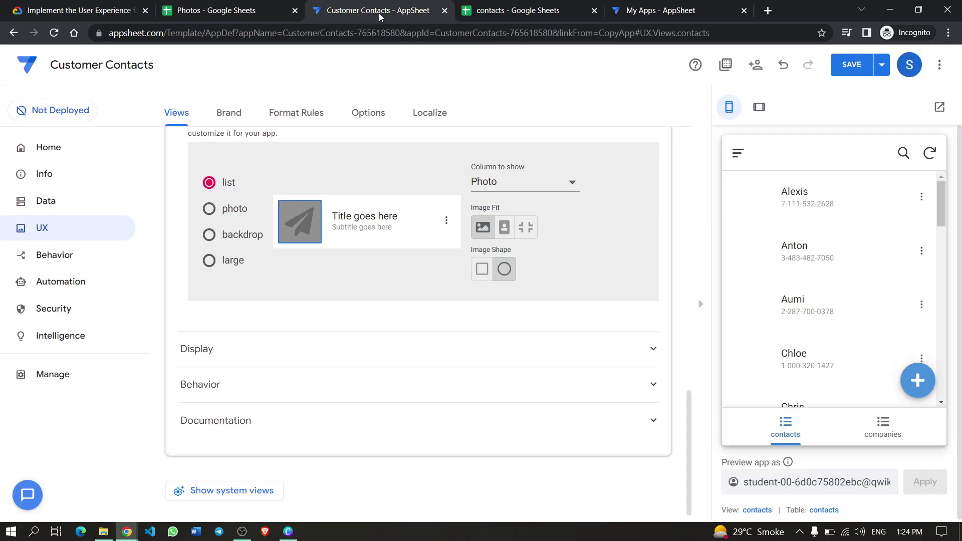
{"action": "left_click", "coordinate": [852, 64]}
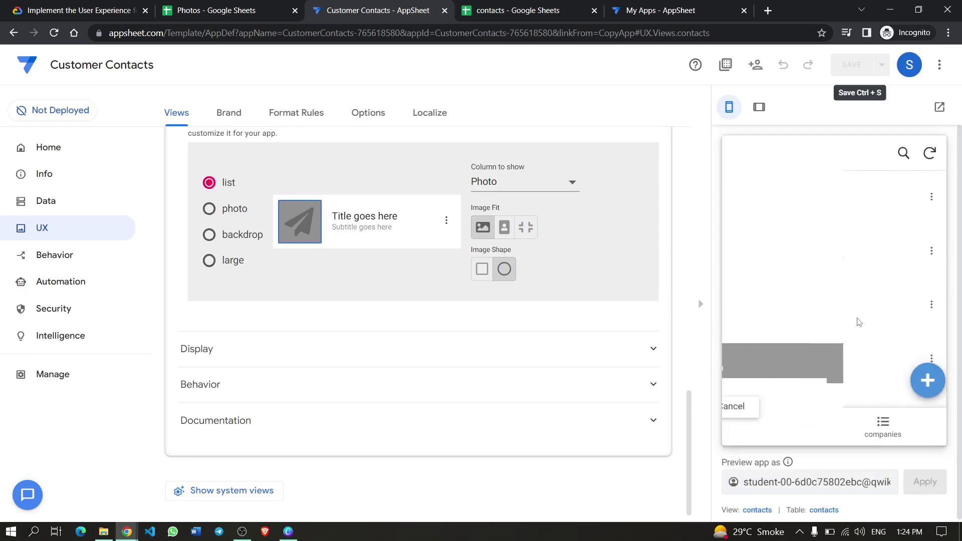
{"action": "scroll", "coordinate": [796, 371], "scroll_direction": "down", "scroll_amount": 3}
{"action": "scroll", "coordinate": [795, 371], "scroll_direction": "up", "scroll_amount": 3}
Run the lab's progress check for the objective "Customize the contacts primary view".
{"action": "left_click", "coordinate": [80, 10]}
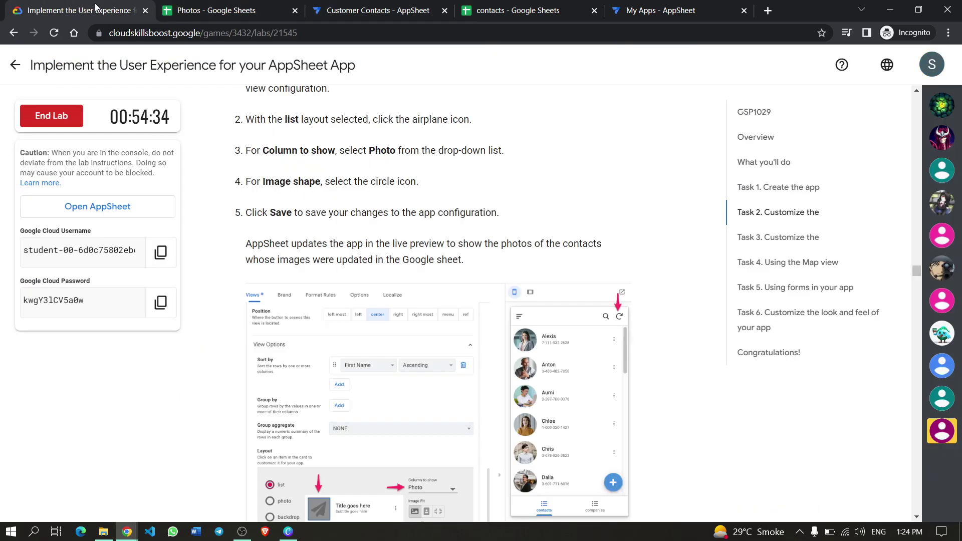
{"action": "scroll", "coordinate": [423, 273], "scroll_direction": "down", "scroll_amount": 4}
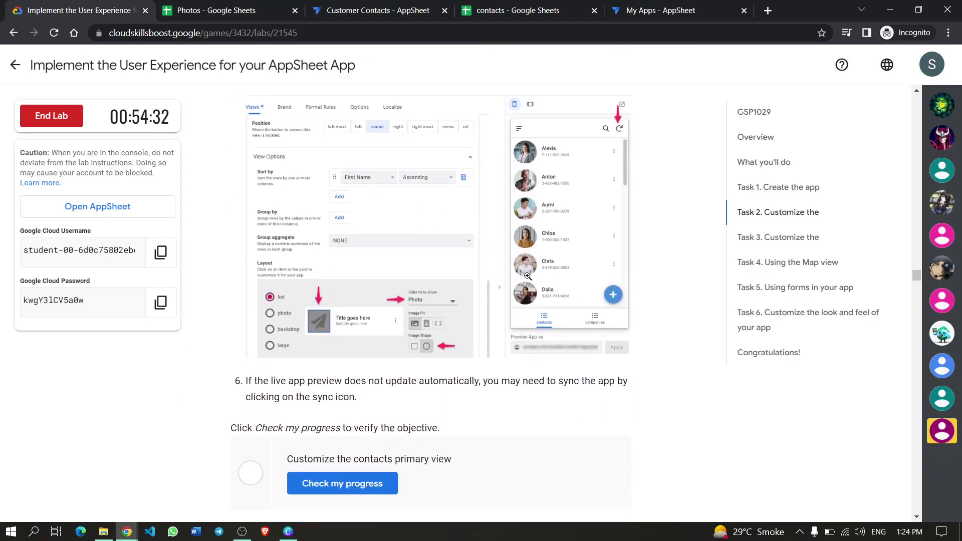
{"action": "scroll", "coordinate": [517, 265], "scroll_direction": "down", "scroll_amount": 1}
{"action": "scroll", "coordinate": [517, 265], "scroll_direction": "down", "scroll_amount": 2}
{"action": "left_click", "coordinate": [341, 359]}
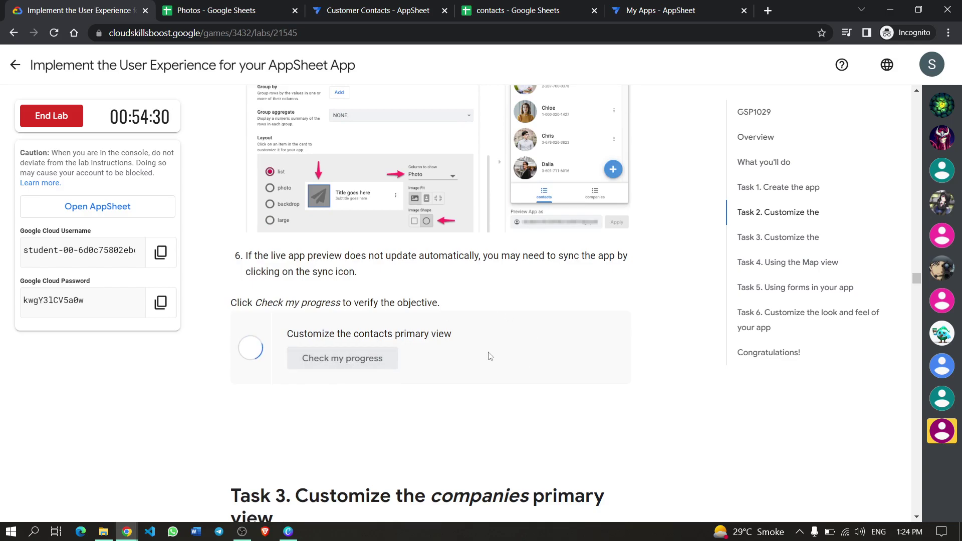
Read the lab's Task 3 instructions on the companies view and the Task 5 instructions on adding the shipTo data source.
{"action": "scroll", "coordinate": [476, 333], "scroll_direction": "down", "scroll_amount": 8}
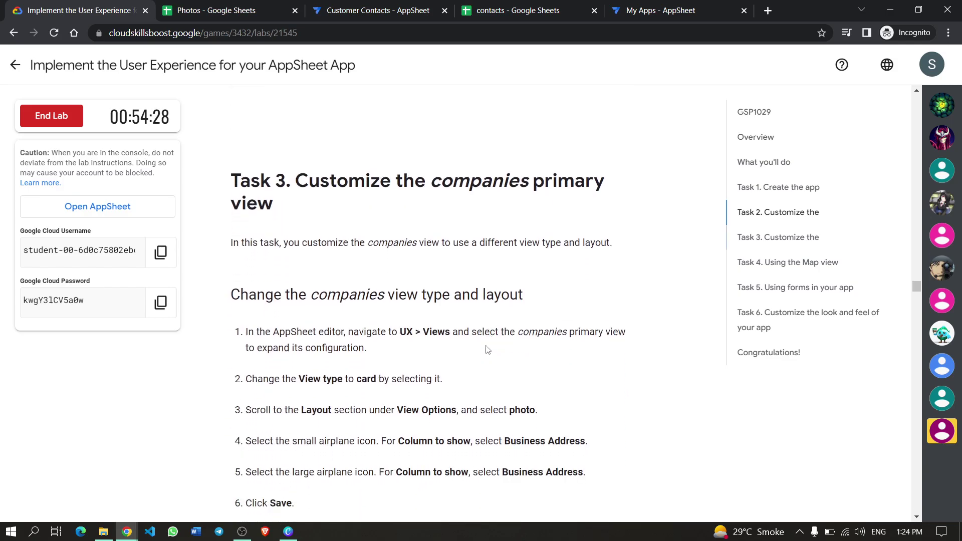
{"action": "scroll", "coordinate": [475, 237], "scroll_direction": "down", "scroll_amount": 1}
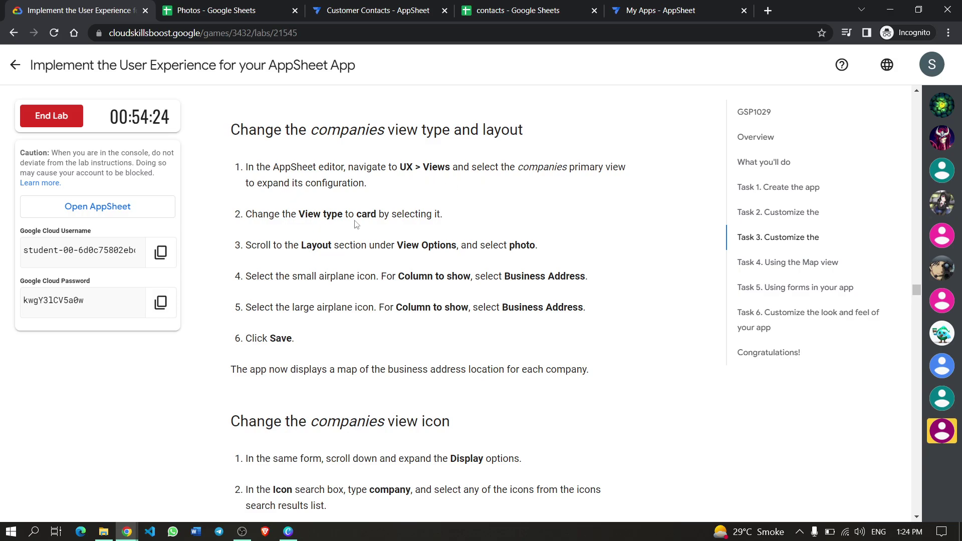
{"action": "scroll", "coordinate": [353, 181], "scroll_direction": "down", "scroll_amount": 1}
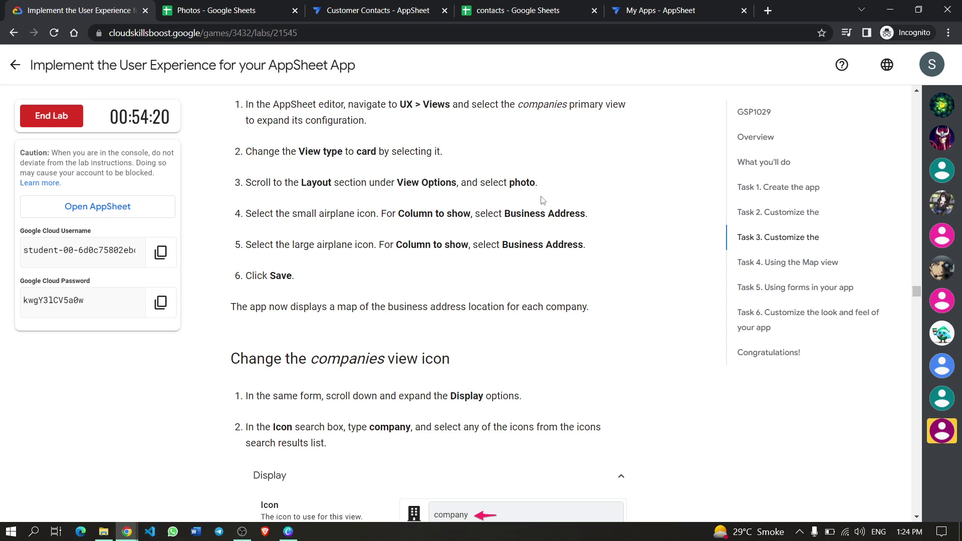
{"action": "scroll", "coordinate": [538, 203], "scroll_direction": "down", "scroll_amount": 18}
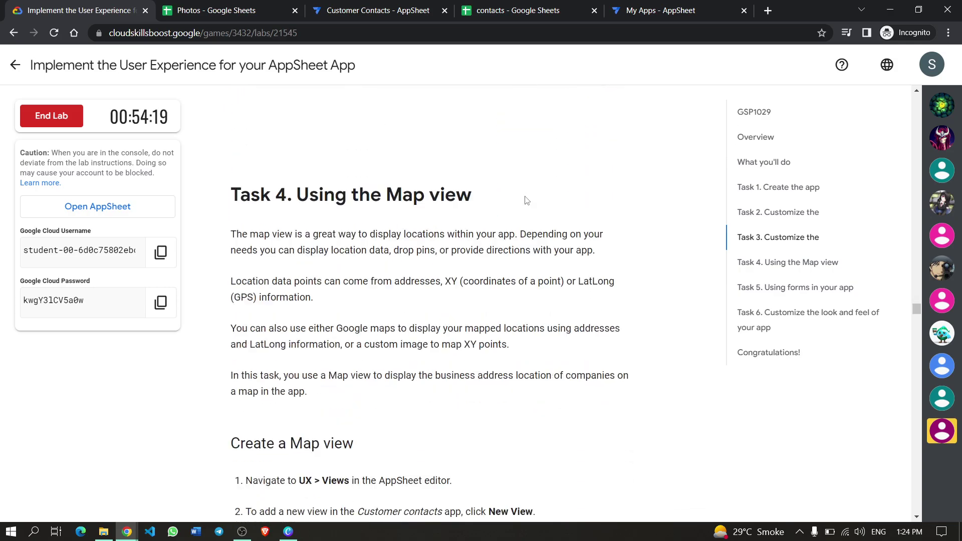
{"action": "left_click", "coordinate": [786, 290]}
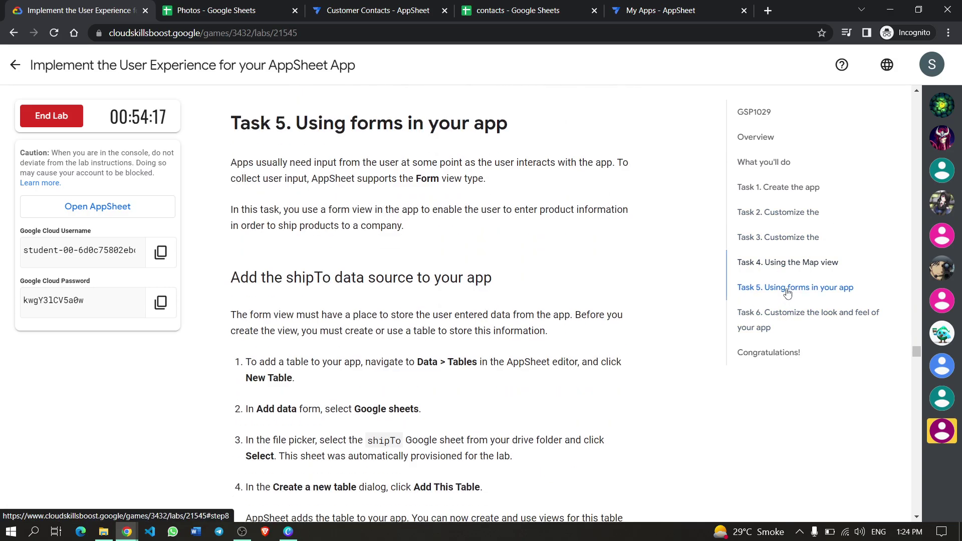
{"action": "scroll", "coordinate": [402, 298], "scroll_direction": "down", "scroll_amount": 5}
{"action": "scroll", "coordinate": [402, 299], "scroll_direction": "up", "scroll_amount": 4}
{"action": "scroll", "coordinate": [440, 368], "scroll_direction": "up", "scroll_amount": 2}
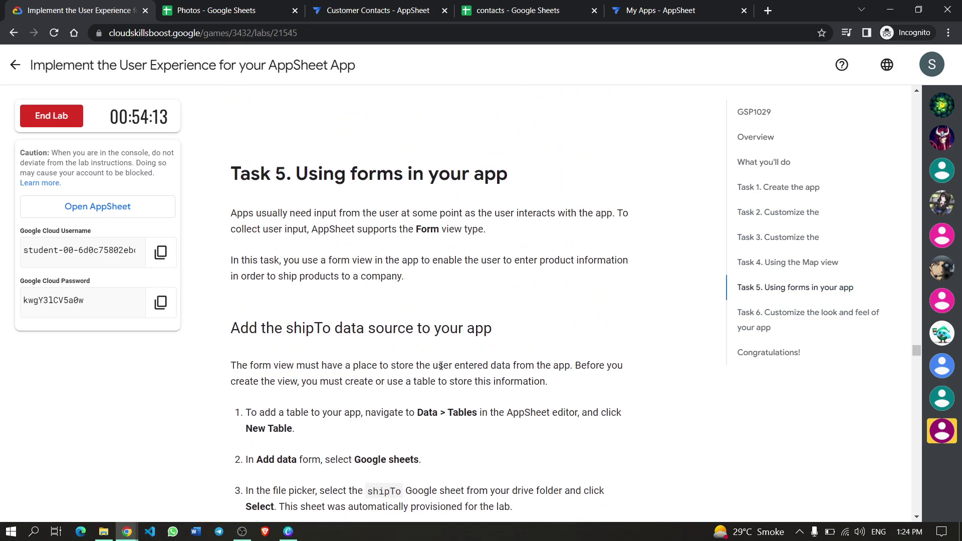
{"action": "scroll", "coordinate": [388, 289], "scroll_direction": "down", "scroll_amount": 4}
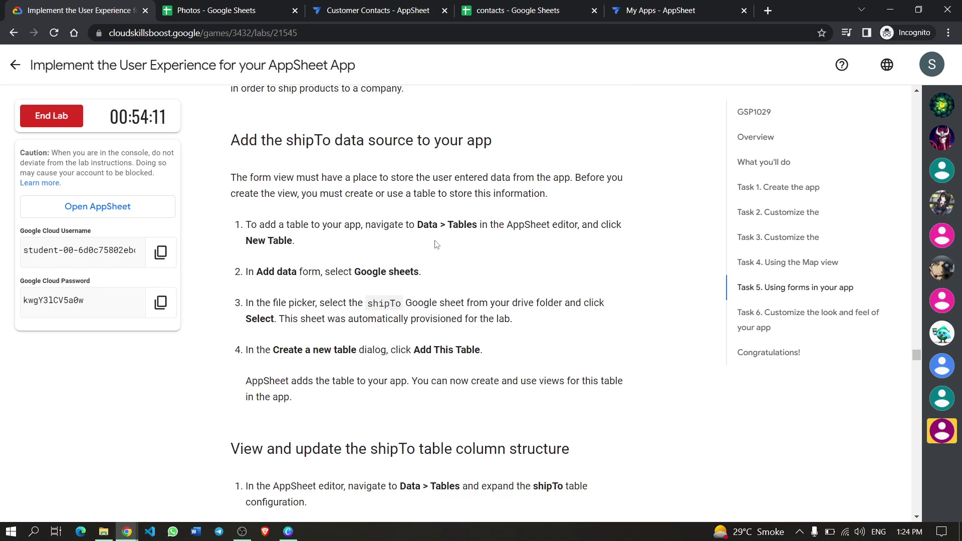
Add the shipTo Google sheet from Drive as a new table in the Customer Contacts app, allowing updates, adds and deletes.
{"action": "left_click", "coordinate": [335, 11]}
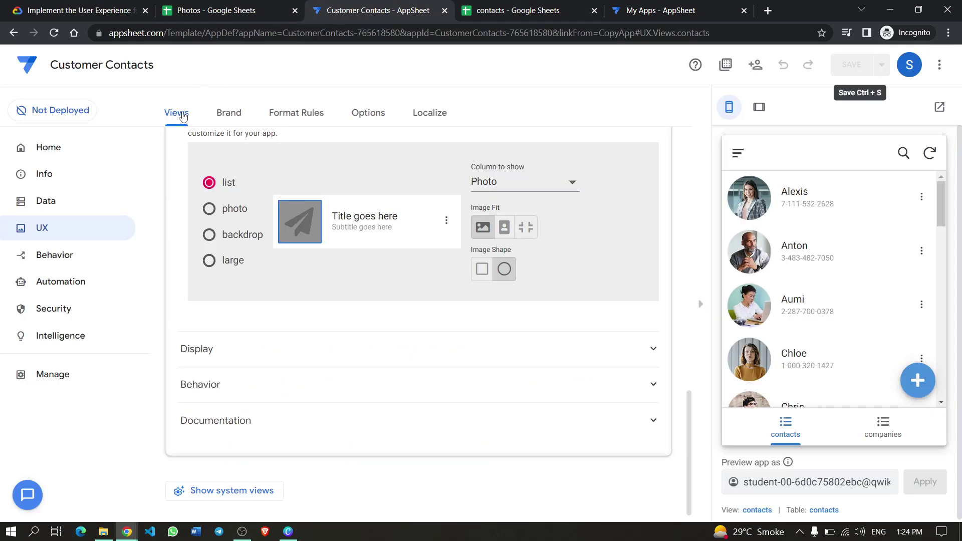
{"action": "left_click", "coordinate": [35, 201]}
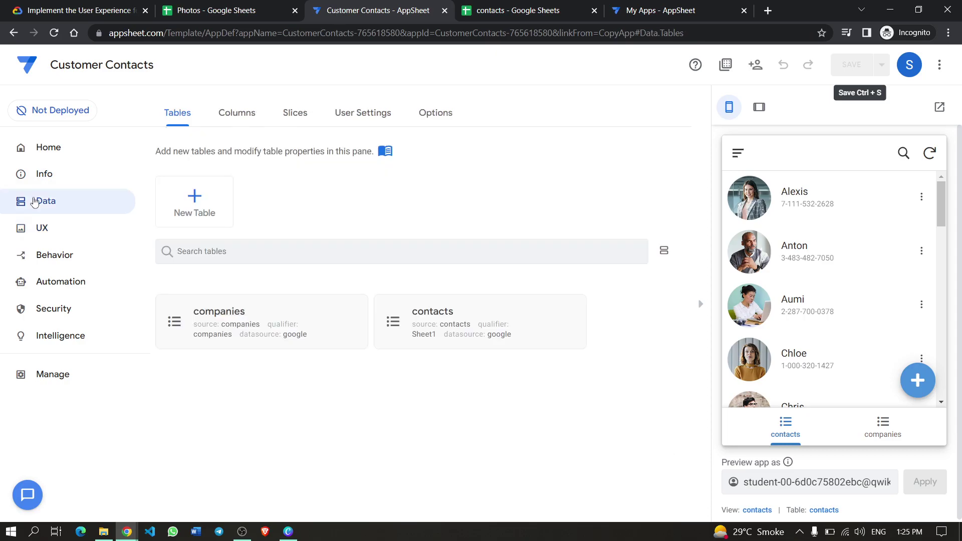
{"action": "left_click", "coordinate": [204, 204]}
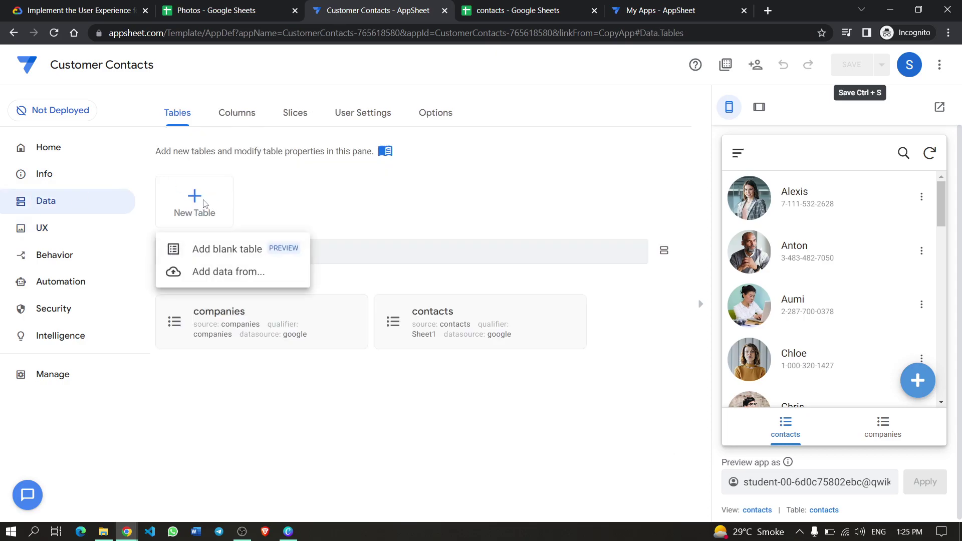
{"action": "left_click", "coordinate": [219, 271]}
{"action": "left_click", "coordinate": [405, 237]}
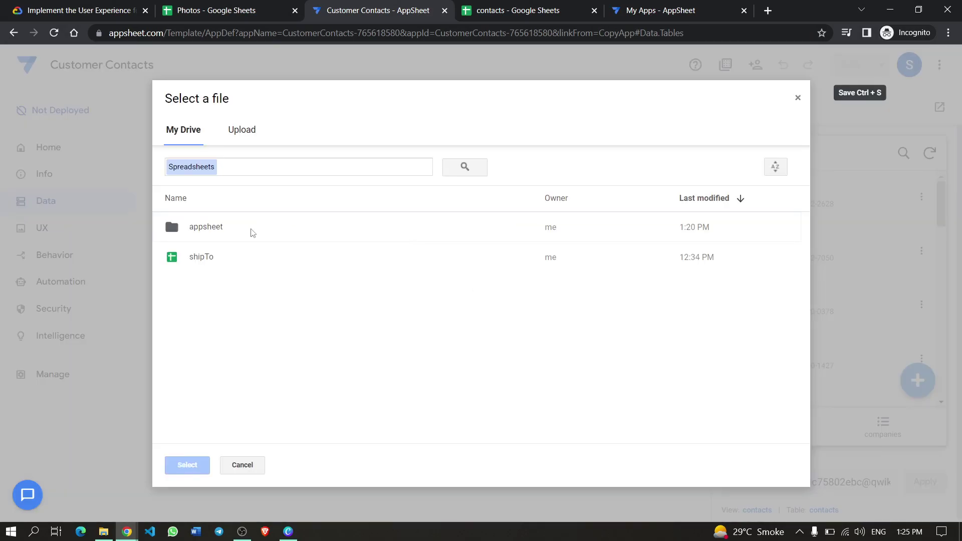
{"action": "left_click", "coordinate": [198, 261]}
{"action": "left_click", "coordinate": [203, 471]}
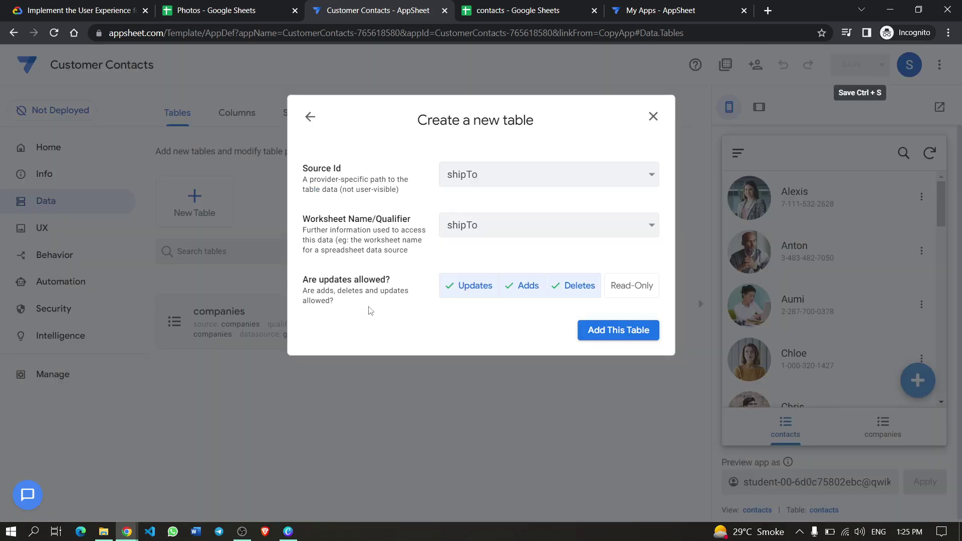
{"action": "left_click", "coordinate": [611, 337]}
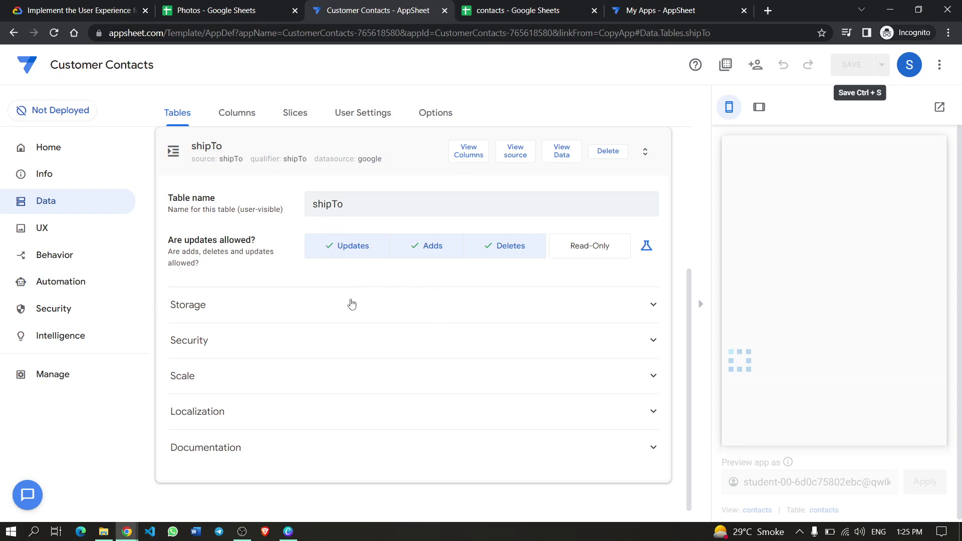
Read the lab's instructions on viewing and updating the shipTo table's column structure.
{"action": "left_click", "coordinate": [73, 12]}
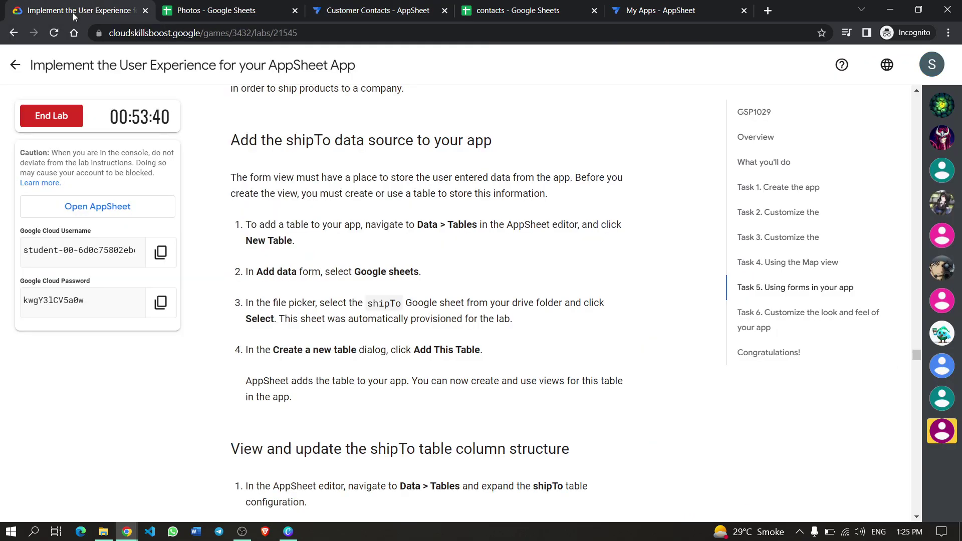
{"action": "scroll", "coordinate": [343, 245], "scroll_direction": "down", "scroll_amount": 1}
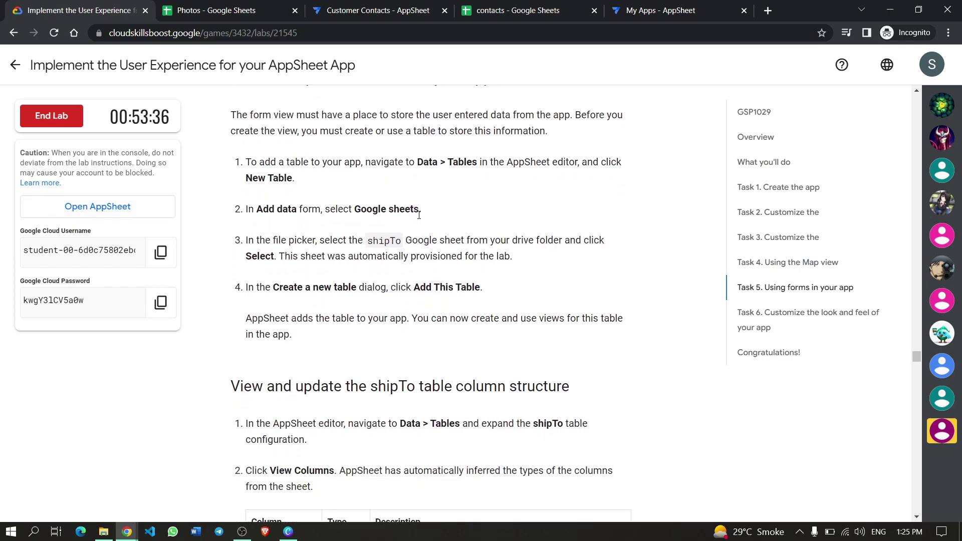
{"action": "scroll", "coordinate": [411, 218], "scroll_direction": "down", "scroll_amount": 1}
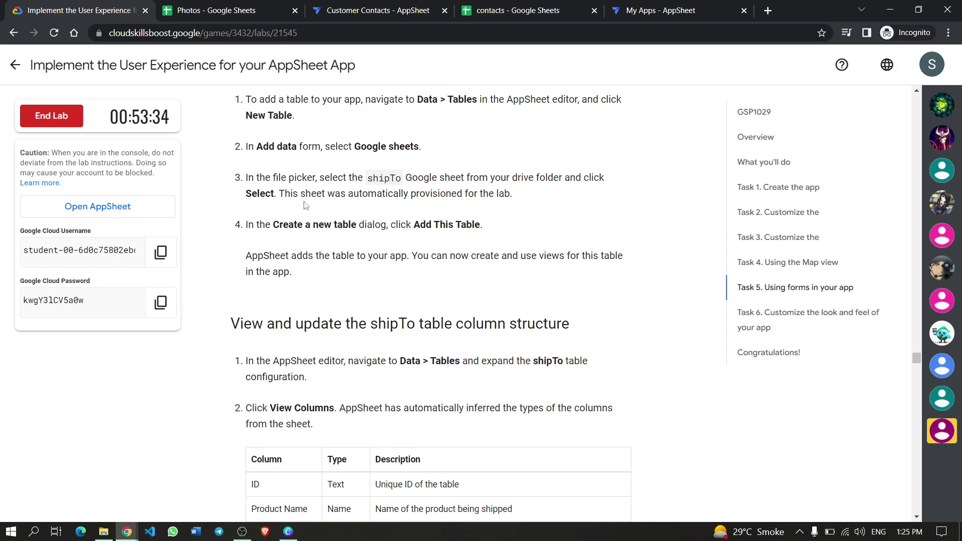
{"action": "scroll", "coordinate": [330, 233], "scroll_direction": "down", "scroll_amount": 1}
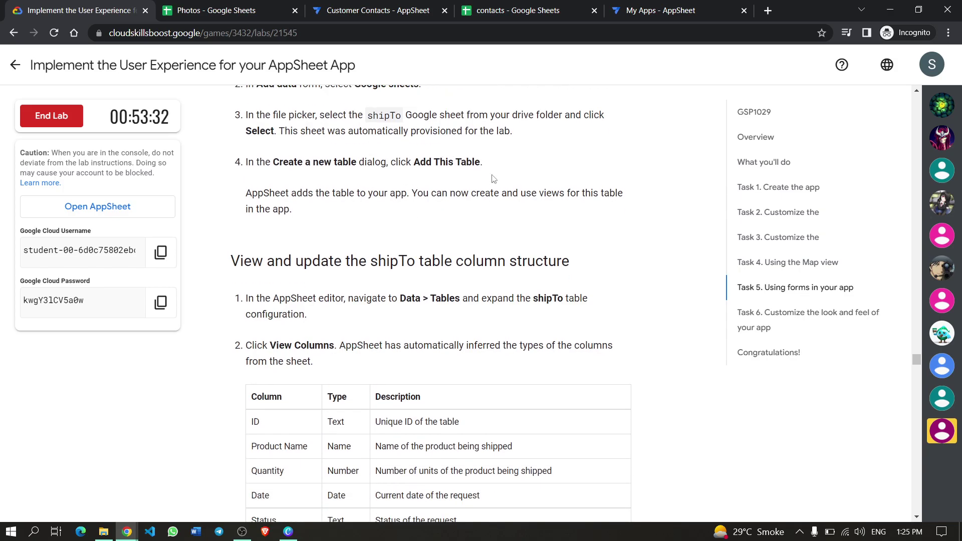
{"action": "scroll", "coordinate": [307, 216], "scroll_direction": "down", "scroll_amount": 3}
{"action": "scroll", "coordinate": [381, 200], "scroll_direction": "up", "scroll_amount": 1}
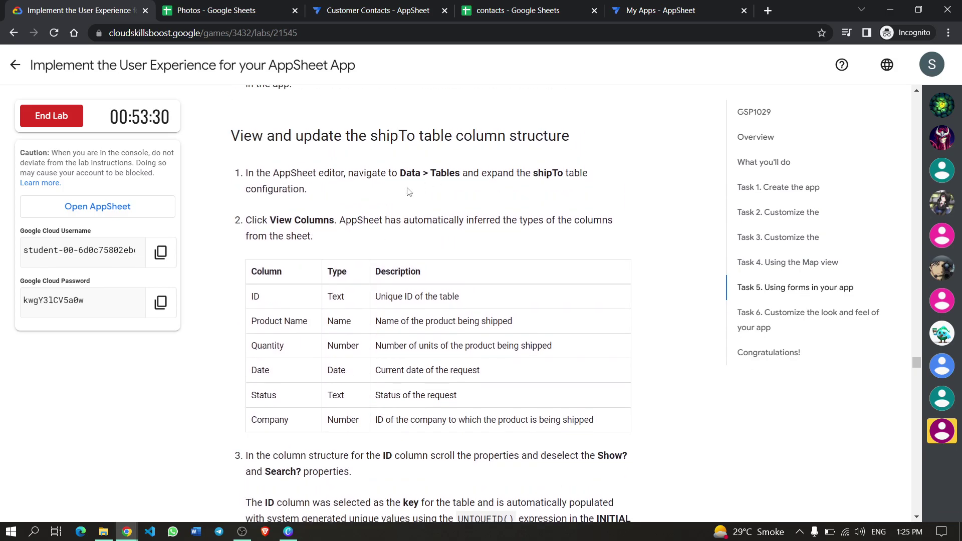
Open the column structure of the shipTo table in the Customer Contacts app, following the lab's instructions.
{"action": "left_click", "coordinate": [334, 13]}
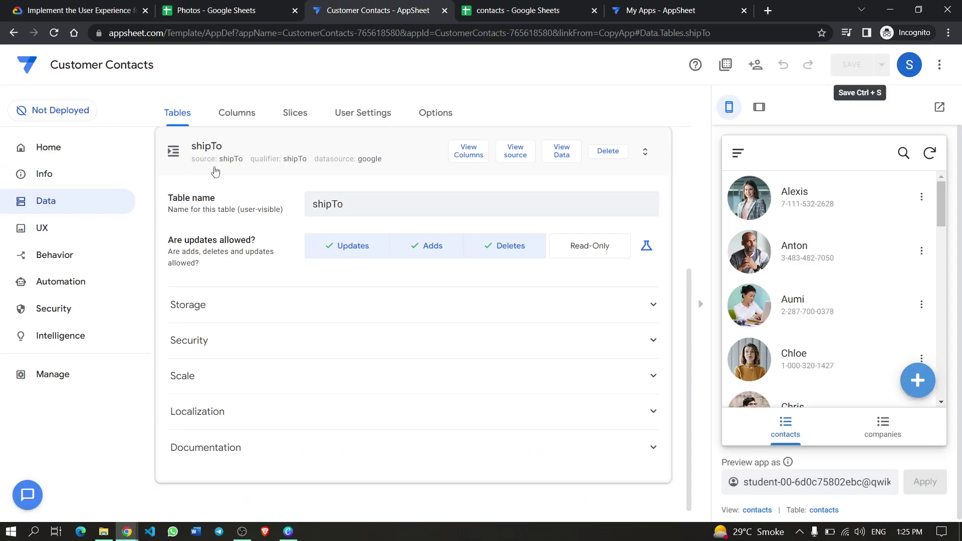
{"action": "left_click", "coordinate": [213, 150]}
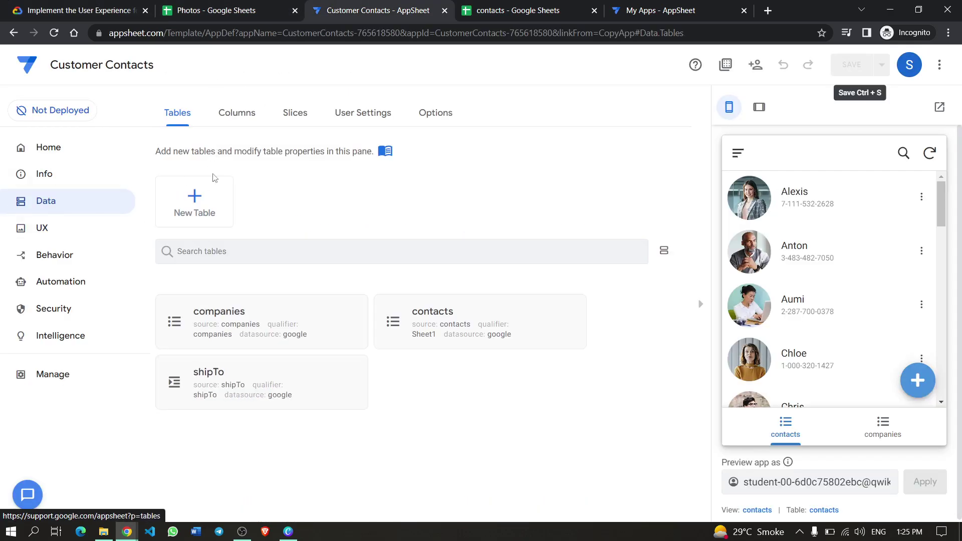
{"action": "left_click", "coordinate": [218, 371]}
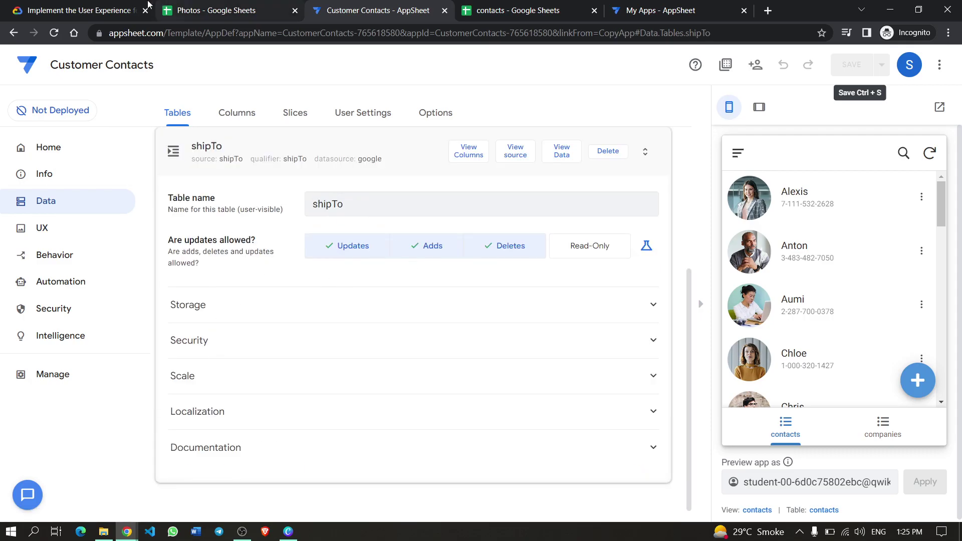
{"action": "left_click", "coordinate": [85, 11]}
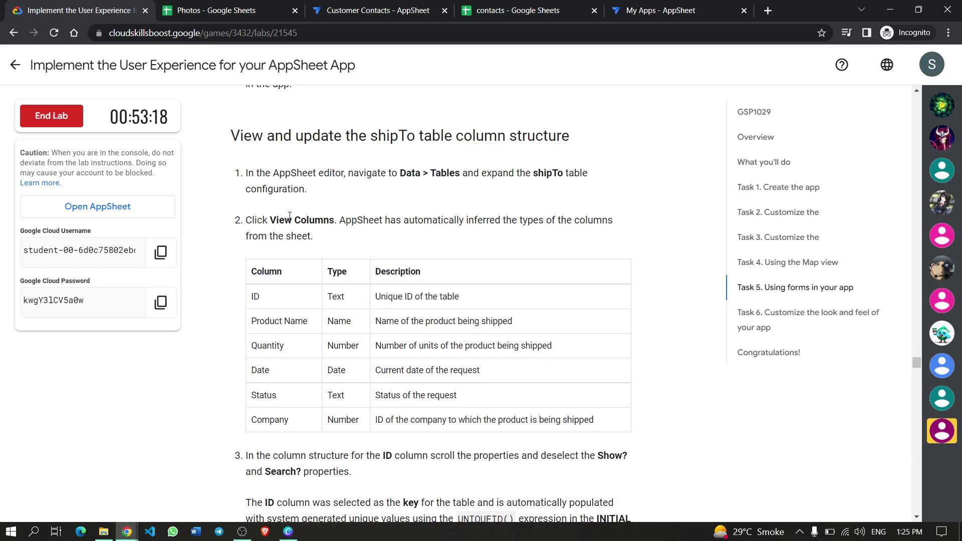
{"action": "left_click", "coordinate": [353, 12]}
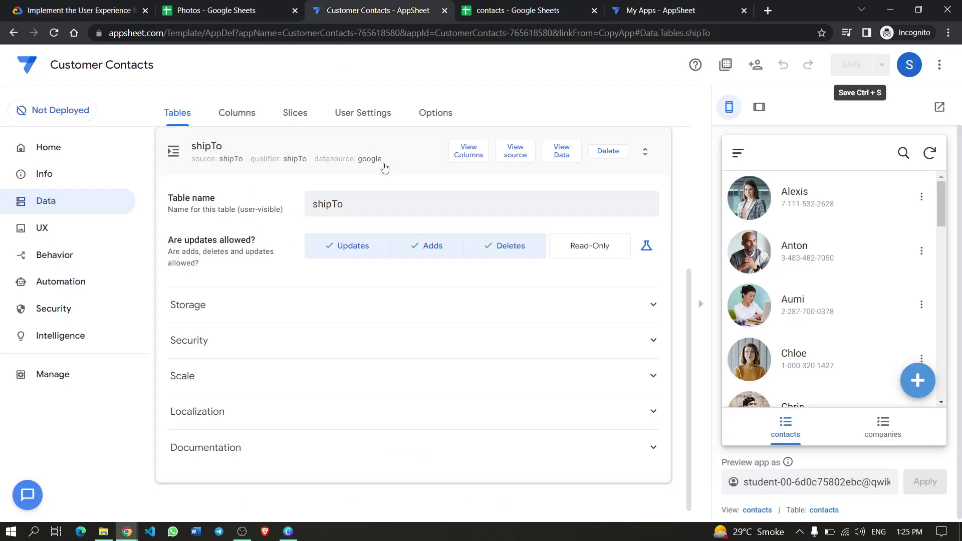
{"action": "left_click", "coordinate": [466, 156]}
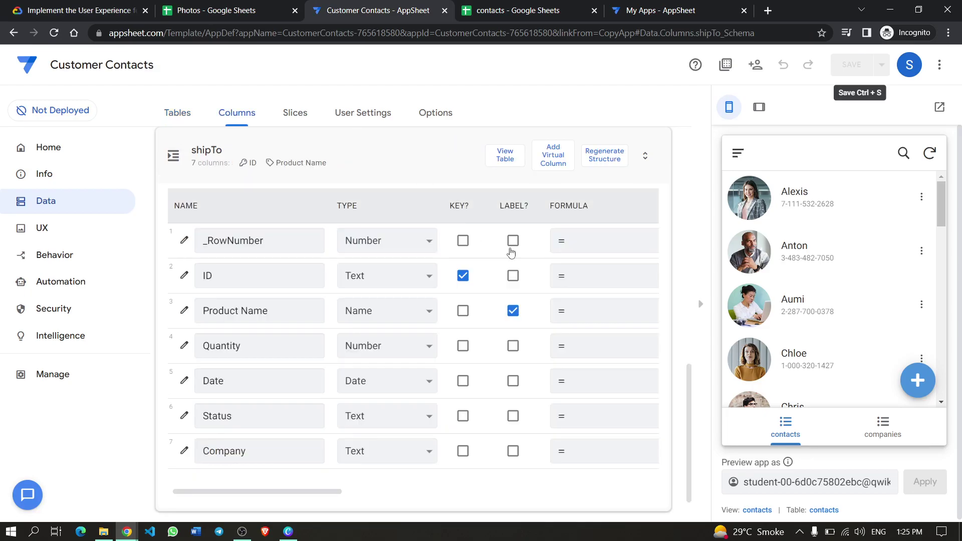
Deselect the Show? and Search? properties of the ID column in the shipTo table.
{"action": "left_click", "coordinate": [82, 14]}
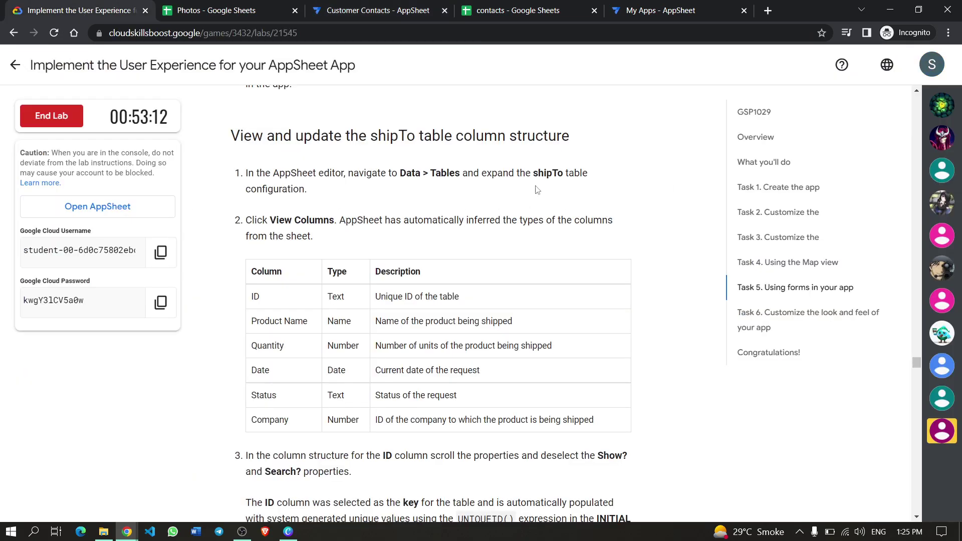
{"action": "scroll", "coordinate": [412, 251], "scroll_direction": "down", "scroll_amount": 2}
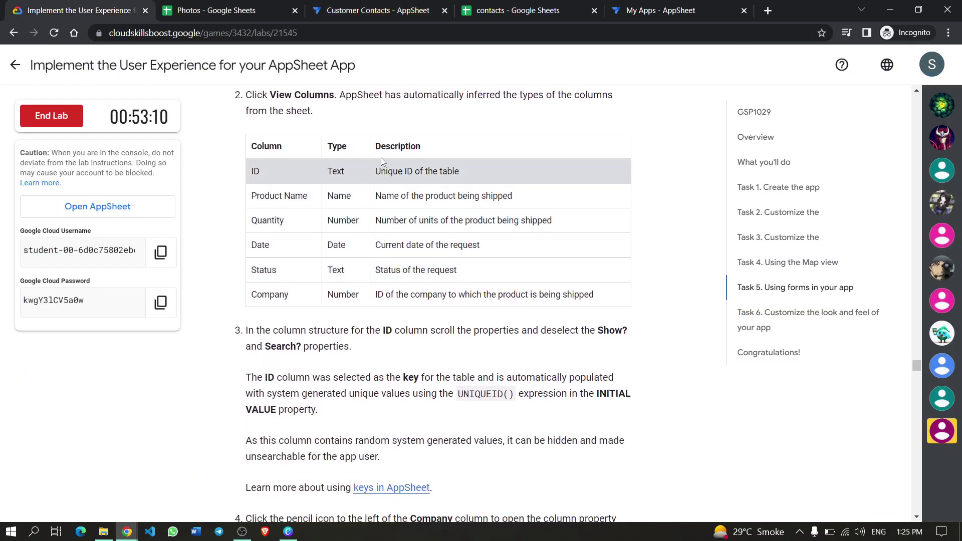
{"action": "left_click", "coordinate": [357, 10]}
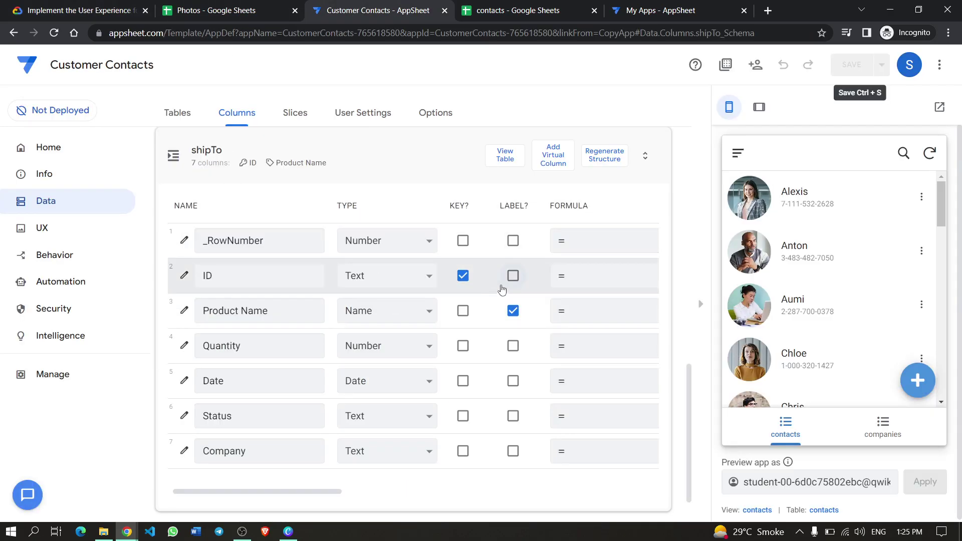
{"action": "scroll", "coordinate": [501, 289], "scroll_direction": "right", "scroll_amount": 5}
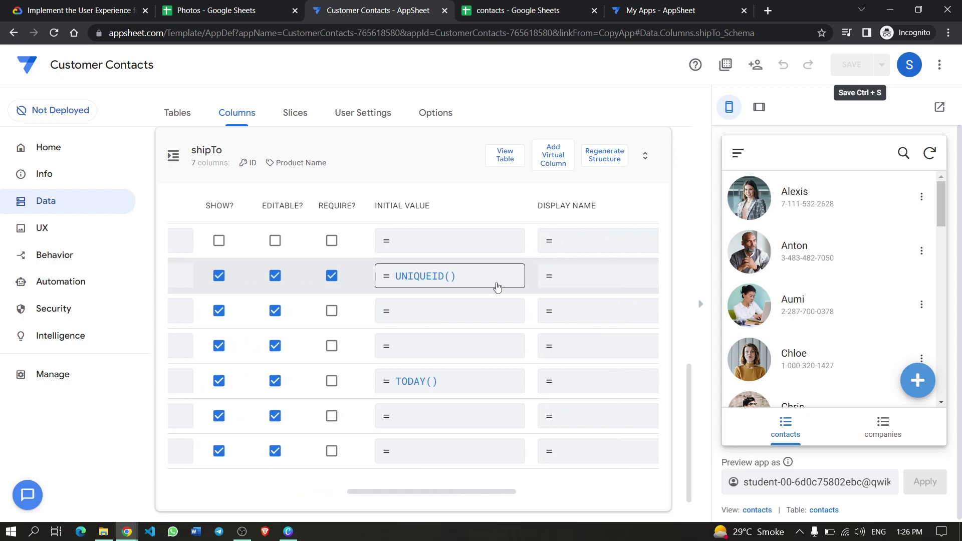
{"action": "scroll", "coordinate": [498, 283], "scroll_direction": "right", "scroll_amount": 3}
{"action": "scroll", "coordinate": [499, 284], "scroll_direction": "left", "scroll_amount": 5}
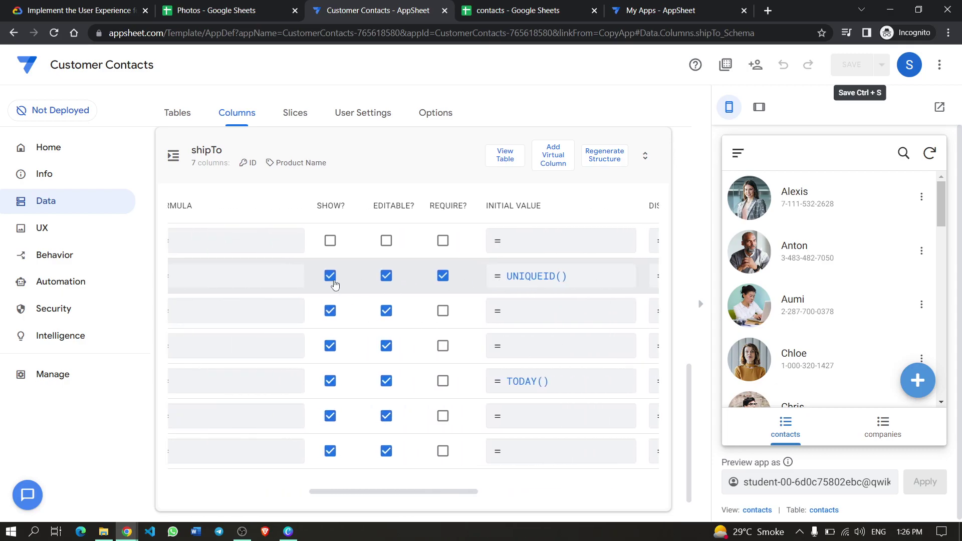
{"action": "left_click", "coordinate": [330, 277]}
{"action": "scroll", "coordinate": [329, 279], "scroll_direction": "right", "scroll_amount": 5}
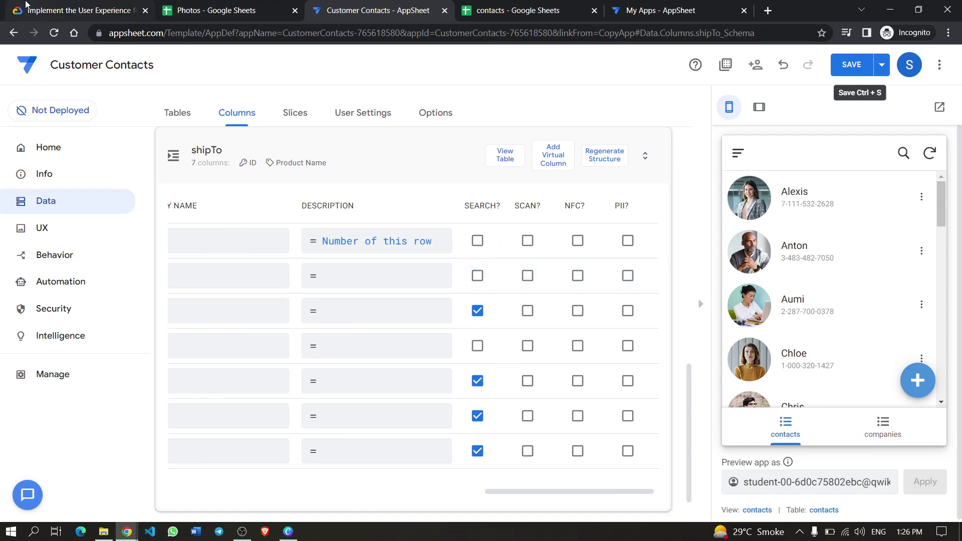
Compare the shipTo table's column types in the editor with the column table in the lab's instructions.
{"action": "left_click", "coordinate": [76, 10]}
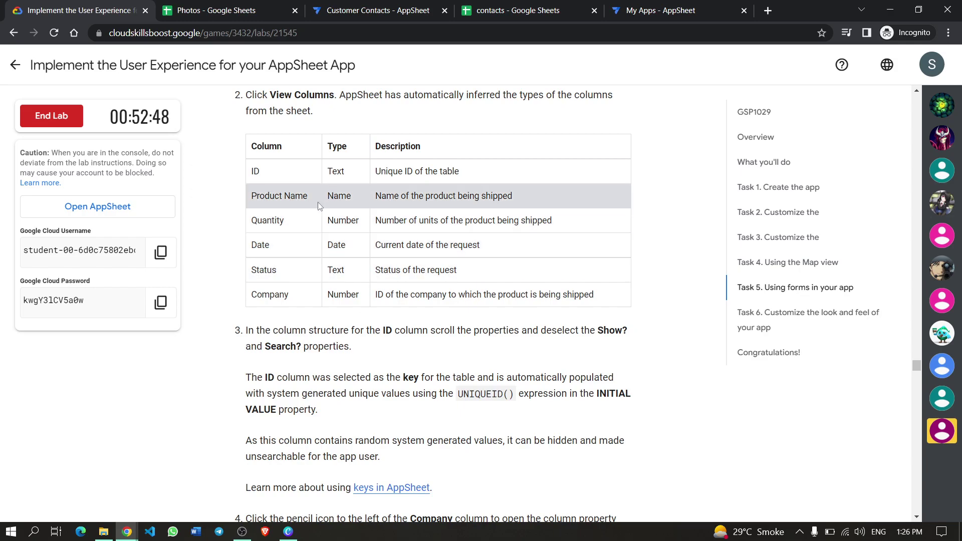
{"action": "scroll", "coordinate": [390, 310], "scroll_direction": "down", "scroll_amount": 3}
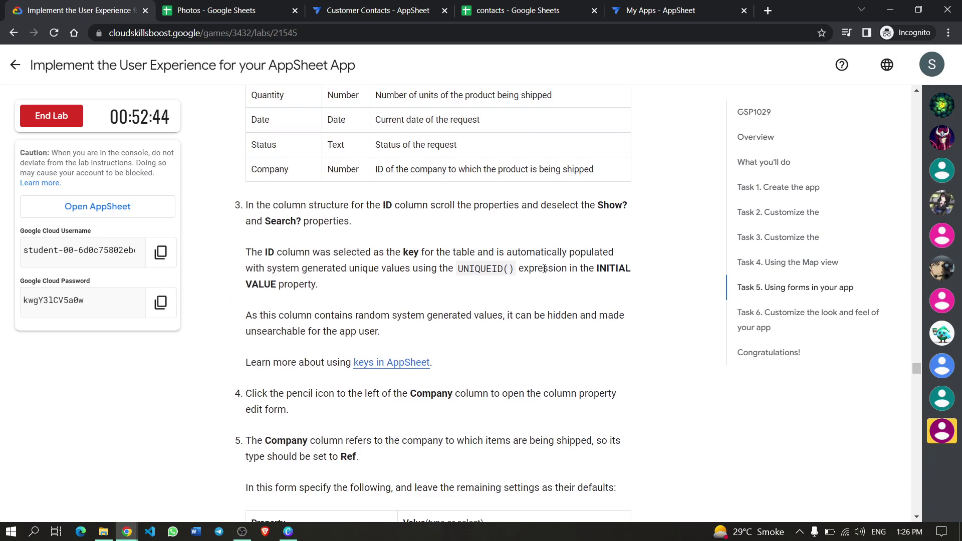
{"action": "scroll", "coordinate": [492, 232], "scroll_direction": "up", "scroll_amount": 1}
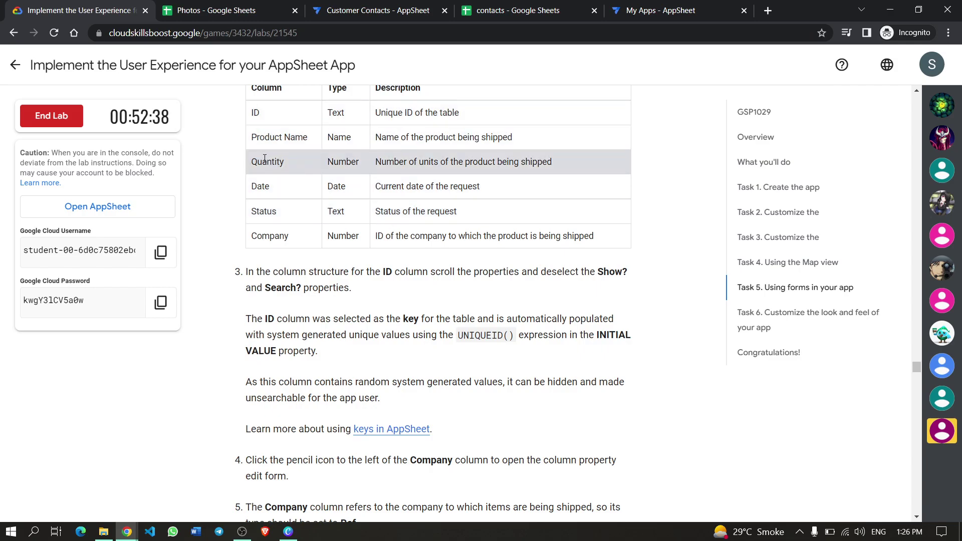
{"action": "left_click", "coordinate": [377, 15]}
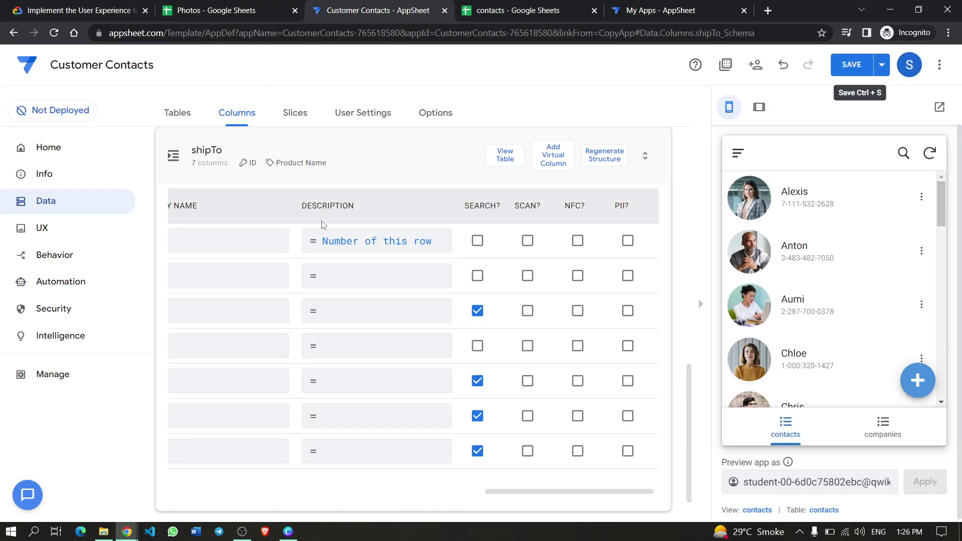
{"action": "scroll", "coordinate": [219, 308], "scroll_direction": "left", "scroll_amount": 10}
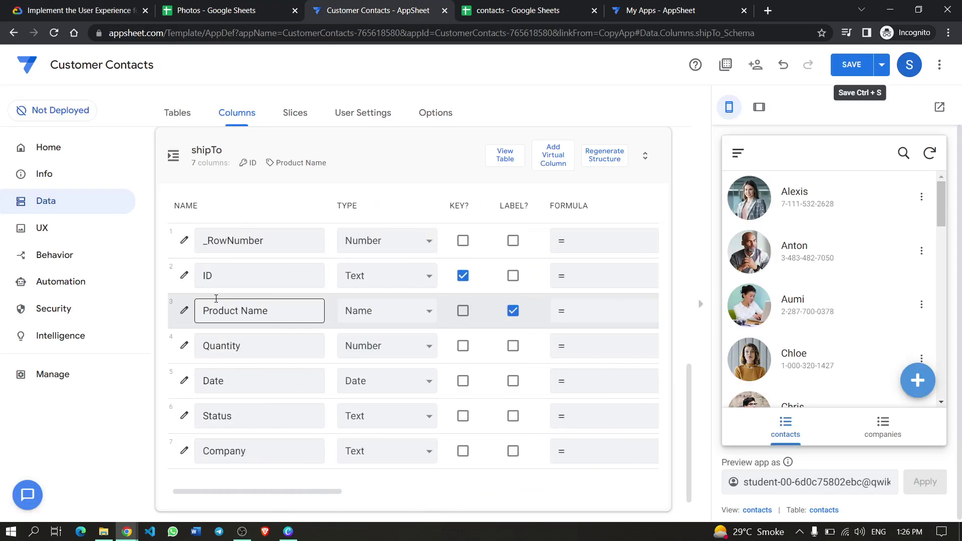
{"action": "scroll", "coordinate": [316, 345], "scroll_direction": "down", "scroll_amount": 1}
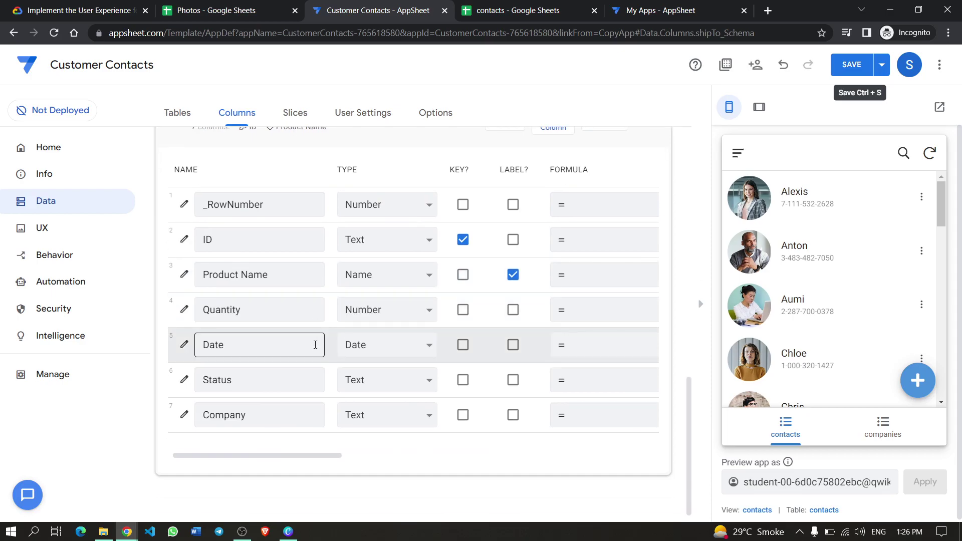
{"action": "left_click", "coordinate": [71, 16]}
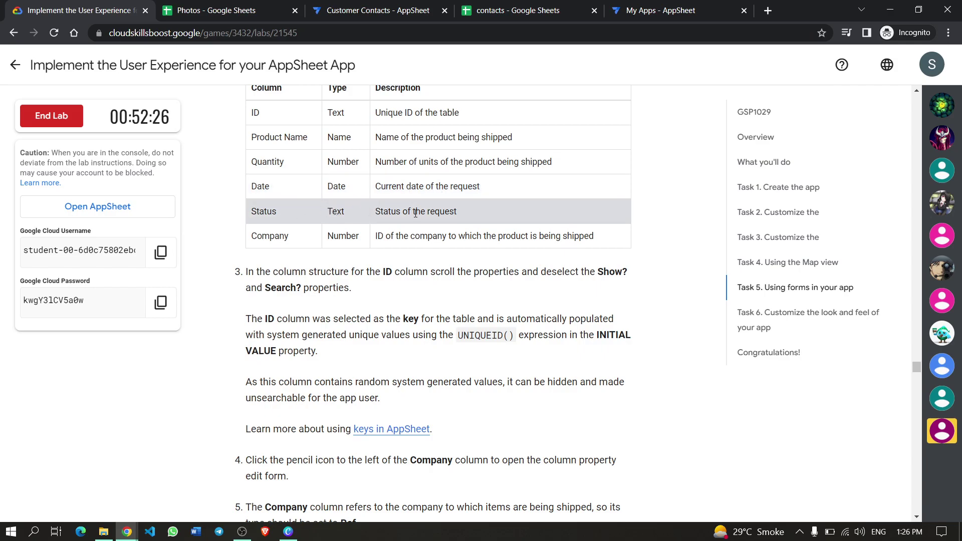
{"action": "left_click", "coordinate": [352, 12]}
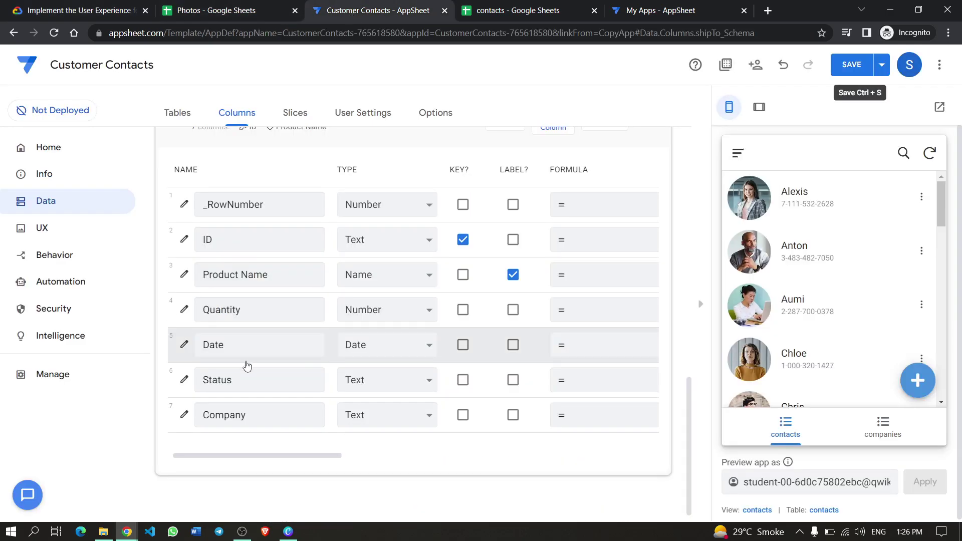
{"action": "left_click", "coordinate": [81, 13]}
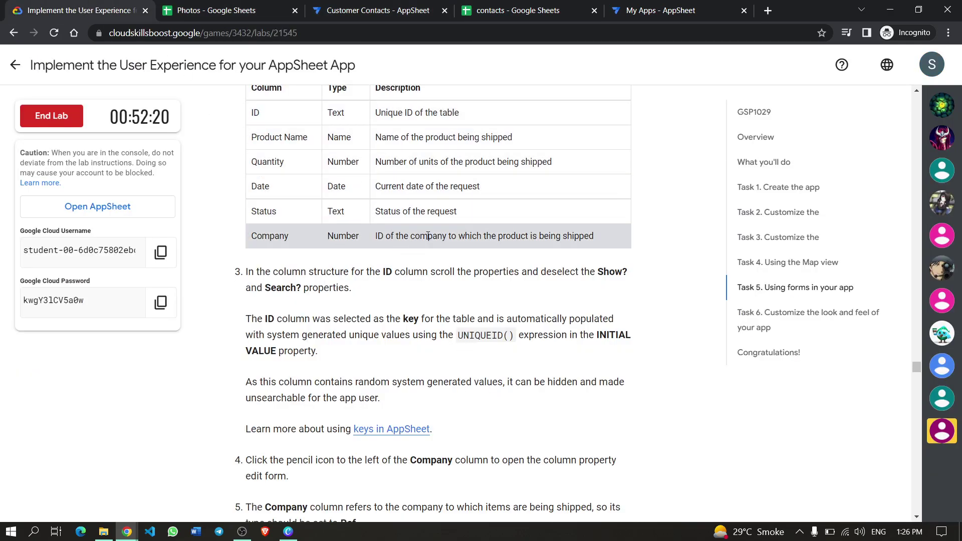
Set the shipTo table's Company column type to Number and check the column types against the lab's table.
{"action": "left_click", "coordinate": [349, 13]}
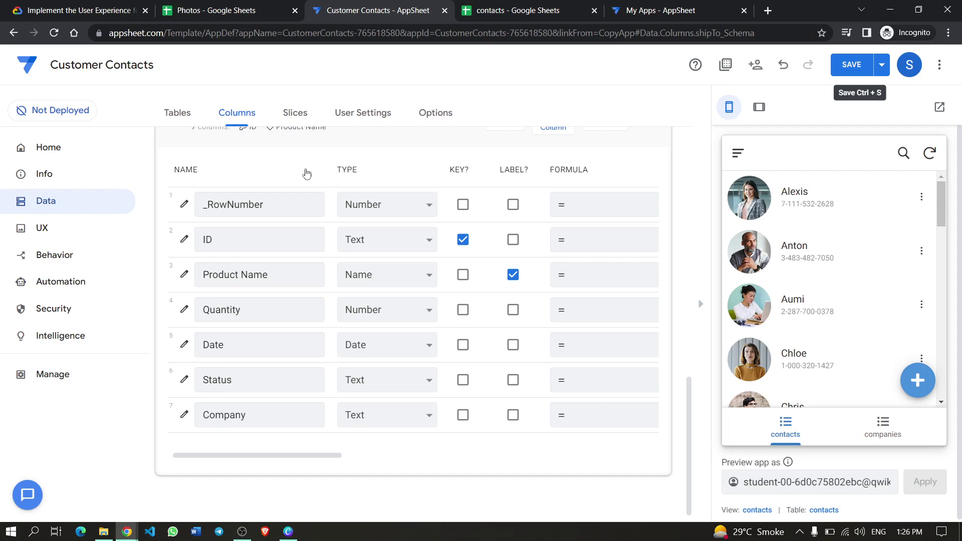
{"action": "left_click", "coordinate": [428, 415]}
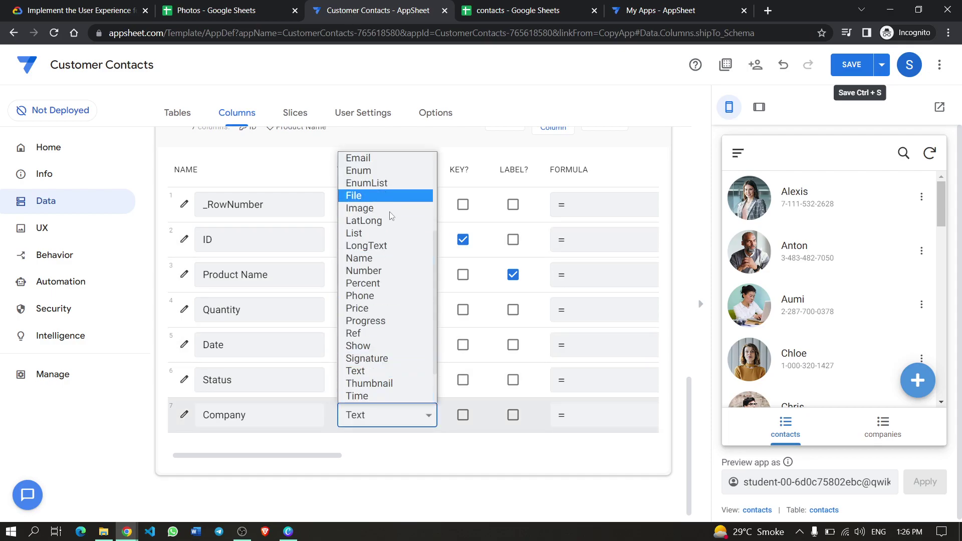
{"action": "scroll", "coordinate": [370, 196], "scroll_direction": "up", "scroll_amount": 3}
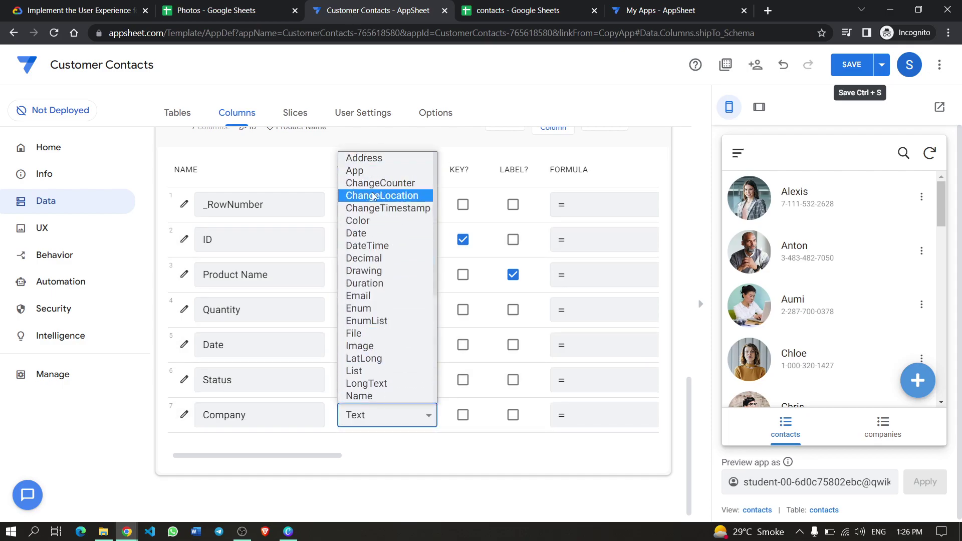
{"action": "scroll", "coordinate": [383, 286], "scroll_direction": "down", "scroll_amount": 5}
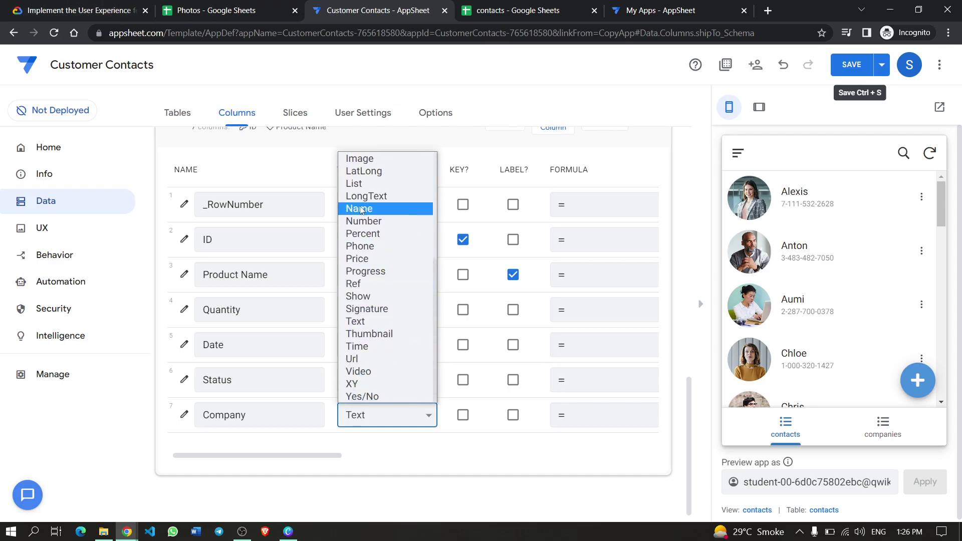
{"action": "left_click", "coordinate": [366, 221]}
{"action": "left_click", "coordinate": [75, 10]}
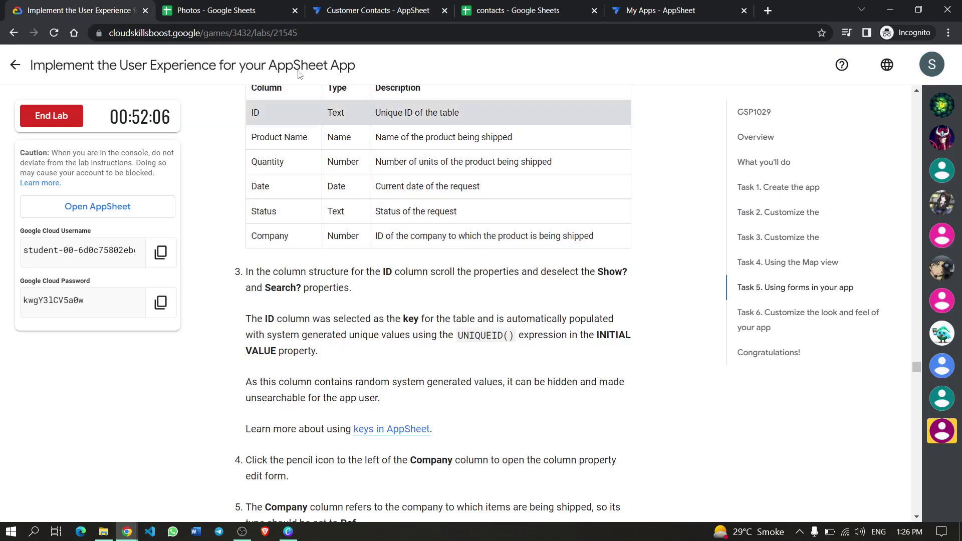
{"action": "left_click", "coordinate": [377, 10]}
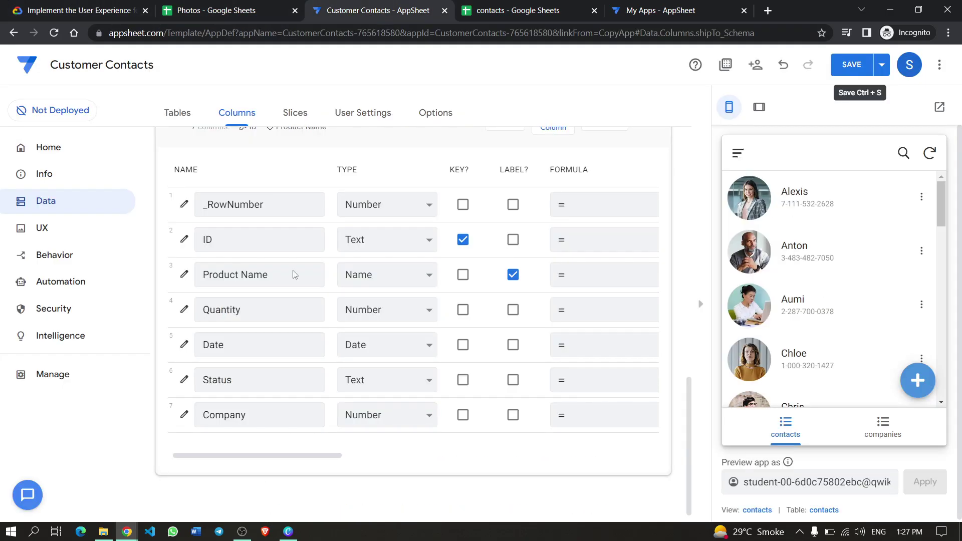
Read the lab's instructions on the Company column and open that column's property edit form in the shipTo table.
{"action": "left_click", "coordinate": [75, 10]}
{"action": "scroll", "coordinate": [442, 311], "scroll_direction": "down", "scroll_amount": 2}
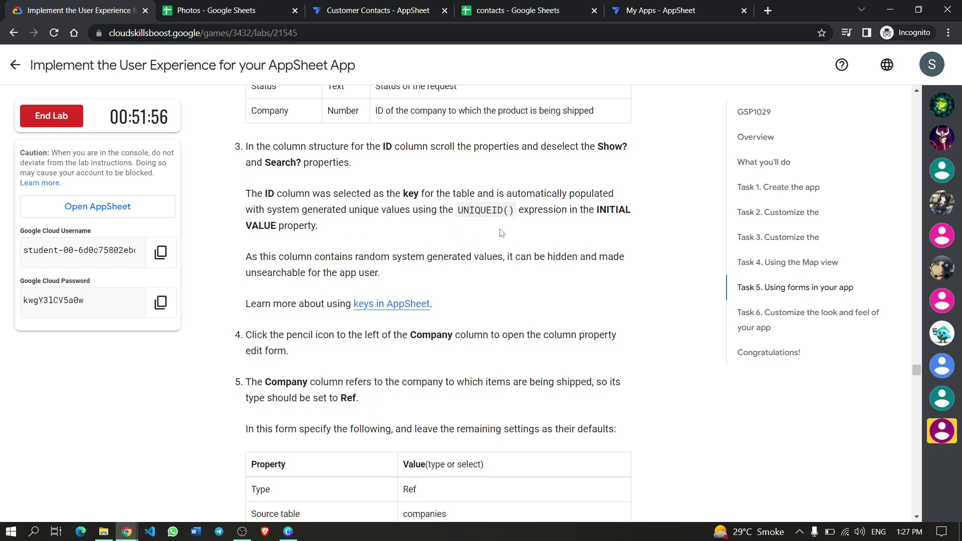
{"action": "scroll", "coordinate": [502, 233], "scroll_direction": "down", "scroll_amount": 1}
{"action": "scroll", "coordinate": [298, 183], "scroll_direction": "down", "scroll_amount": 2}
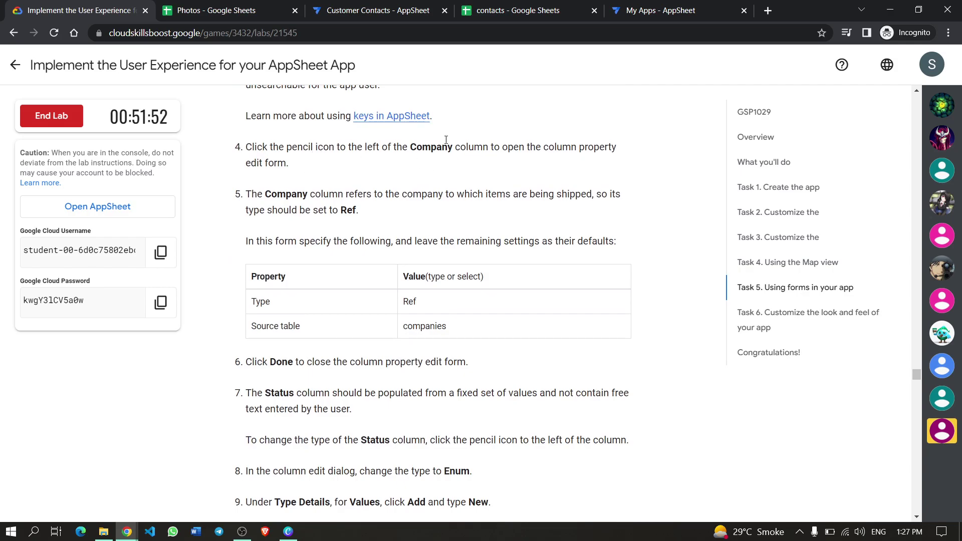
{"action": "left_click", "coordinate": [331, 10]}
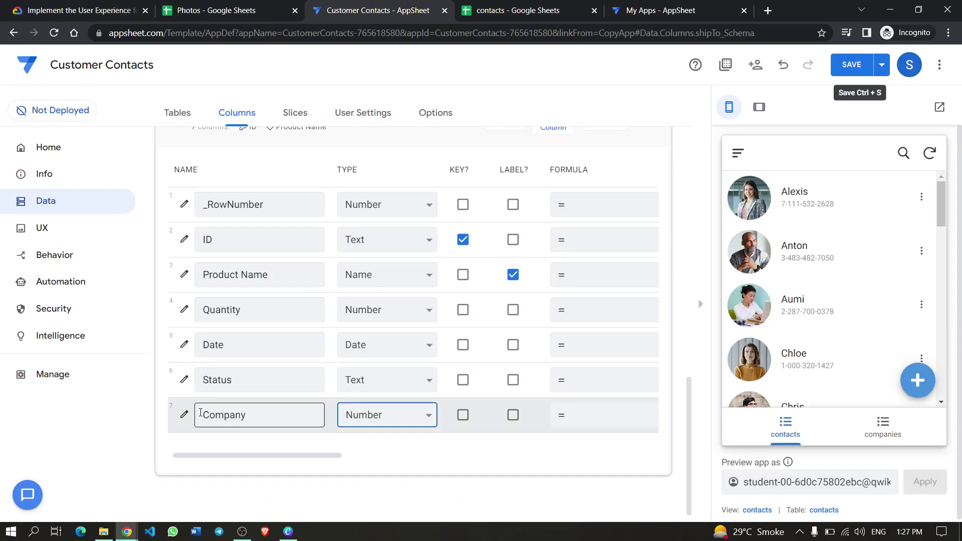
{"action": "left_click", "coordinate": [184, 415]}
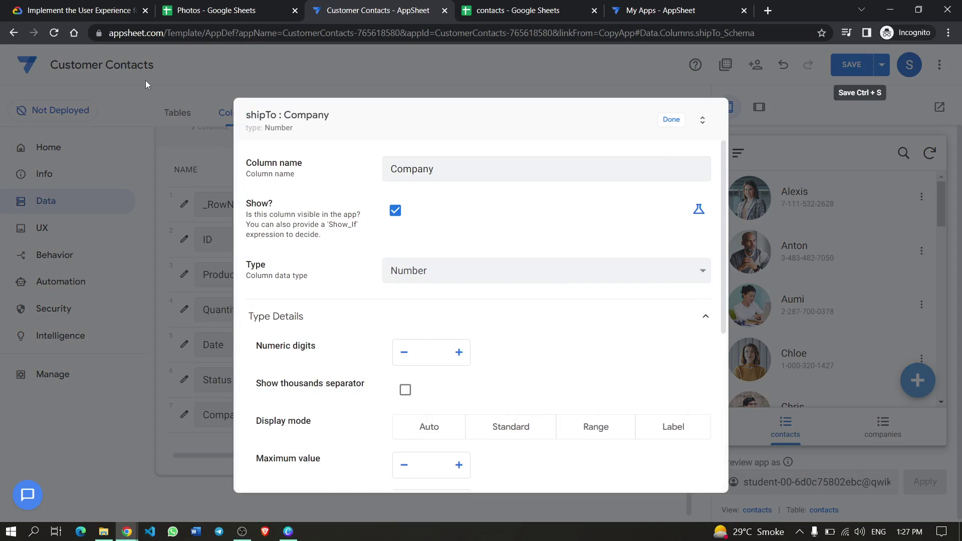
Review the type and source table the lab requires for the Company column, and return to its edit form.
{"action": "left_click", "coordinate": [83, 9]}
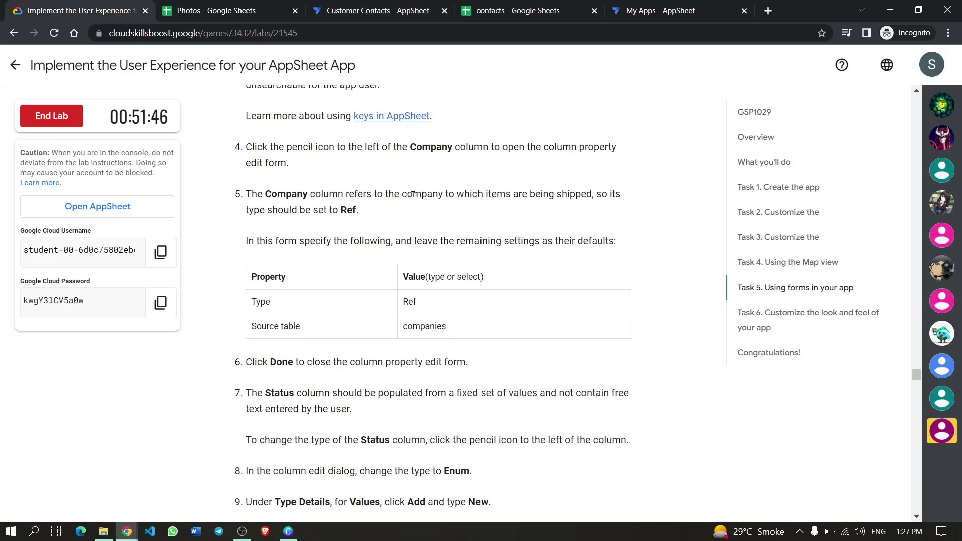
{"action": "scroll", "coordinate": [386, 190], "scroll_direction": "down", "scroll_amount": 1}
{"action": "scroll", "coordinate": [386, 190], "scroll_direction": "up", "scroll_amount": 2}
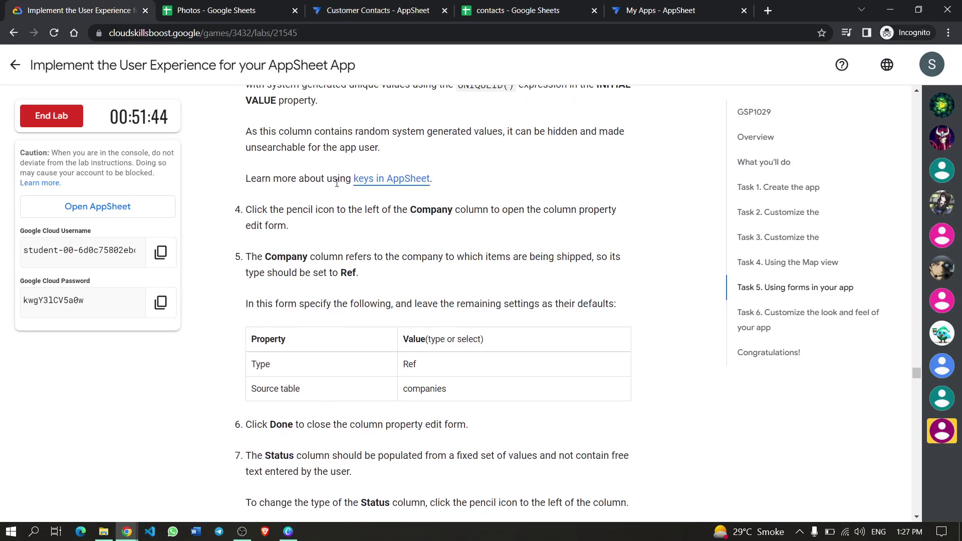
{"action": "scroll", "coordinate": [435, 213], "scroll_direction": "down", "scroll_amount": 1}
{"action": "scroll", "coordinate": [394, 199], "scroll_direction": "down", "scroll_amount": 1}
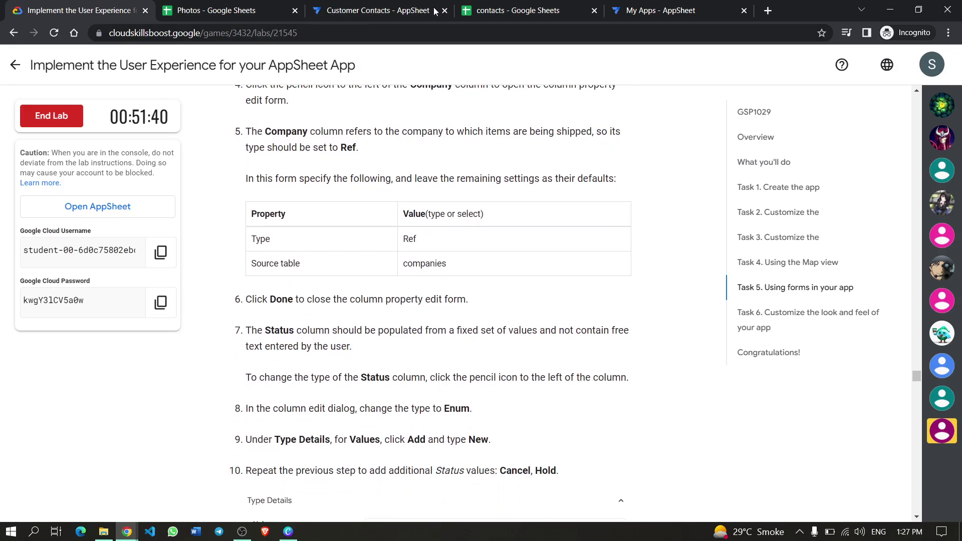
{"action": "left_click", "coordinate": [393, 12]}
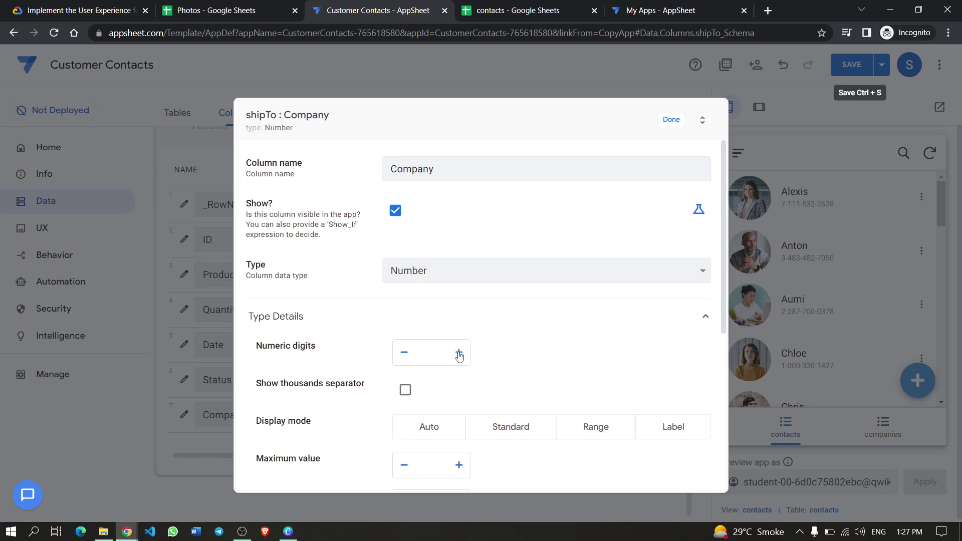
Set the type of the shipTo table's Company column to Ref.
{"action": "left_click", "coordinate": [652, 274]}
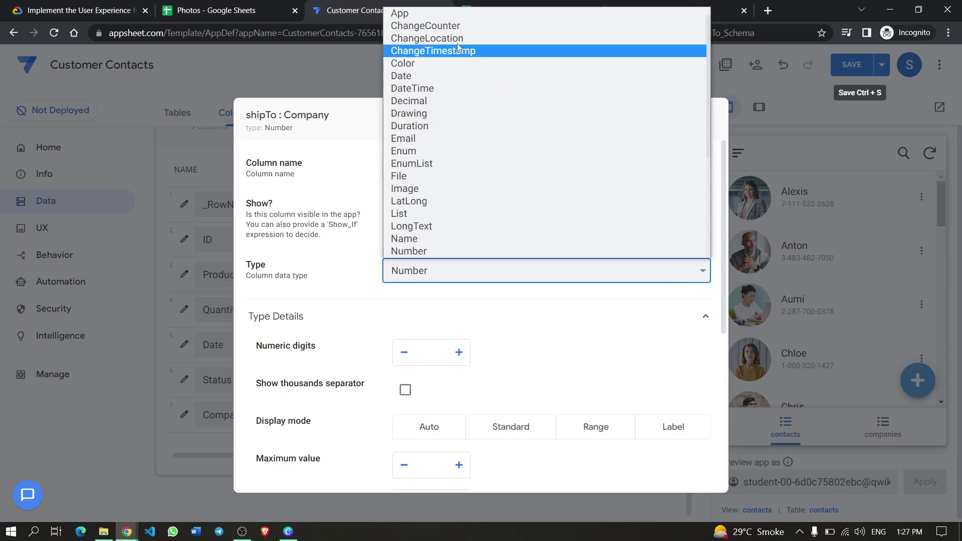
{"action": "scroll", "coordinate": [451, 201], "scroll_direction": "down", "scroll_amount": 3}
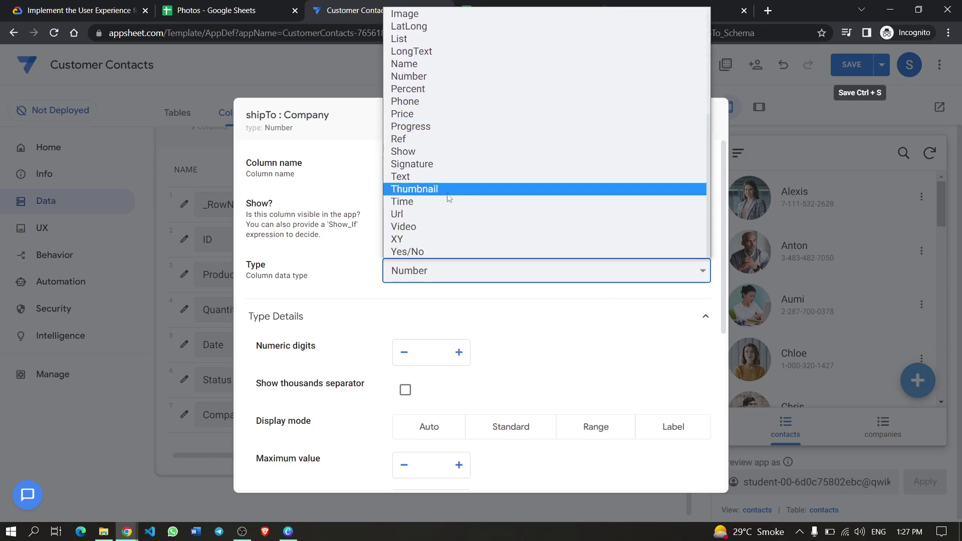
{"action": "left_click", "coordinate": [416, 139]}
Check the source table the lab requires and set the Company column's source table to companies.
{"action": "left_click", "coordinate": [79, 9]}
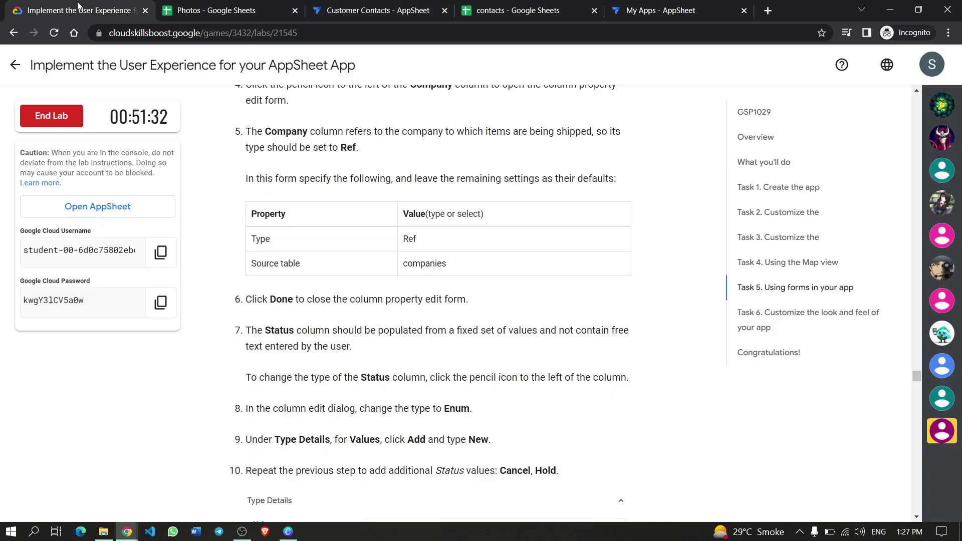
{"action": "scroll", "coordinate": [431, 228], "scroll_direction": "down", "scroll_amount": 1}
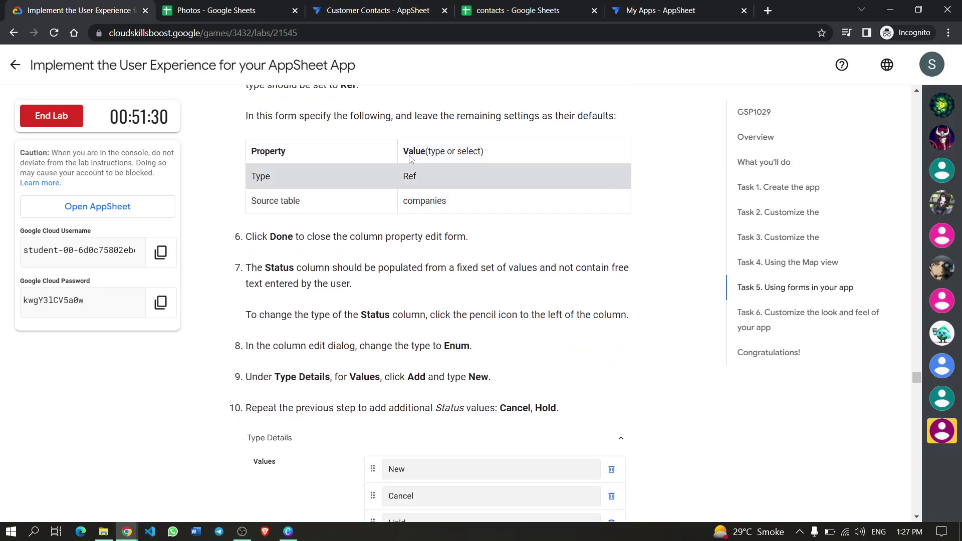
{"action": "left_click_drag", "start_coordinate": [448, 201], "coordinate": [402, 200]}
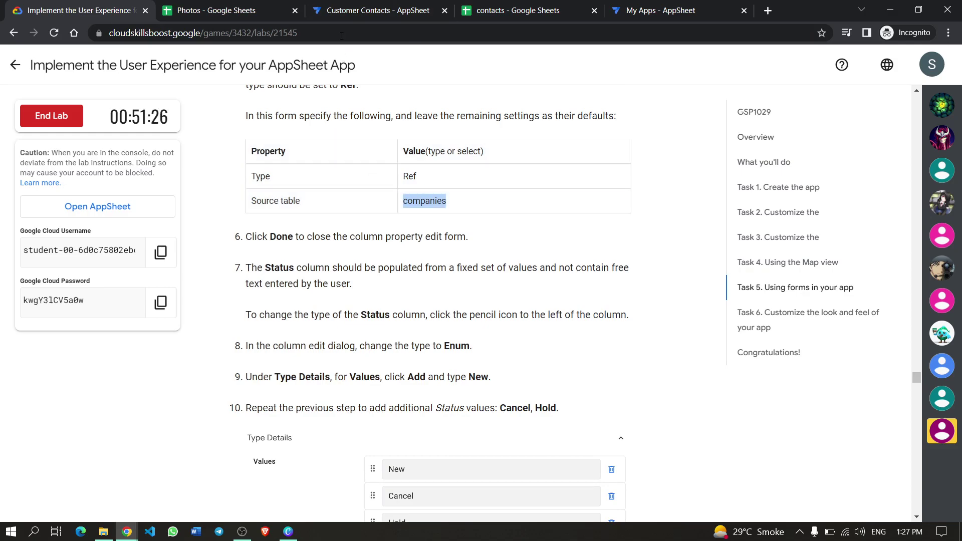
{"action": "left_click", "coordinate": [371, 10]}
{"action": "scroll", "coordinate": [420, 395], "scroll_direction": "down", "scroll_amount": 1}
{"action": "scroll", "coordinate": [420, 395], "scroll_direction": "down", "scroll_amount": 1}
{"action": "left_click", "coordinate": [441, 298]}
{"action": "left_click", "coordinate": [424, 329]}
Review the Company column's remaining settings, check the lab's following instructions, and finish editing the column.
{"action": "scroll", "coordinate": [449, 342], "scroll_direction": "down", "scroll_amount": 1}
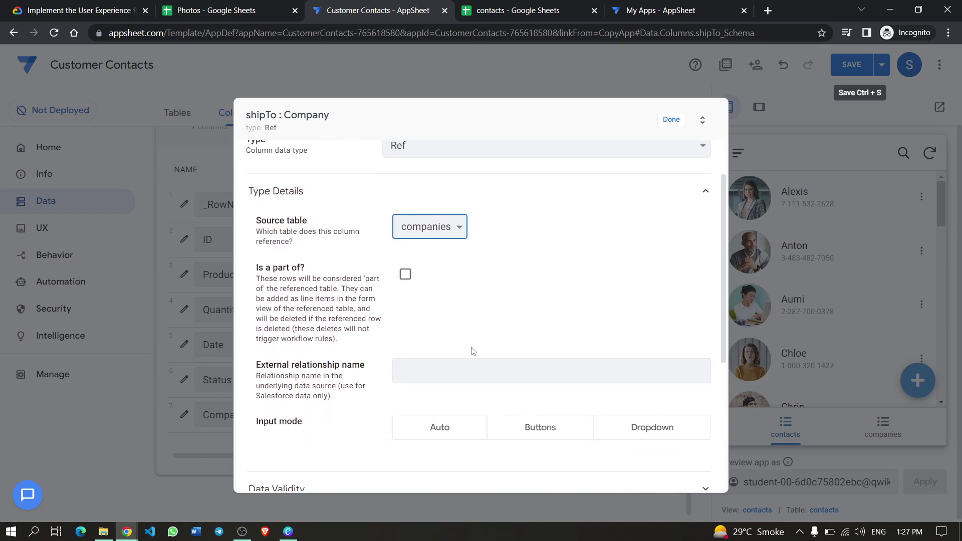
{"action": "scroll", "coordinate": [456, 333], "scroll_direction": "down", "scroll_amount": 3}
{"action": "scroll", "coordinate": [458, 333], "scroll_direction": "down", "scroll_amount": 1}
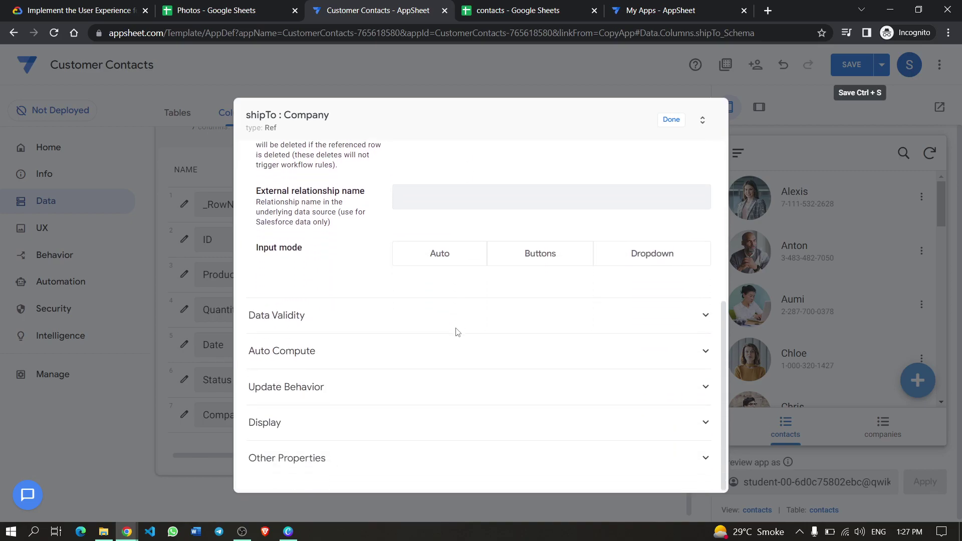
{"action": "left_click", "coordinate": [80, 10]}
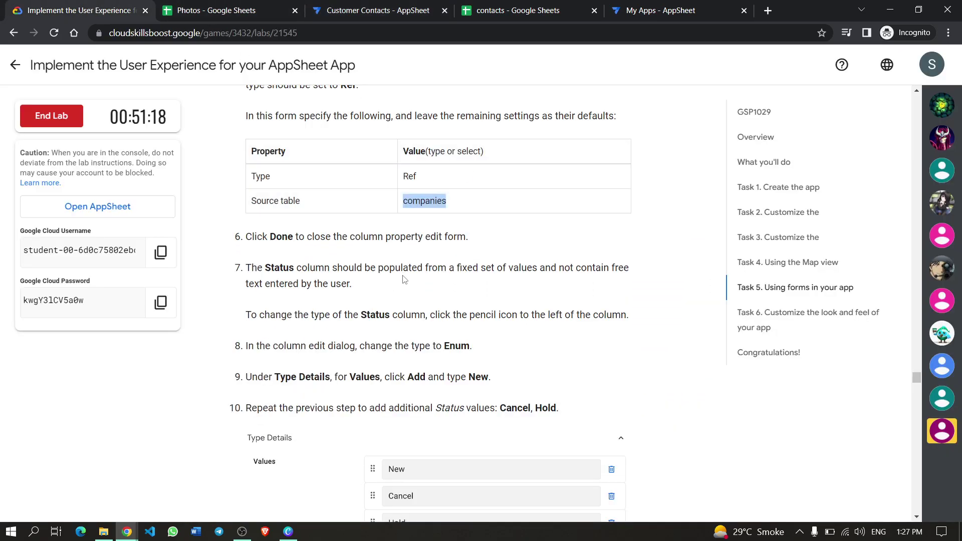
{"action": "scroll", "coordinate": [385, 243], "scroll_direction": "down", "scroll_amount": 2}
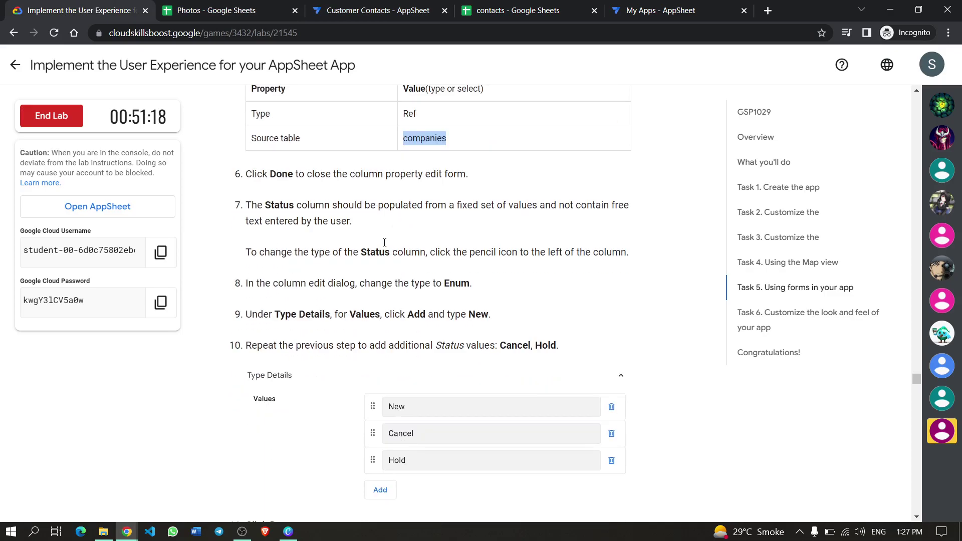
{"action": "left_click", "coordinate": [360, 12]}
{"action": "left_click", "coordinate": [670, 120]}
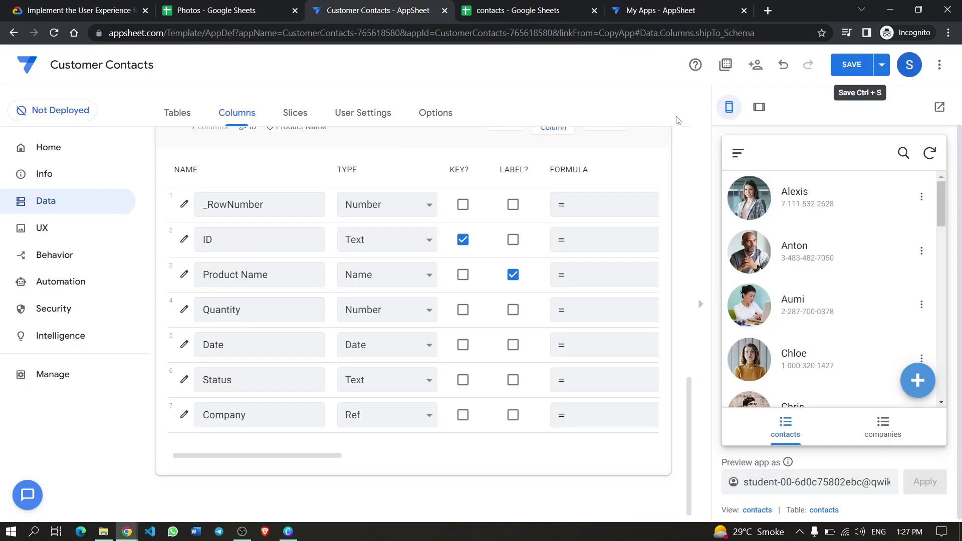
Open the shipTo table's Status column for editing, read the lab's instructions for it, and set its type to Enum.
{"action": "left_click", "coordinate": [185, 380]}
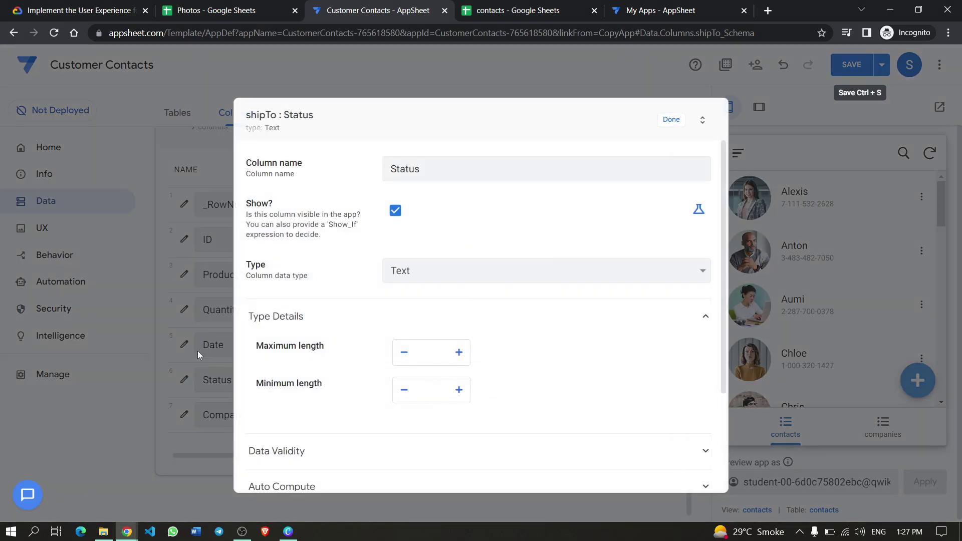
{"action": "left_click", "coordinate": [61, 15]}
{"action": "scroll", "coordinate": [307, 182], "scroll_direction": "down", "scroll_amount": 1}
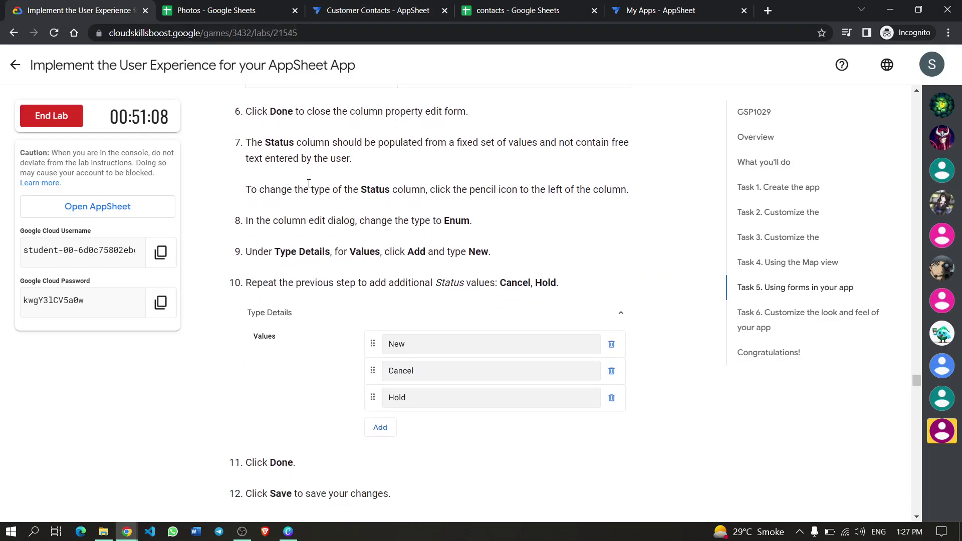
{"action": "scroll", "coordinate": [369, 214], "scroll_direction": "down", "scroll_amount": 1}
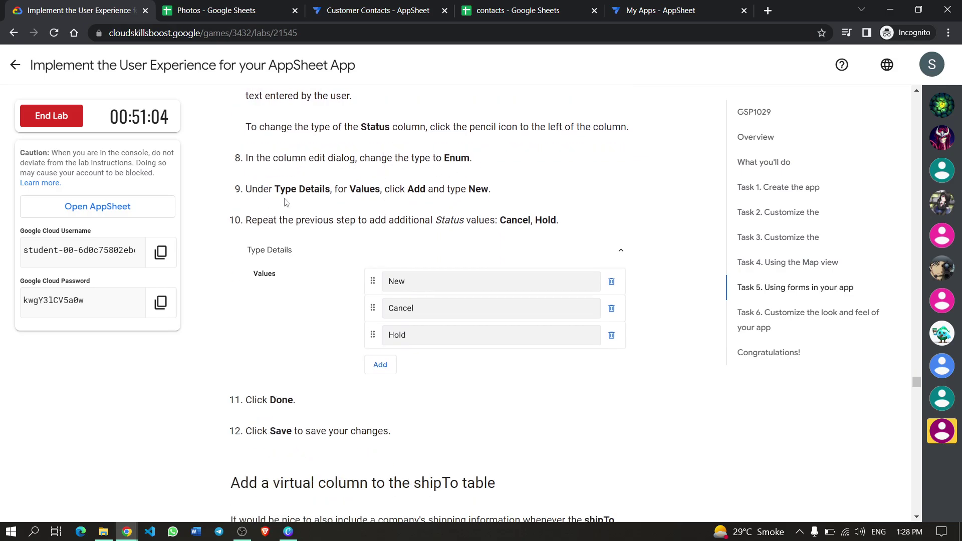
{"action": "left_click_drag", "start_coordinate": [489, 191], "coordinate": [473, 189]}
{"action": "left_click", "coordinate": [481, 204]}
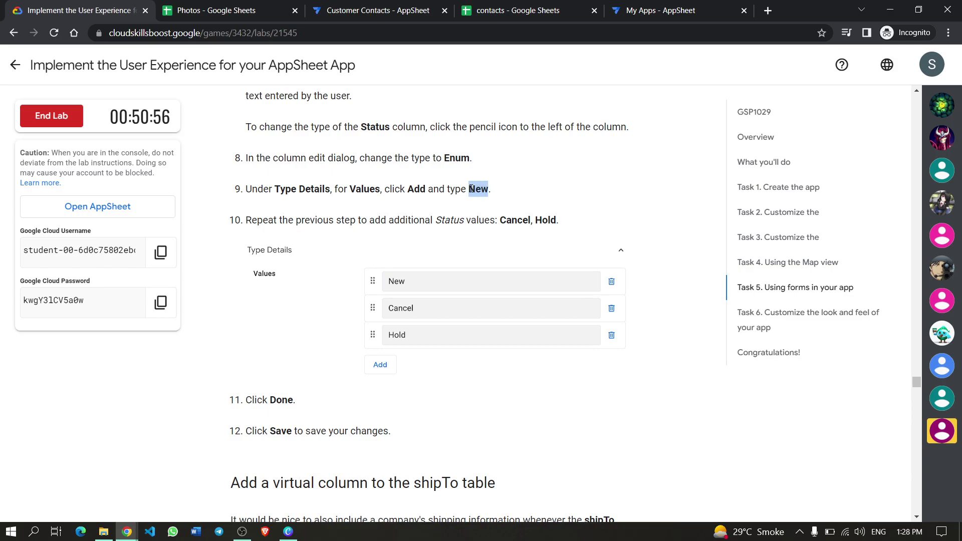
{"action": "left_click", "coordinate": [369, 12]}
{"action": "left_click", "coordinate": [509, 275]}
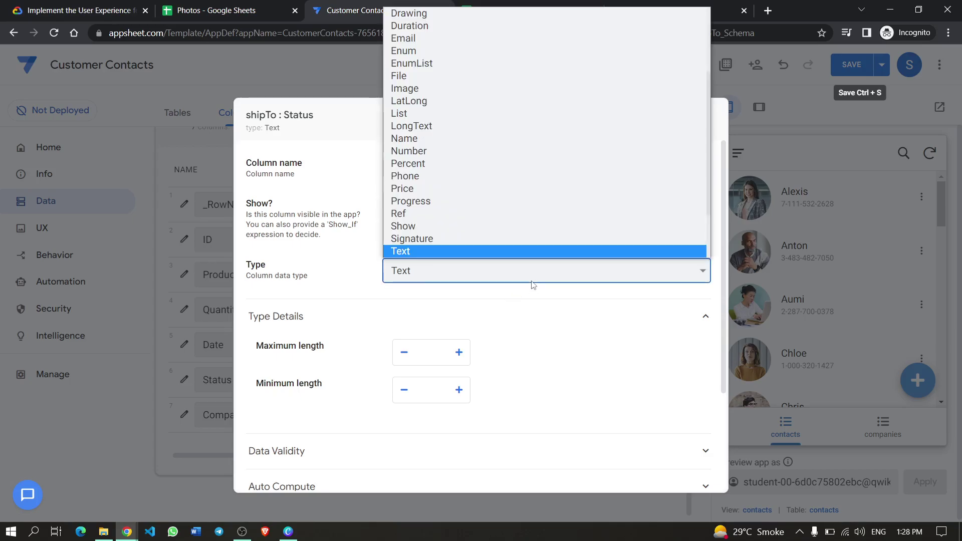
{"action": "left_click", "coordinate": [447, 51]}
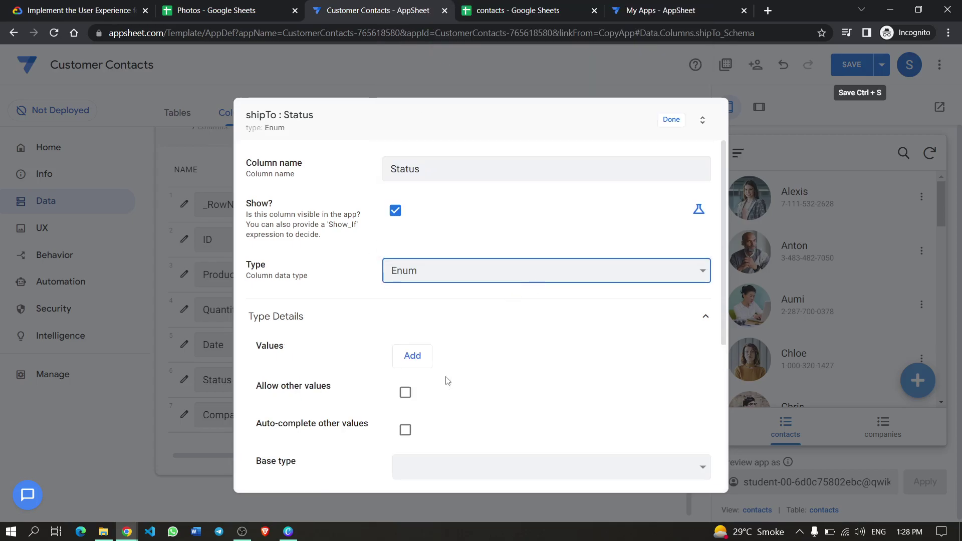
Add New and Cancel as allowed values of the Status column, copying Cancel from the lab's instructions.
{"action": "scroll", "coordinate": [435, 339], "scroll_direction": "down", "scroll_amount": 3}
{"action": "left_click", "coordinate": [415, 233]}
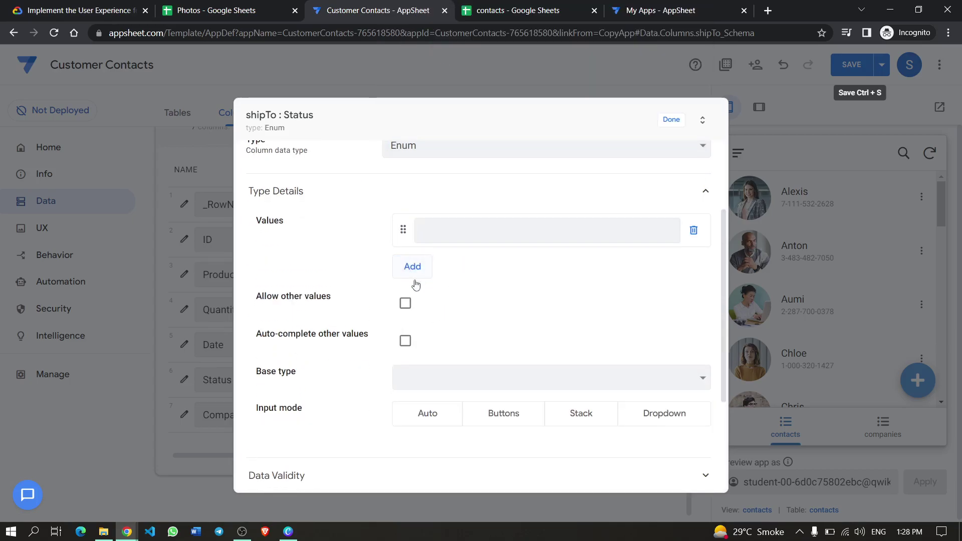
{"action": "type", "text": "New"}
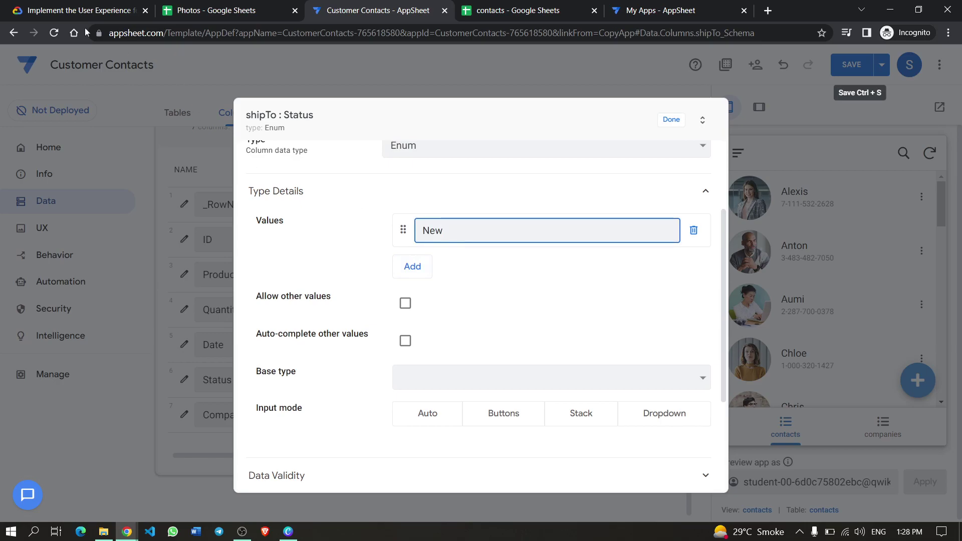
{"action": "left_click", "coordinate": [70, 11]}
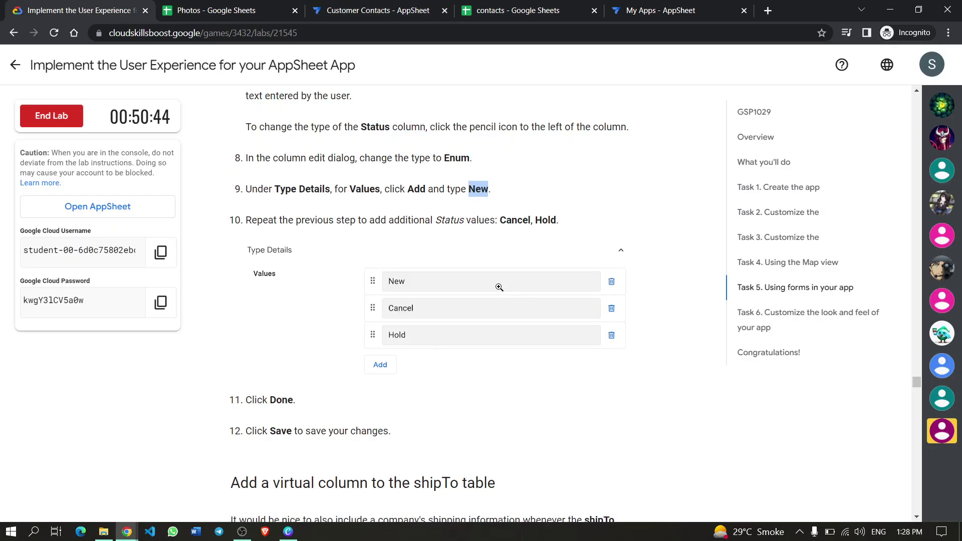
{"action": "left_click_drag", "start_coordinate": [531, 219], "coordinate": [504, 222]}
{"action": "key", "text": "ctrl+c"}
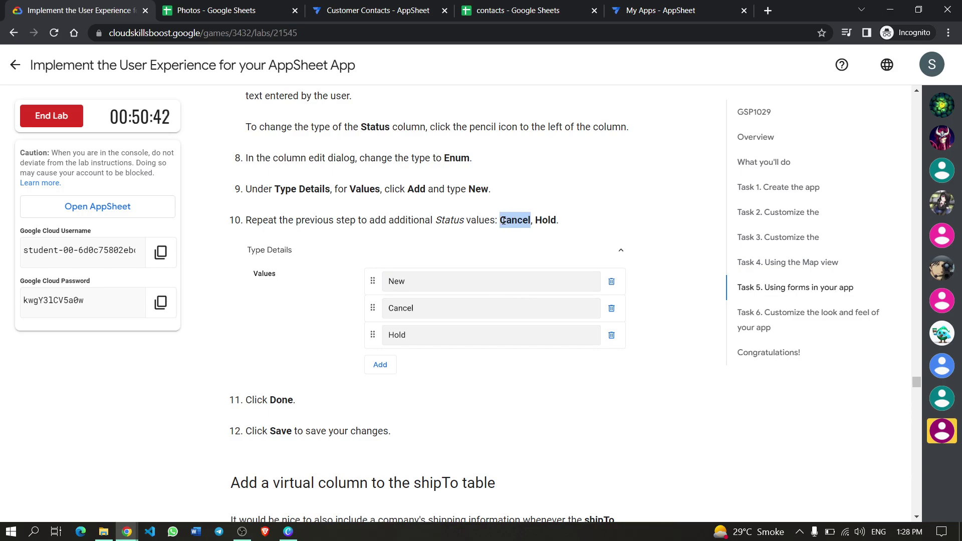
{"action": "left_click", "coordinate": [370, 8]}
{"action": "left_click", "coordinate": [413, 267]}
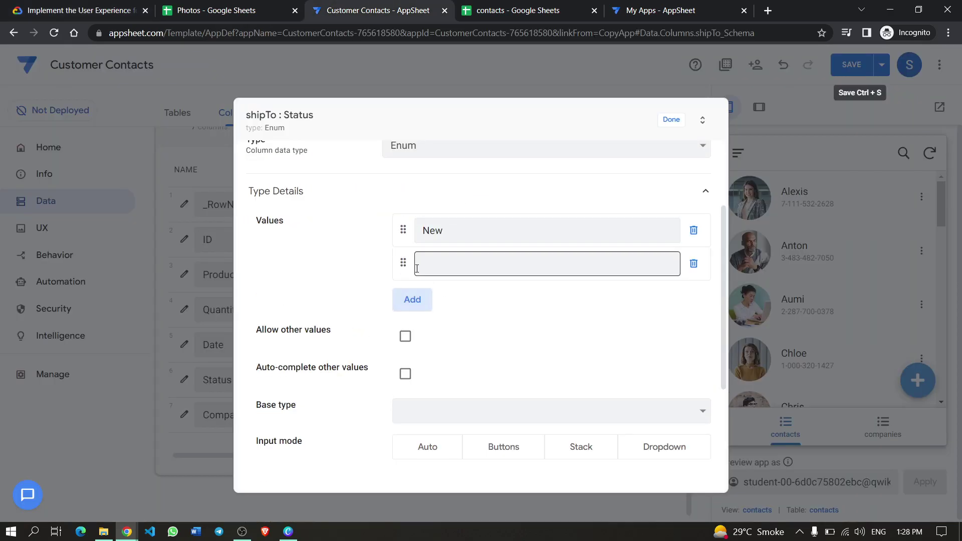
{"action": "key", "text": "ctrl+v"}
Copy Hold from the lab's instructions and add it as the third allowed value of the Status column.
{"action": "key", "text": "ctrl+1"}
{"action": "left_click_drag", "start_coordinate": [557, 220], "coordinate": [536, 220]}
{"action": "key", "text": "ctrl+c"}
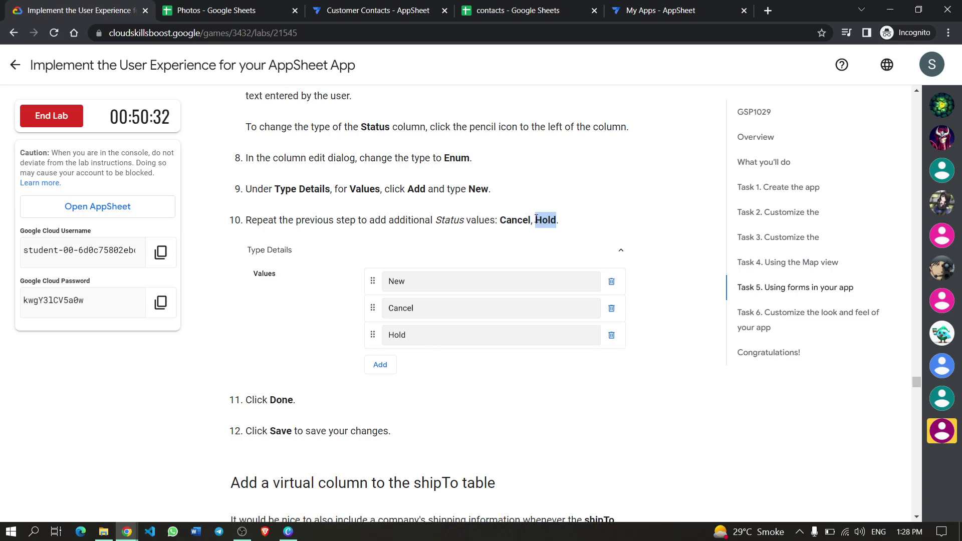
{"action": "left_click", "coordinate": [373, 10]}
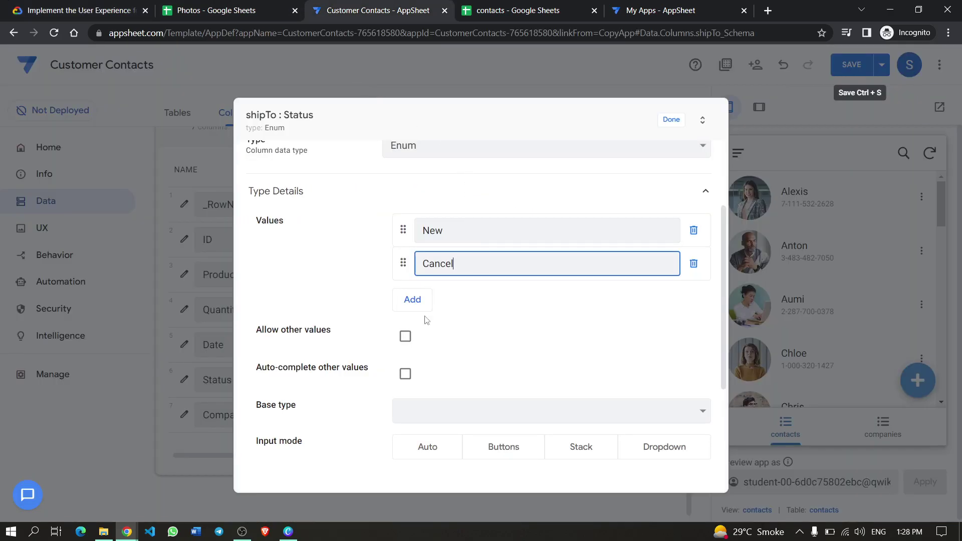
{"action": "left_click", "coordinate": [413, 299]}
{"action": "key", "text": "ctrl+v"}
{"action": "scroll", "coordinate": [452, 395], "scroll_direction": "down", "scroll_amount": 3}
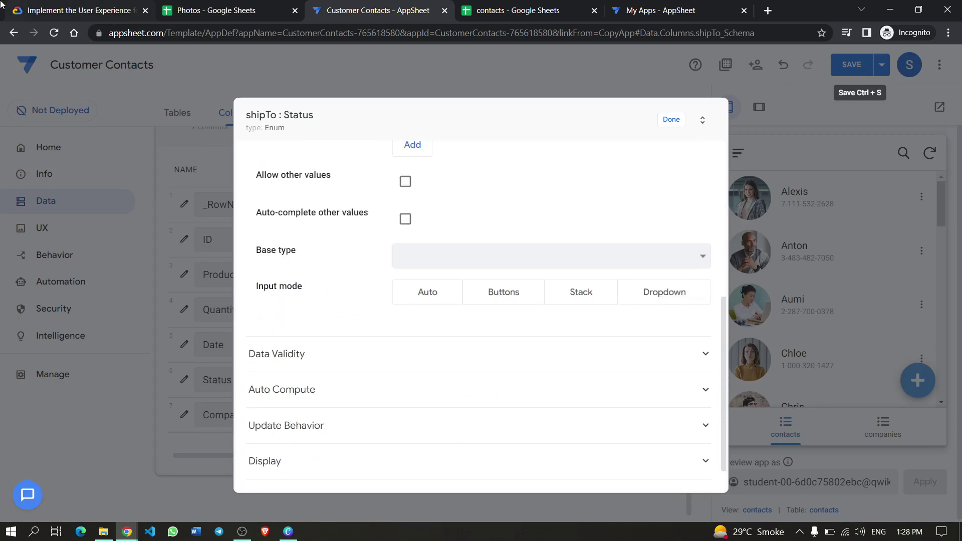
Check the lab's closing instructions, finish editing the Status column, and save the app's changes.
{"action": "left_click", "coordinate": [56, 10]}
{"action": "scroll", "coordinate": [464, 281], "scroll_direction": "down", "scroll_amount": 4}
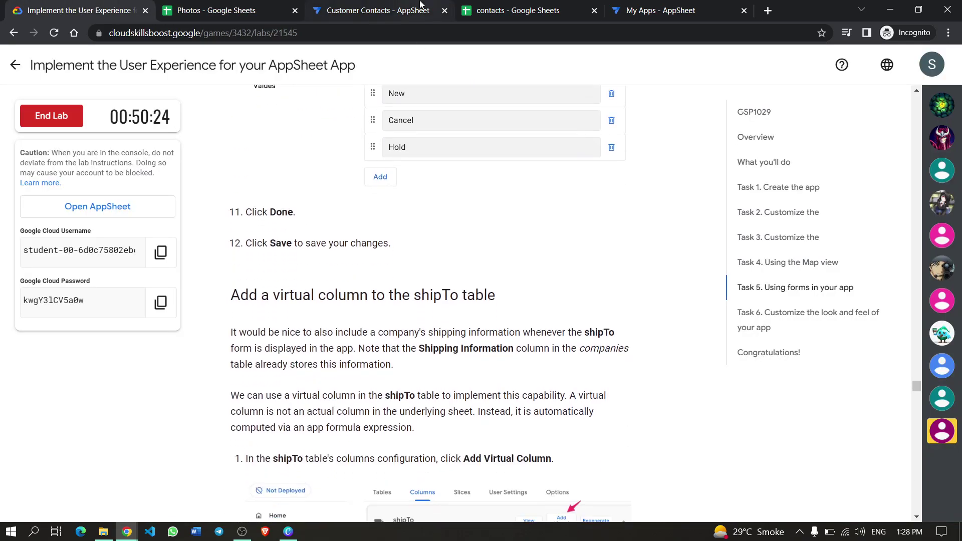
{"action": "left_click", "coordinate": [388, 10]}
{"action": "scroll", "coordinate": [636, 405], "scroll_direction": "up", "scroll_amount": 3}
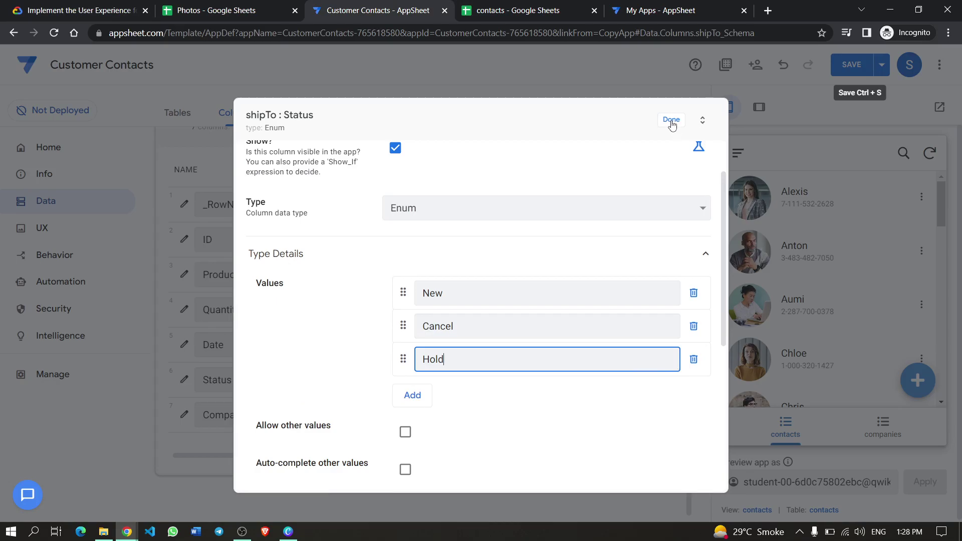
{"action": "left_click", "coordinate": [671, 120]}
{"action": "left_click", "coordinate": [852, 64]}
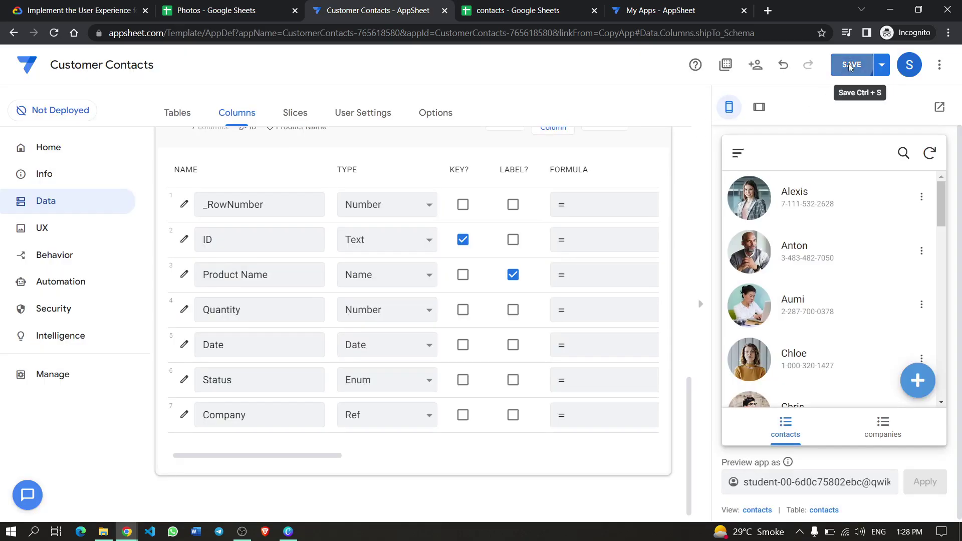
Read the lab's section on virtual columns and add a new virtual column to the shipTo table.
{"action": "left_click", "coordinate": [60, 10]}
{"action": "scroll", "coordinate": [396, 201], "scroll_direction": "down", "scroll_amount": 3}
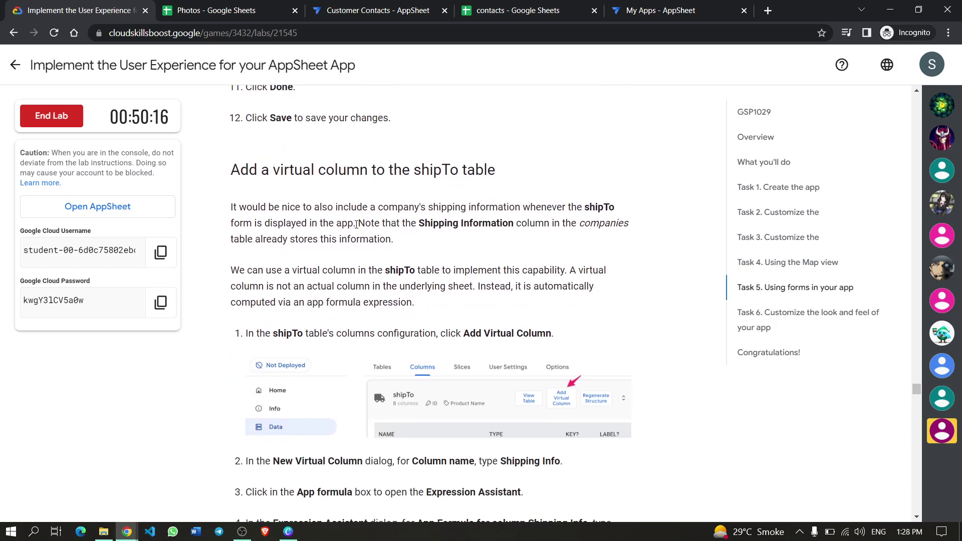
{"action": "scroll", "coordinate": [501, 236], "scroll_direction": "down", "scroll_amount": 1}
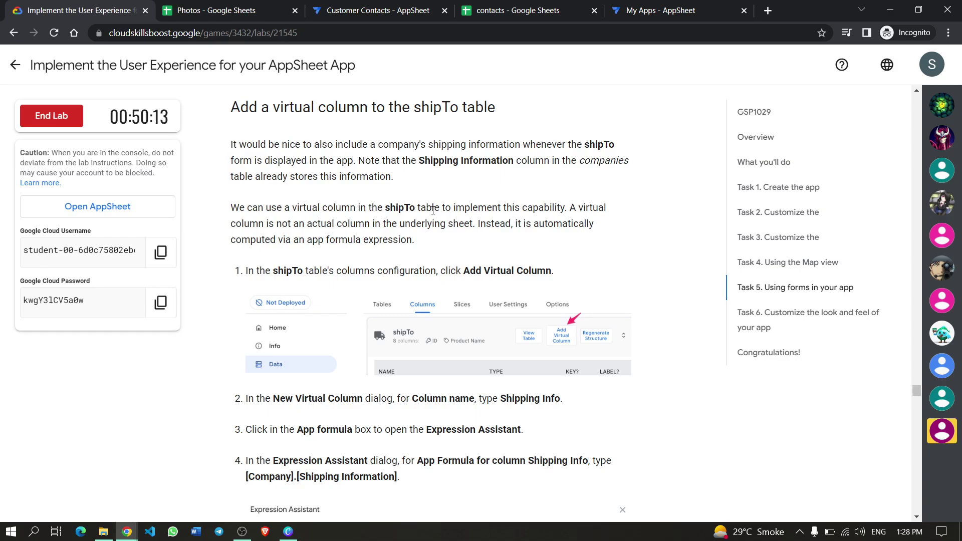
{"action": "scroll", "coordinate": [360, 179], "scroll_direction": "down", "scroll_amount": 2}
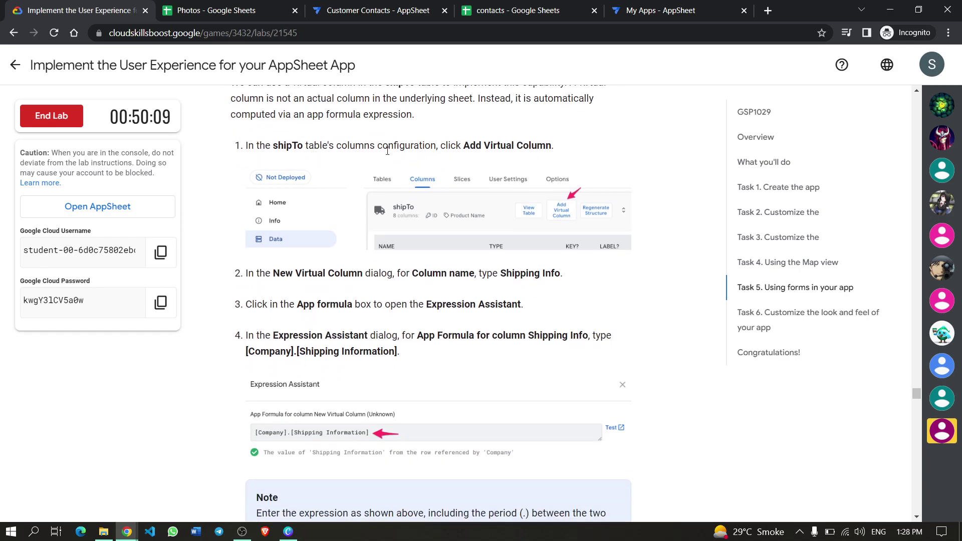
{"action": "left_click", "coordinate": [366, 10]}
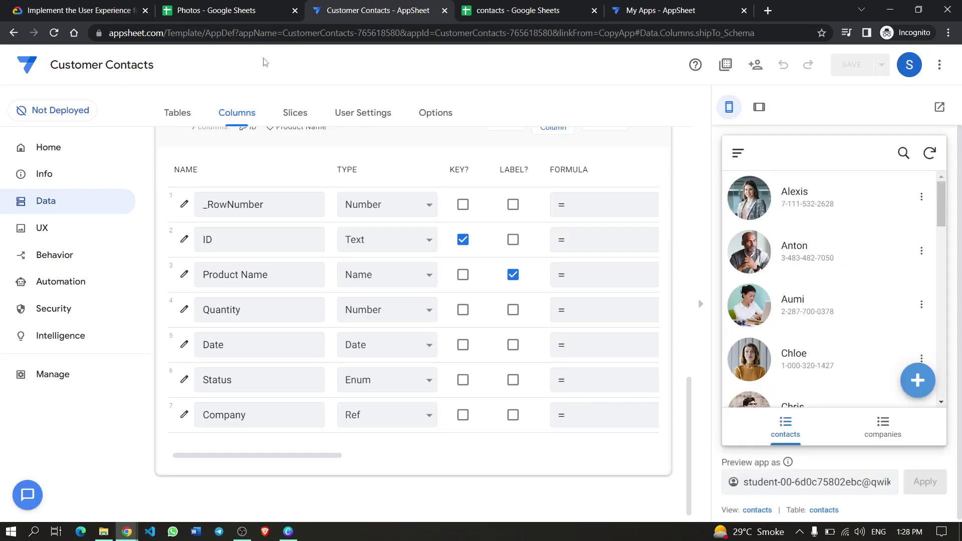
{"action": "left_click", "coordinate": [51, 210]}
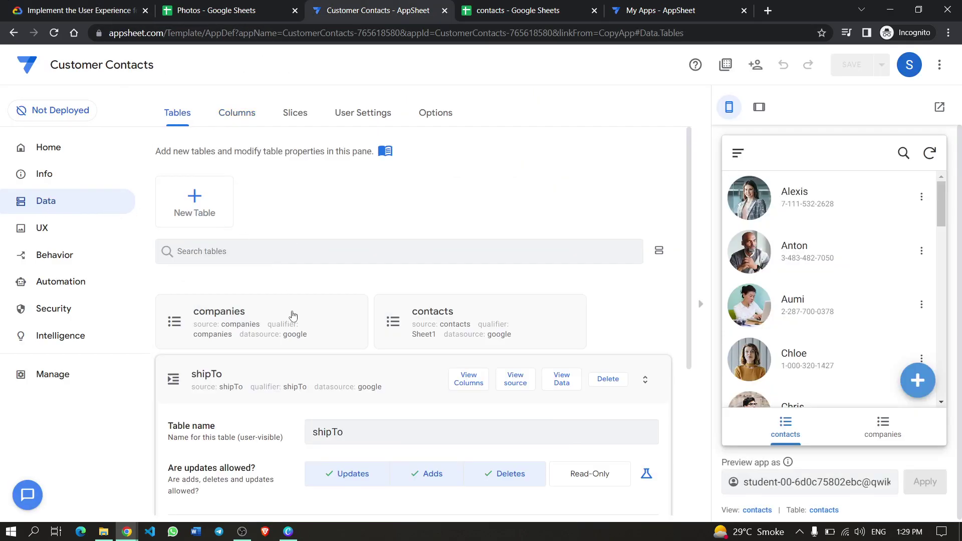
{"action": "scroll", "coordinate": [276, 351], "scroll_direction": "down", "scroll_amount": 4}
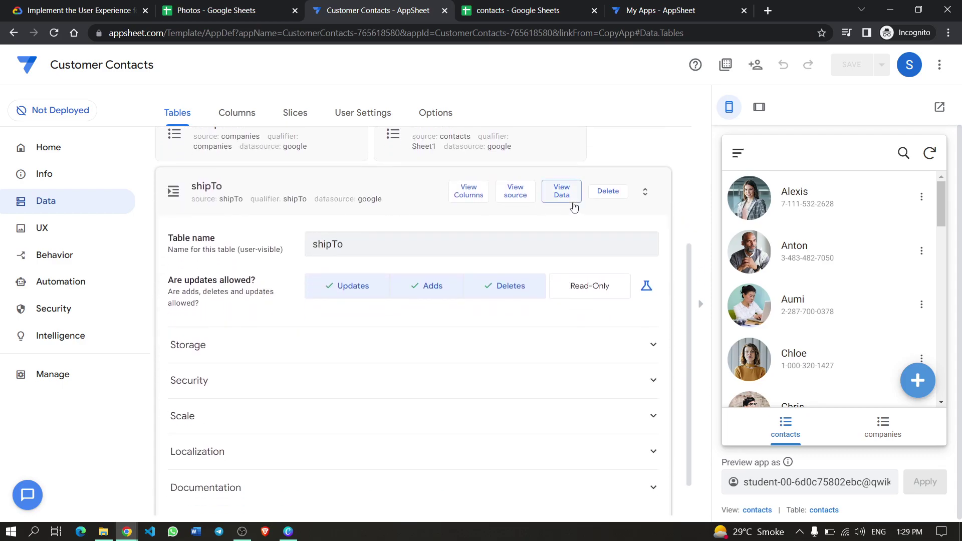
{"action": "left_click", "coordinate": [462, 194]}
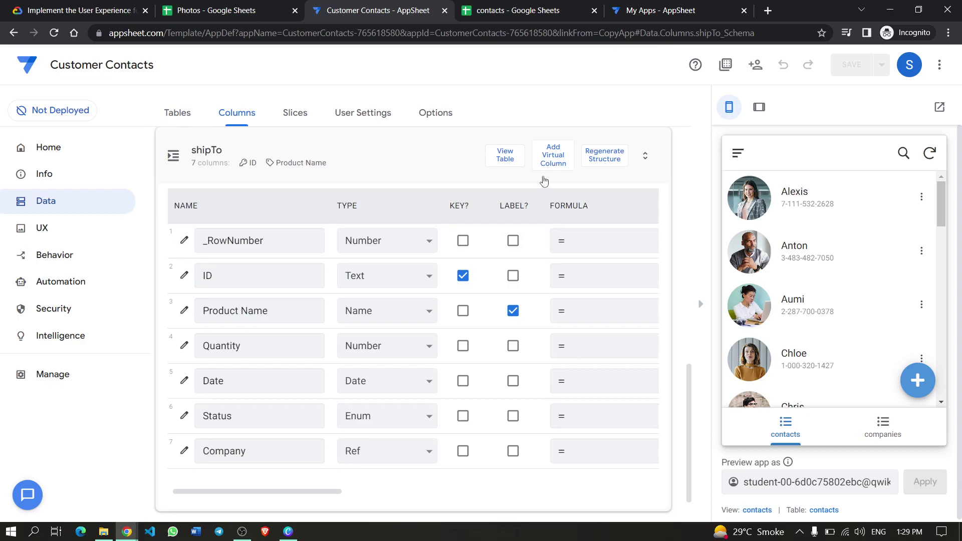
{"action": "left_click", "coordinate": [551, 165]}
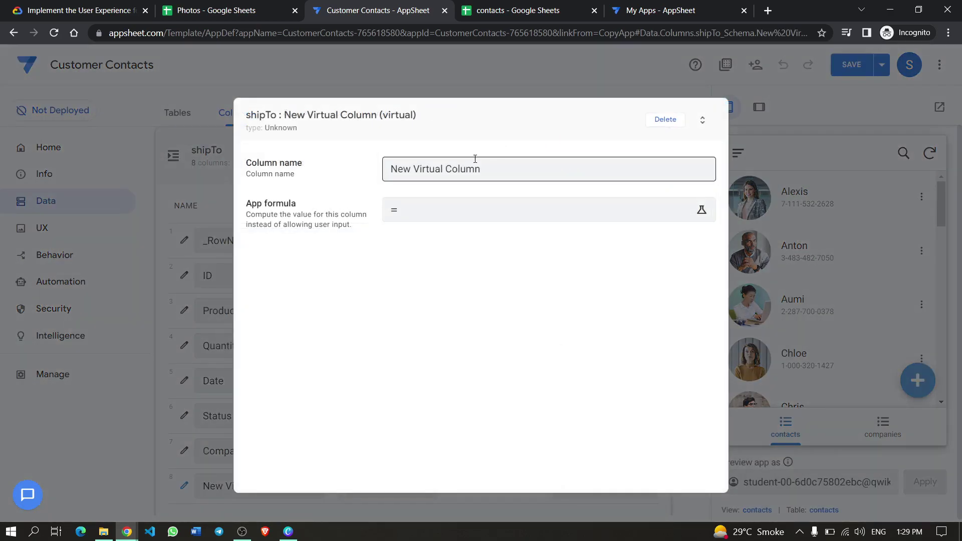
{"action": "left_click", "coordinate": [487, 215]}
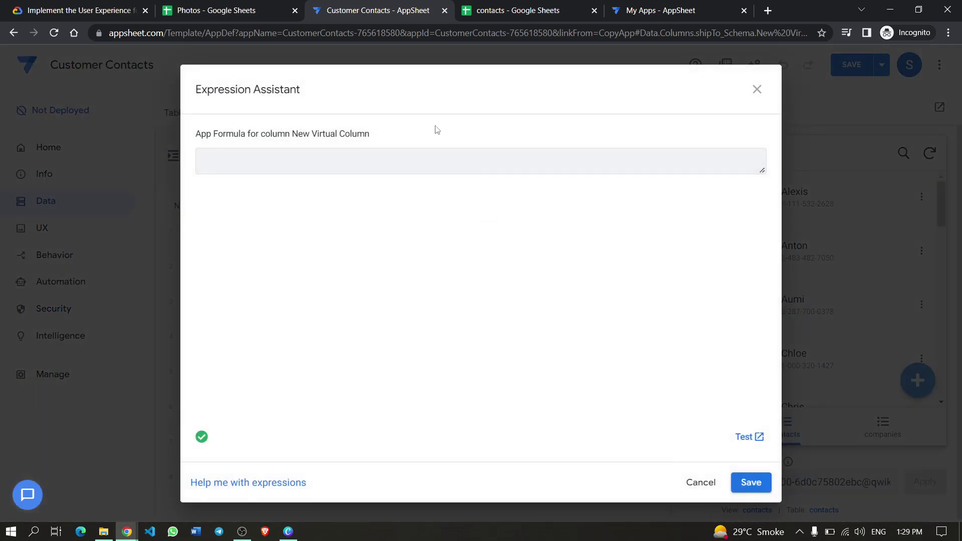
{"action": "left_click", "coordinate": [55, 11]}
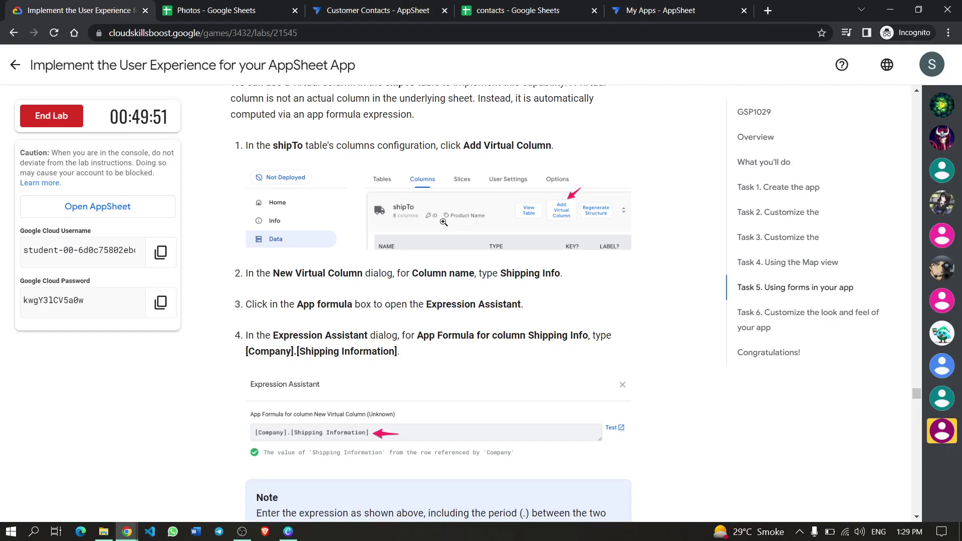
{"action": "scroll", "coordinate": [367, 258], "scroll_direction": "down", "scroll_amount": 3}
{"action": "left_click_drag", "start_coordinate": [397, 286], "coordinate": [246, 289]}
{"action": "key", "text": "ctrl+c"}
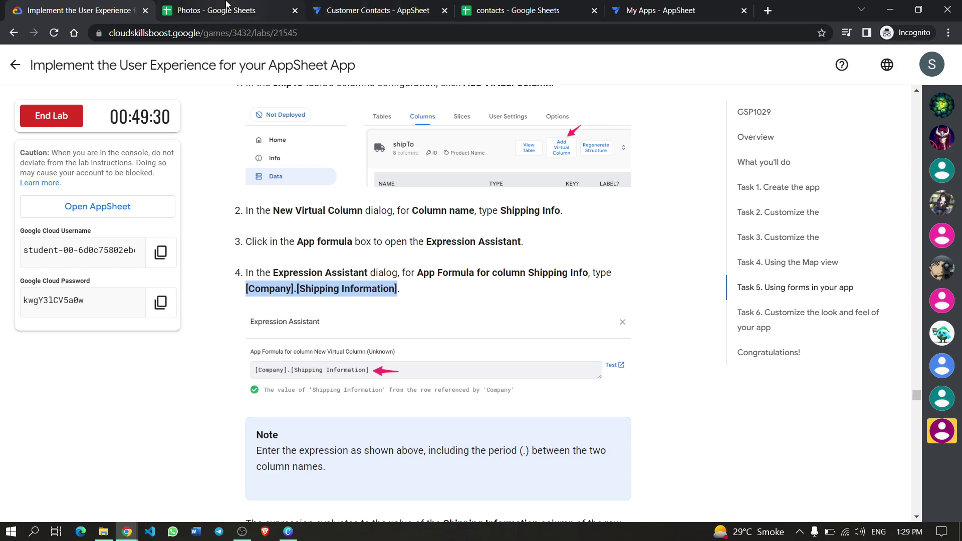
{"action": "left_click", "coordinate": [369, 9]}
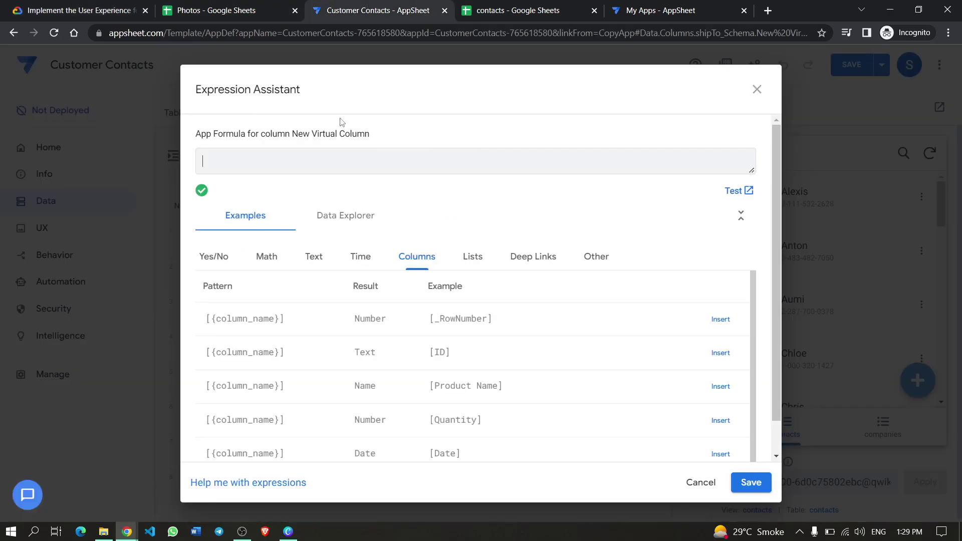
{"action": "left_click", "coordinate": [756, 91]}
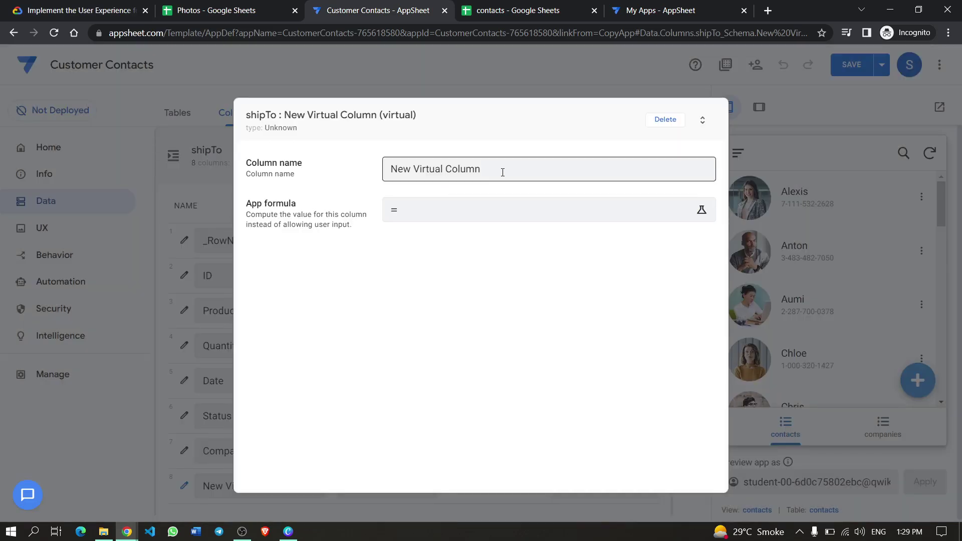
Rename the new virtual column of the shipTo table as Shipping Info, copying the name from the lab's instructions.
{"action": "left_click_drag", "start_coordinate": [496, 170], "coordinate": [391, 165]}
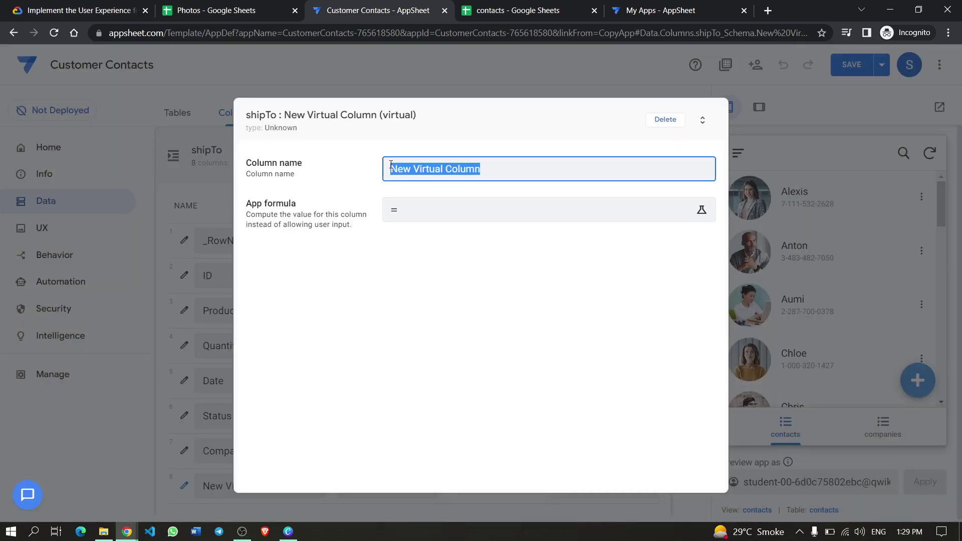
{"action": "key", "text": "BackSpace"}
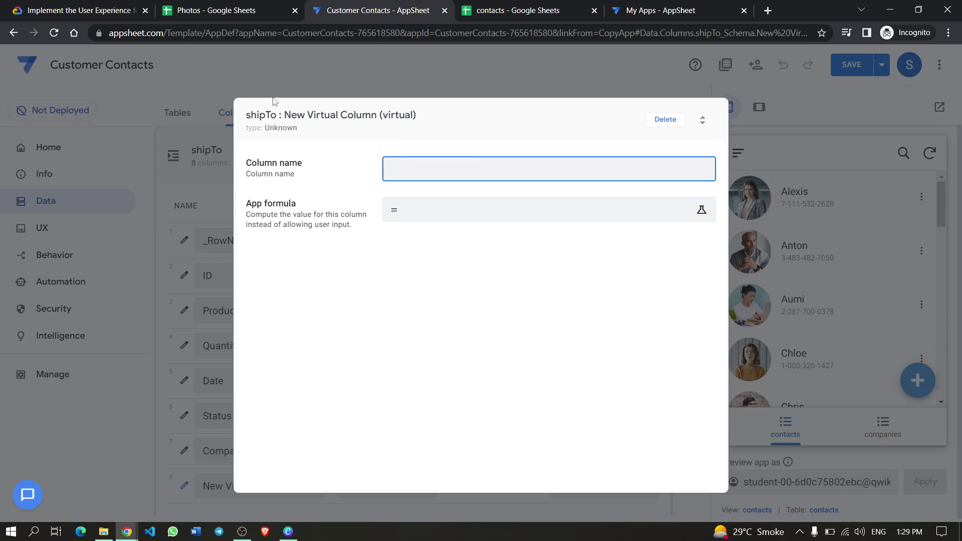
{"action": "left_click", "coordinate": [125, 13]}
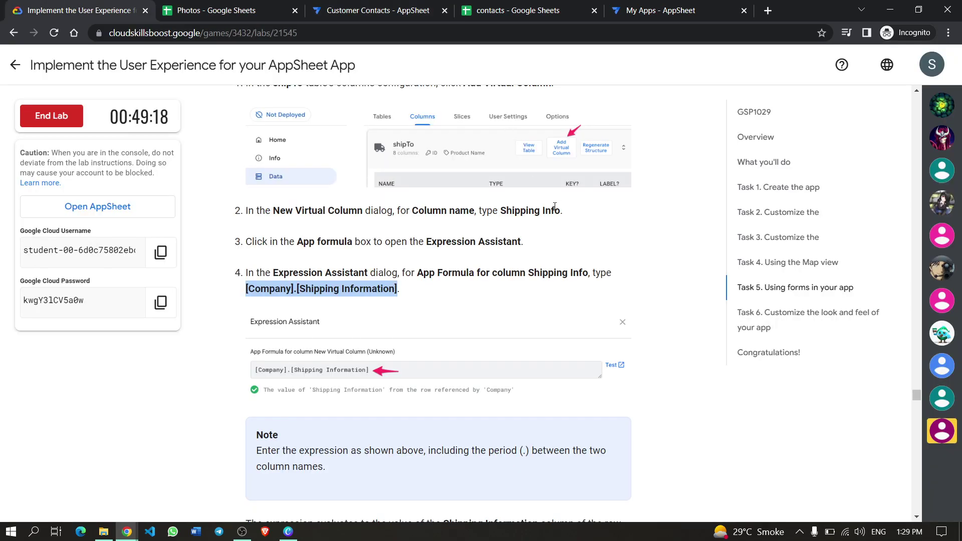
{"action": "left_click_drag", "start_coordinate": [562, 211], "coordinate": [501, 210]}
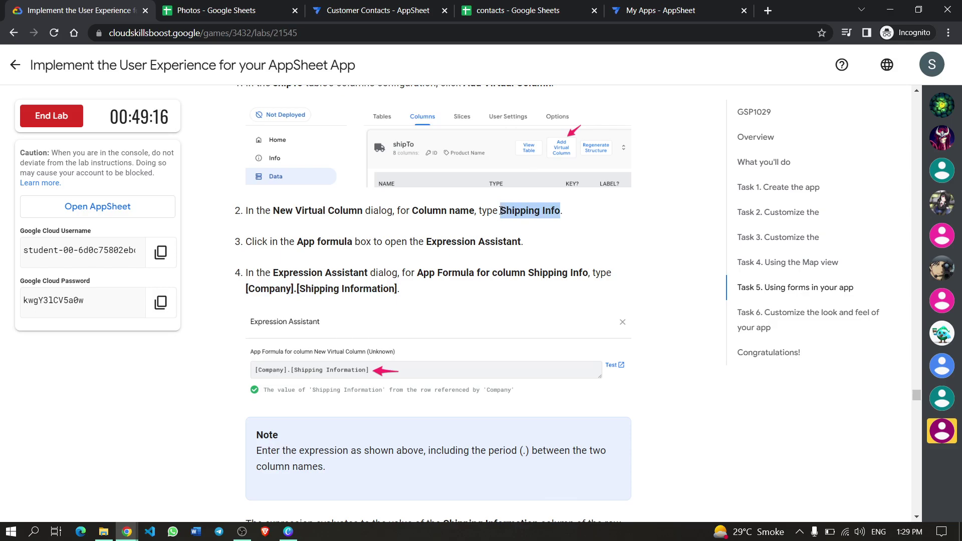
{"action": "left_click", "coordinate": [377, 10]}
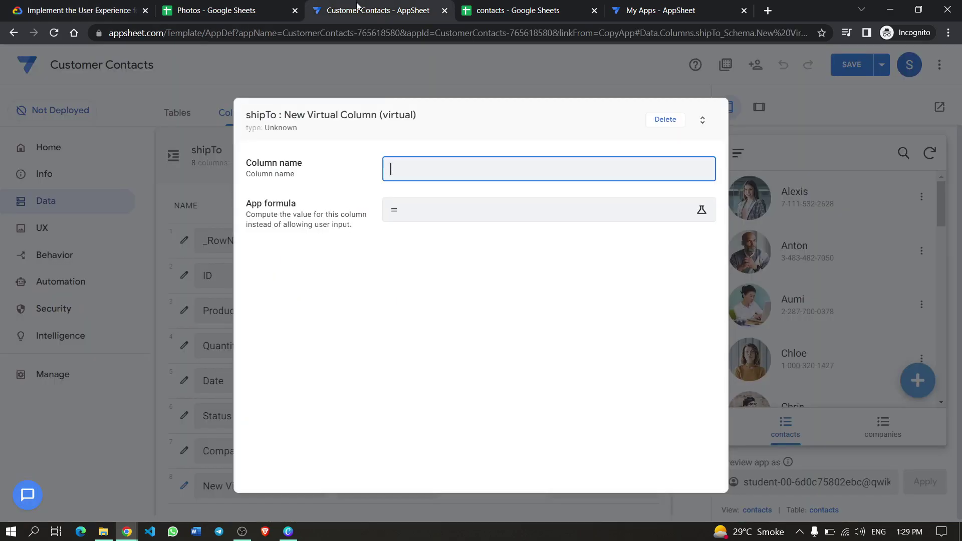
{"action": "left_click_drag", "start_coordinate": [481, 168], "coordinate": [385, 167]}
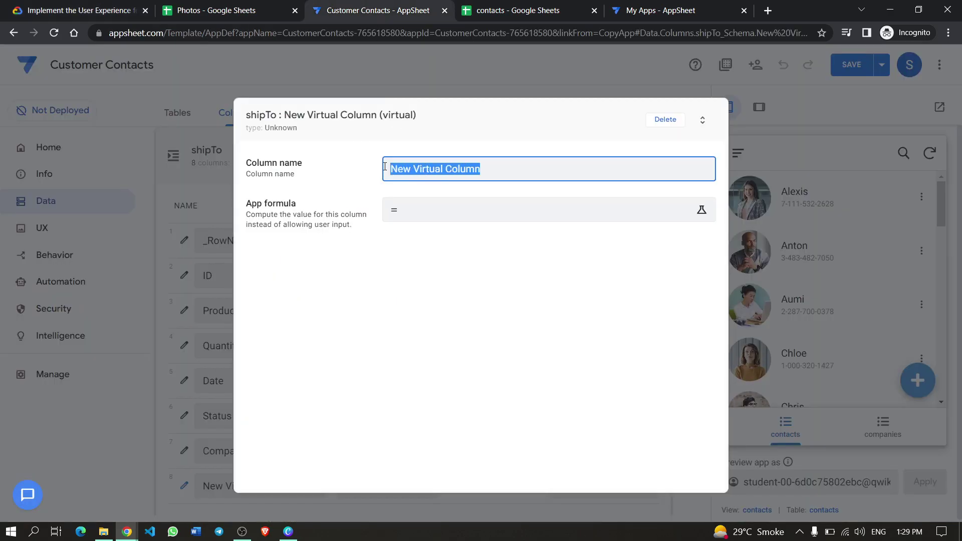
{"action": "type", "text": "Shipping Info"}
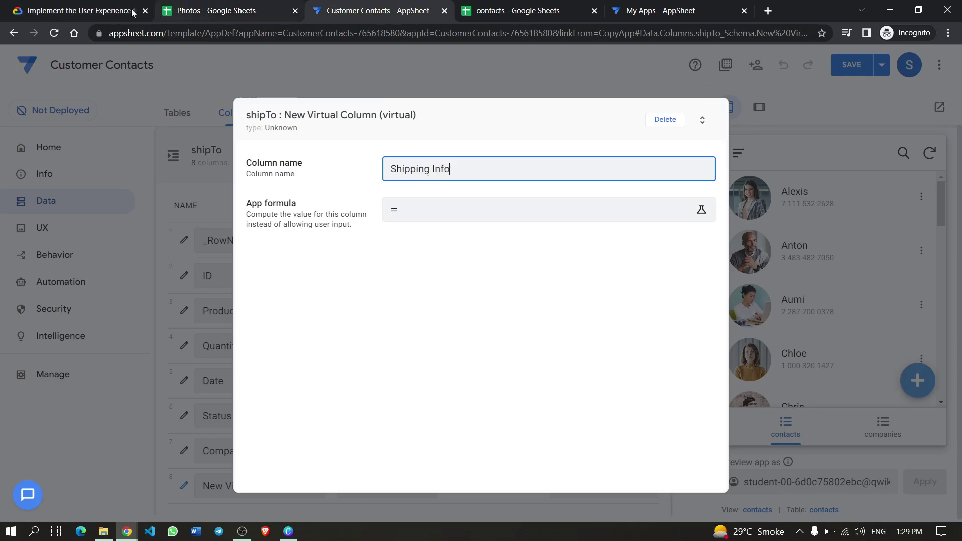
Copy [Company].[Shipping Information] from the lab's instructions and save it as the app formula of the Shipping Info column.
{"action": "left_click", "coordinate": [75, 10]}
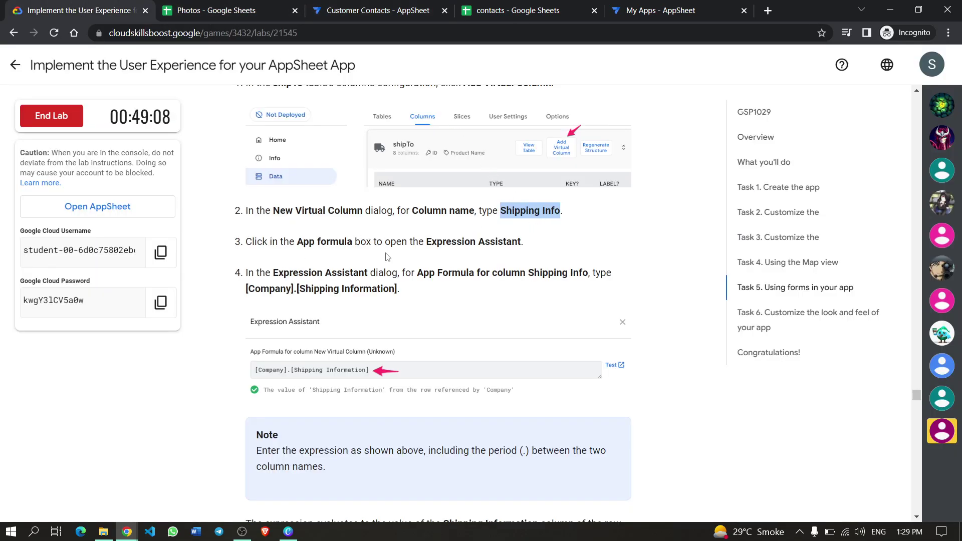
{"action": "scroll", "coordinate": [304, 245], "scroll_direction": "down", "scroll_amount": 1}
{"action": "left_click_drag", "start_coordinate": [399, 226], "coordinate": [253, 224]}
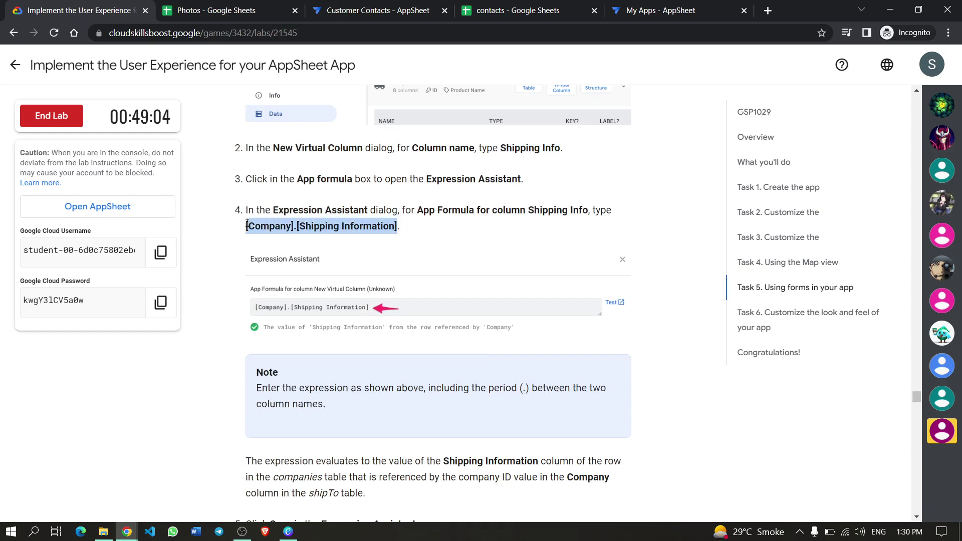
{"action": "left_click", "coordinate": [401, 10]}
{"action": "left_click", "coordinate": [524, 210]}
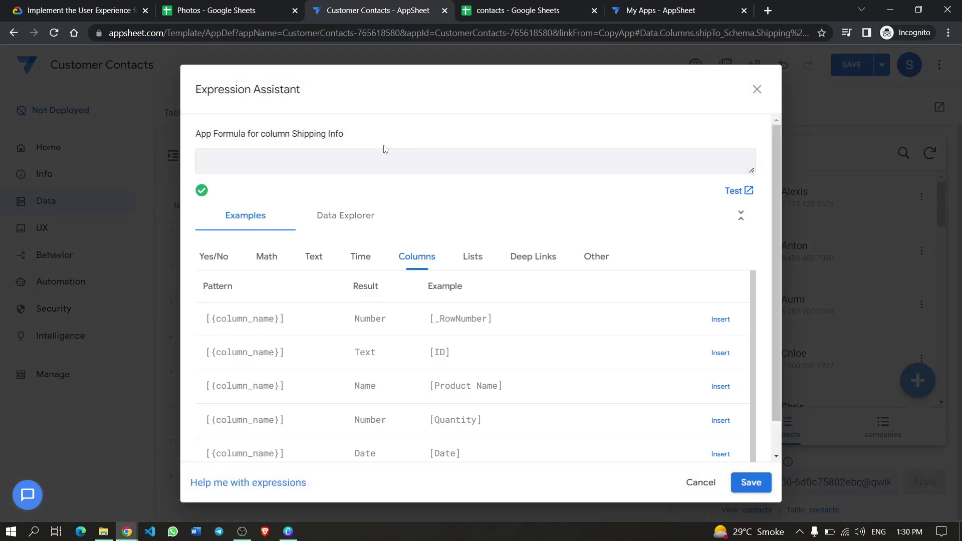
{"action": "key", "text": "ctrl+v"}
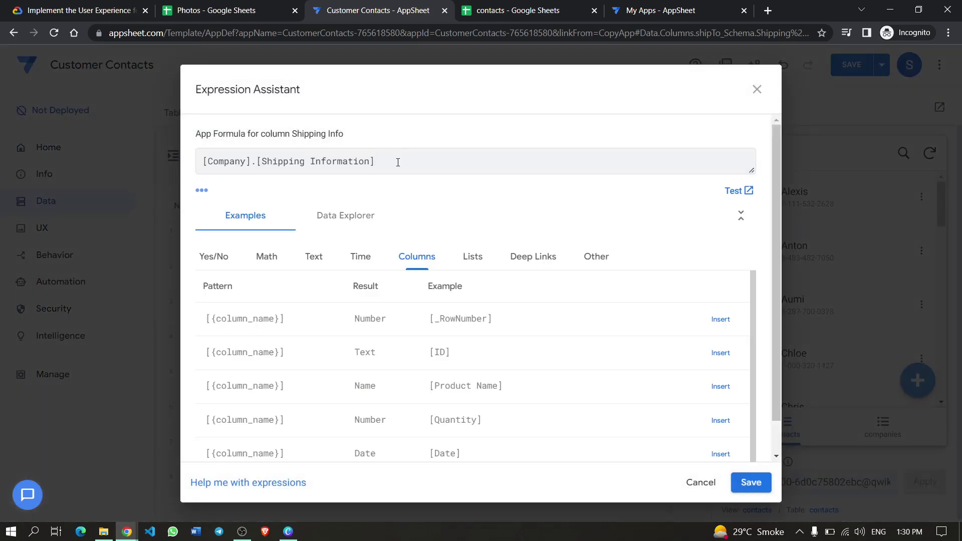
{"action": "left_click", "coordinate": [754, 484]}
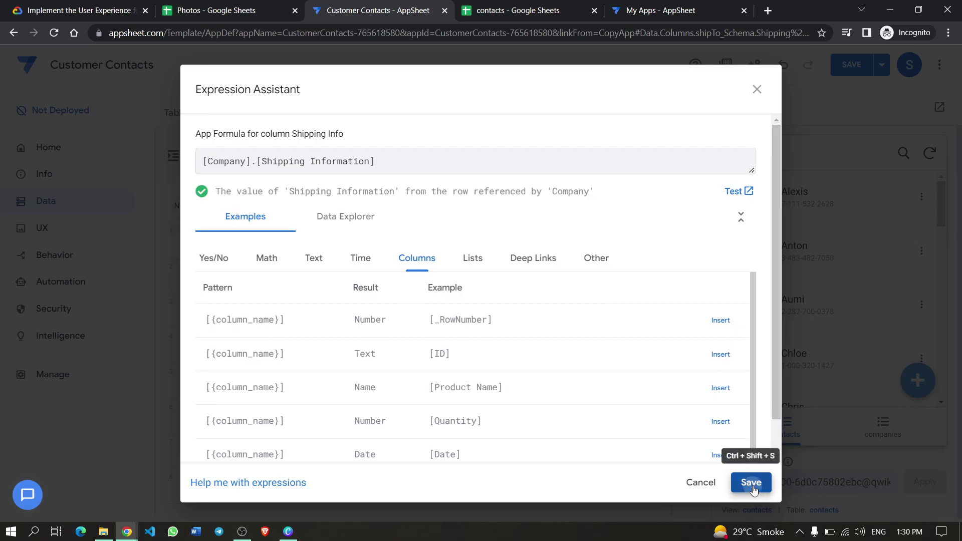
Read the lab's remaining virtual column instructions and the start of the section on creating the shipTo form view.
{"action": "left_click", "coordinate": [81, 10]}
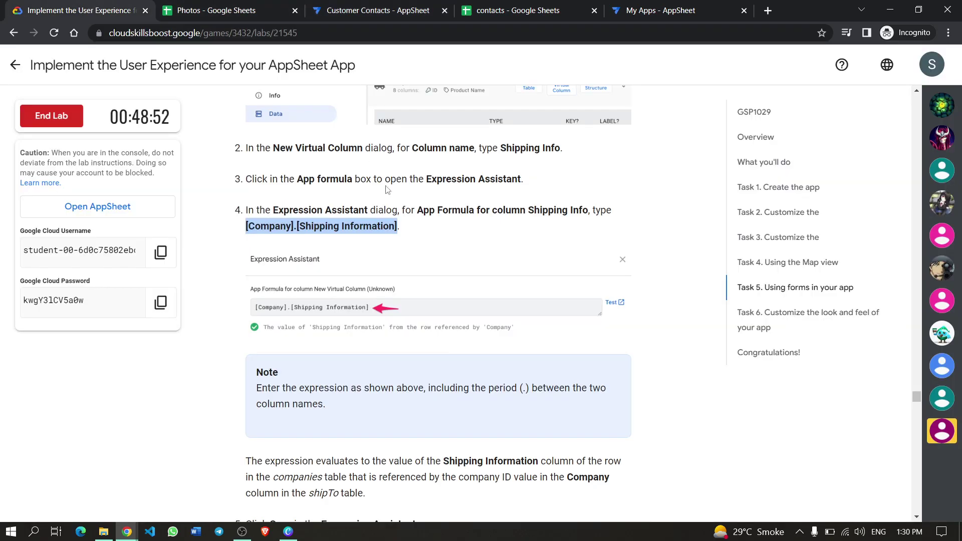
{"action": "scroll", "coordinate": [464, 250], "scroll_direction": "down", "scroll_amount": 3}
{"action": "scroll", "coordinate": [464, 251], "scroll_direction": "up", "scroll_amount": 1}
{"action": "scroll", "coordinate": [465, 201], "scroll_direction": "down", "scroll_amount": 3}
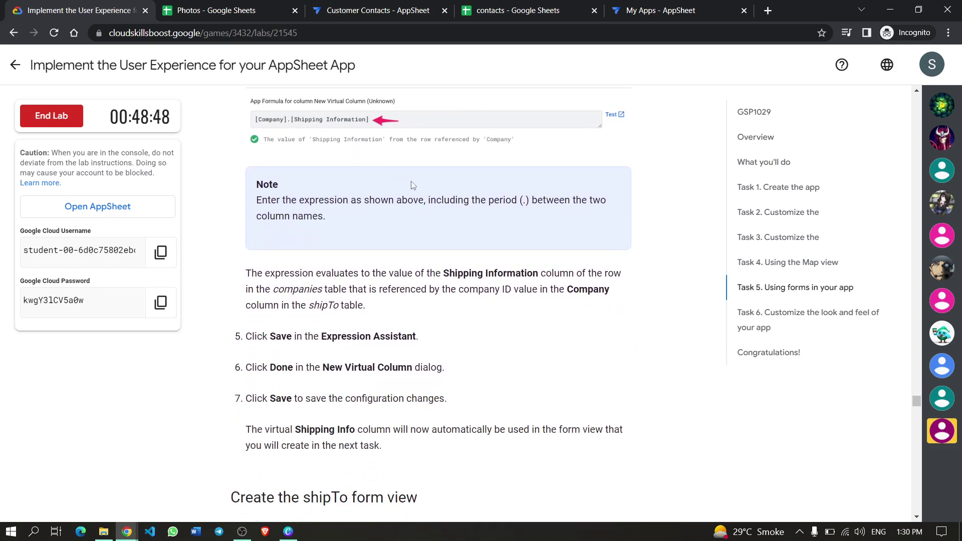
{"action": "scroll", "coordinate": [412, 185], "scroll_direction": "down", "scroll_amount": 1}
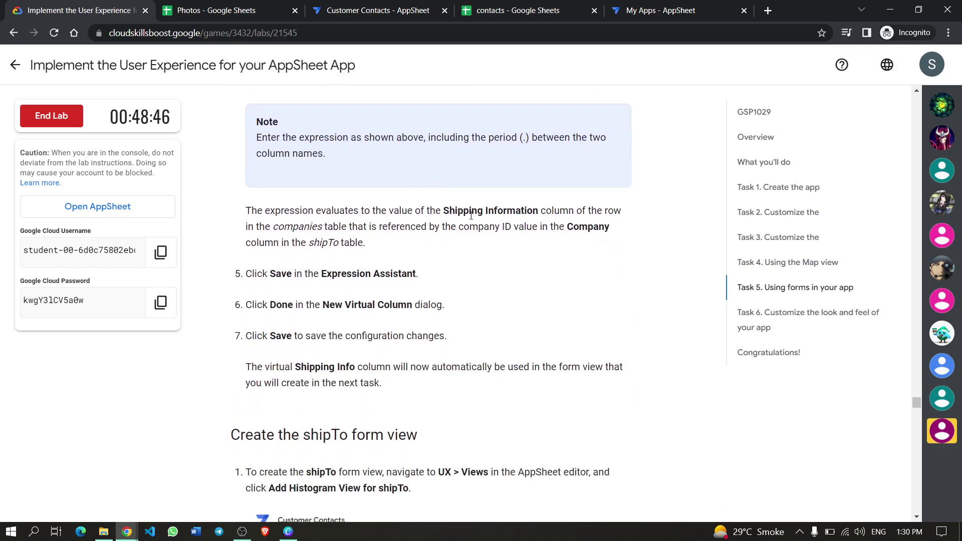
{"action": "scroll", "coordinate": [489, 224], "scroll_direction": "up", "scroll_amount": 3}
{"action": "scroll", "coordinate": [490, 219], "scroll_direction": "down", "scroll_amount": 4}
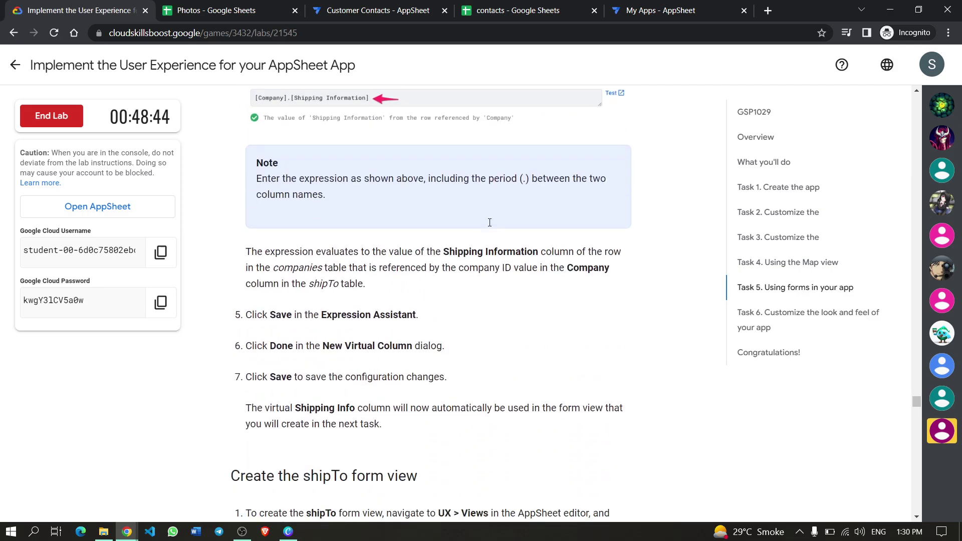
{"action": "scroll", "coordinate": [407, 185], "scroll_direction": "up", "scroll_amount": 4}
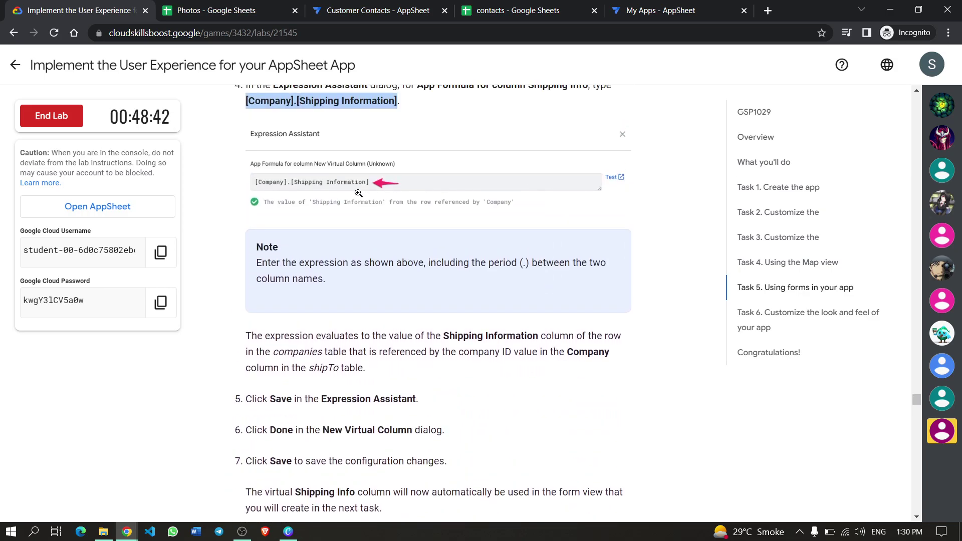
{"action": "scroll", "coordinate": [375, 198], "scroll_direction": "down", "scroll_amount": 2}
{"action": "scroll", "coordinate": [400, 199], "scroll_direction": "down", "scroll_amount": 2}
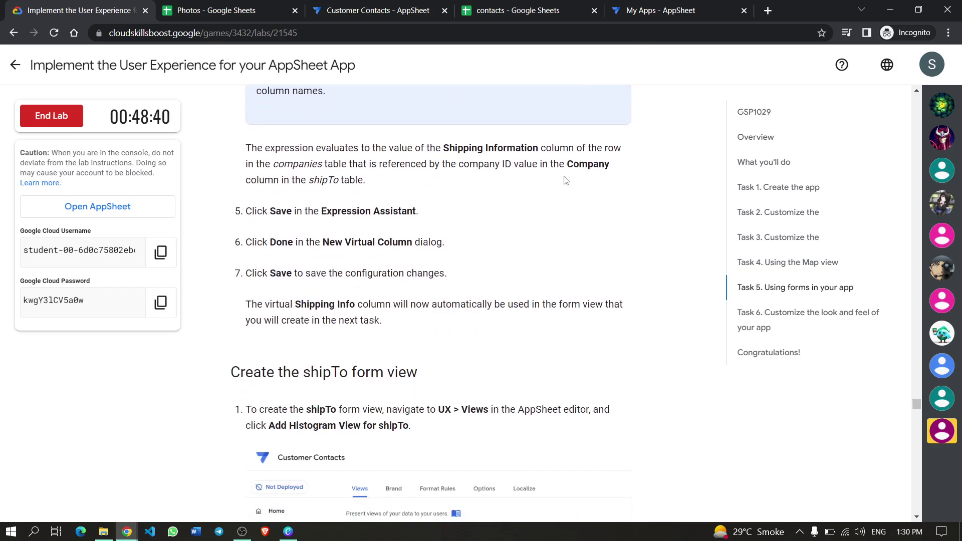
{"action": "scroll", "coordinate": [376, 144], "scroll_direction": "down", "scroll_amount": 1}
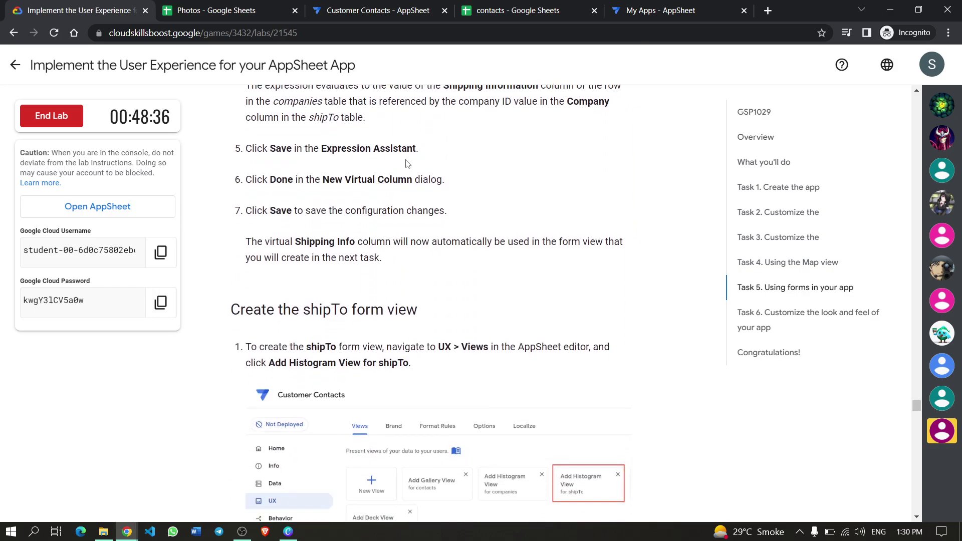
{"action": "scroll", "coordinate": [394, 164], "scroll_direction": "down", "scroll_amount": 1}
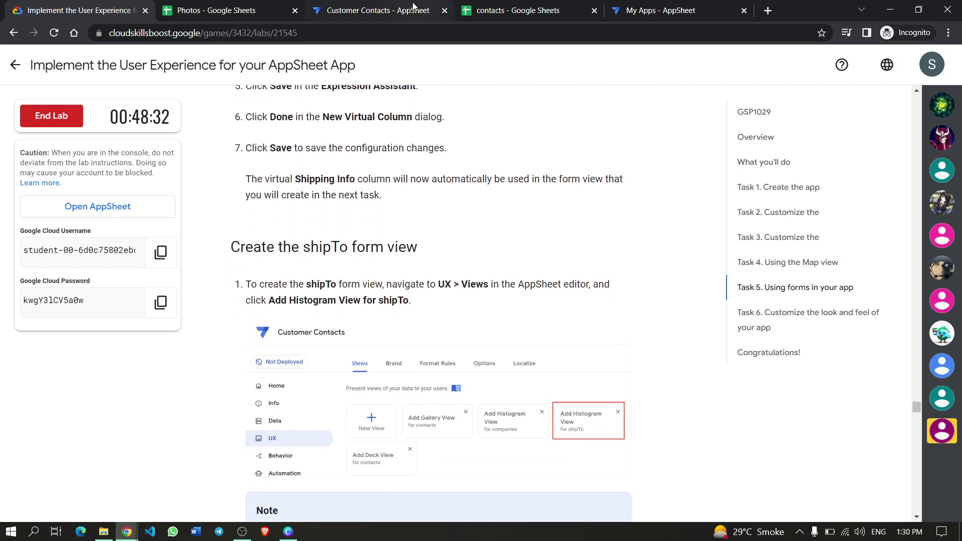
Finish editing the Shipping Info virtual column and save the app's changes.
{"action": "left_click", "coordinate": [385, 13]}
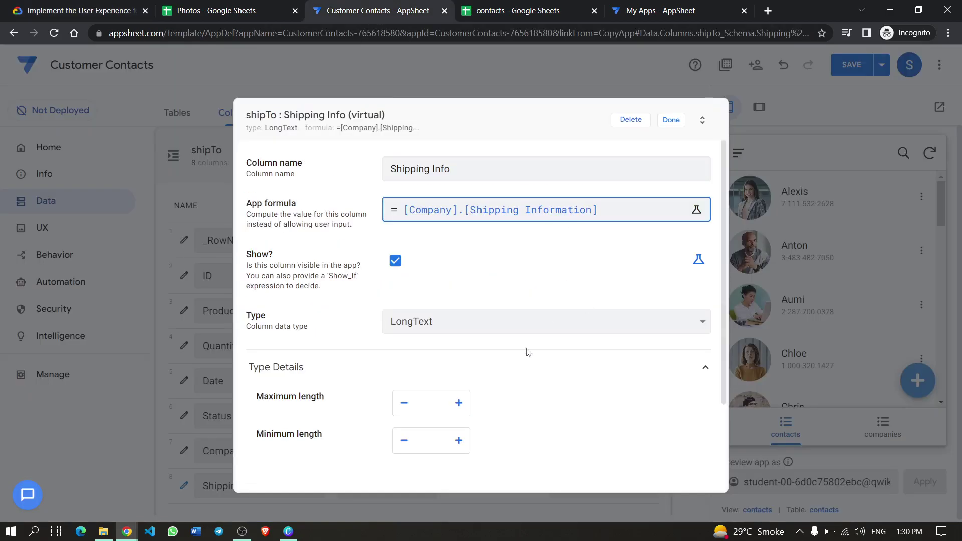
{"action": "left_click", "coordinate": [672, 121]}
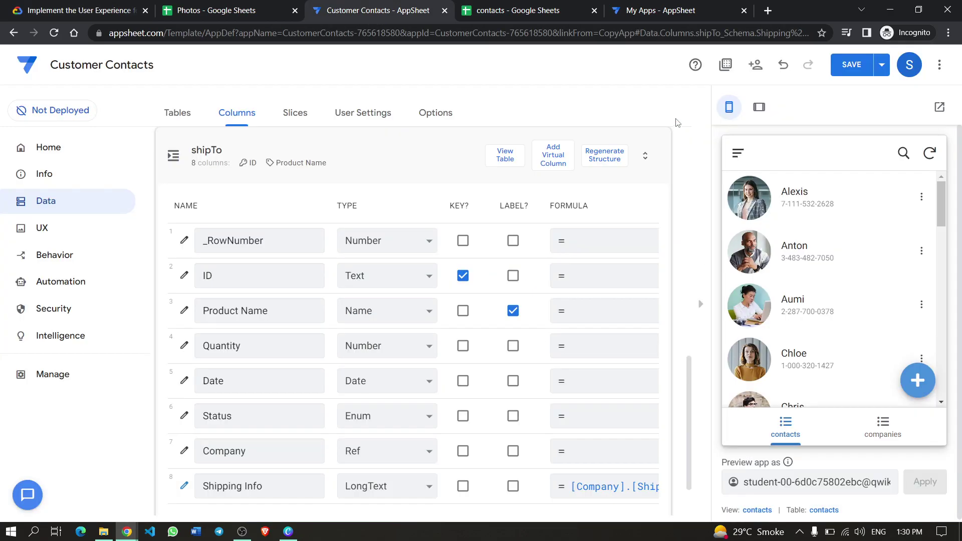
{"action": "left_click", "coordinate": [853, 65]}
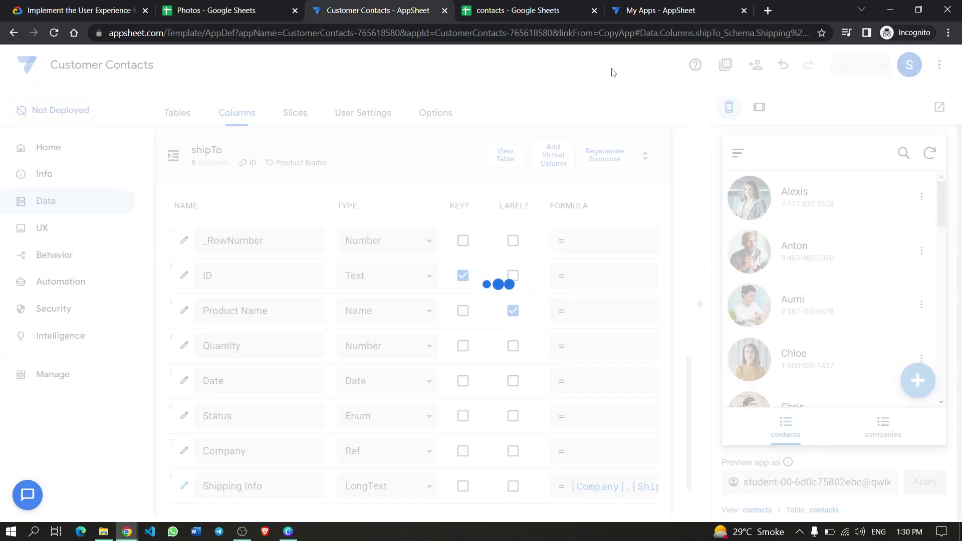
Read the lab's first steps for creating the shipTo form view and open the app's UX views.
{"action": "left_click", "coordinate": [70, 6]}
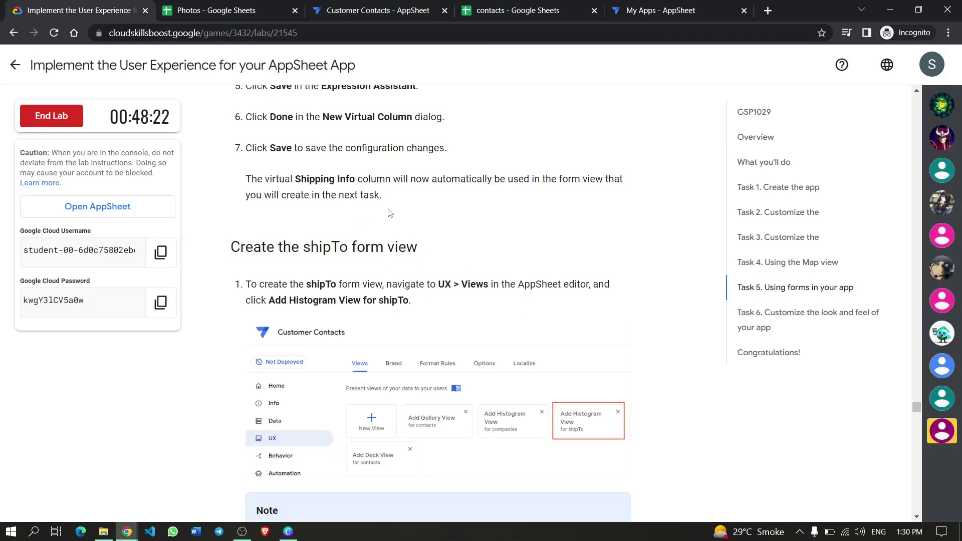
{"action": "scroll", "coordinate": [391, 211], "scroll_direction": "down", "scroll_amount": 3}
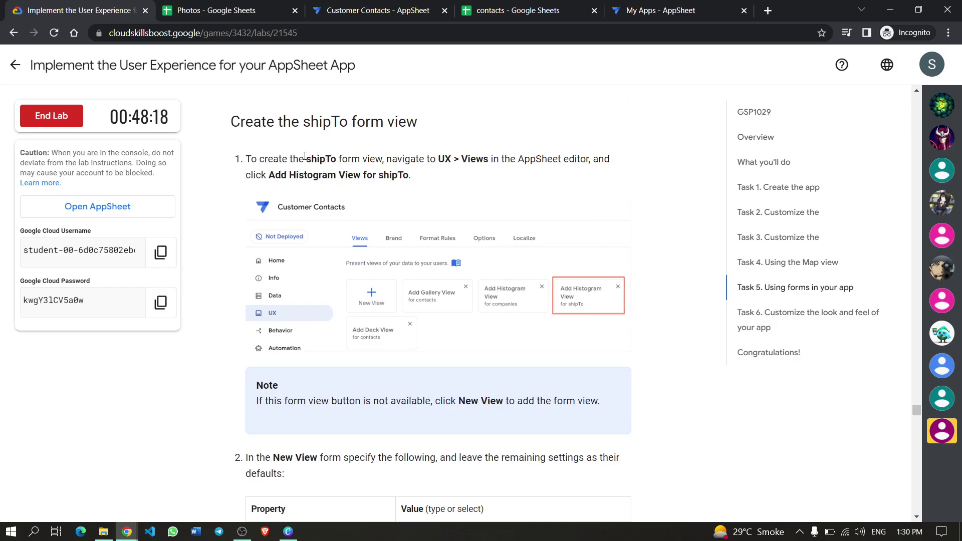
{"action": "scroll", "coordinate": [360, 160], "scroll_direction": "down", "scroll_amount": 1}
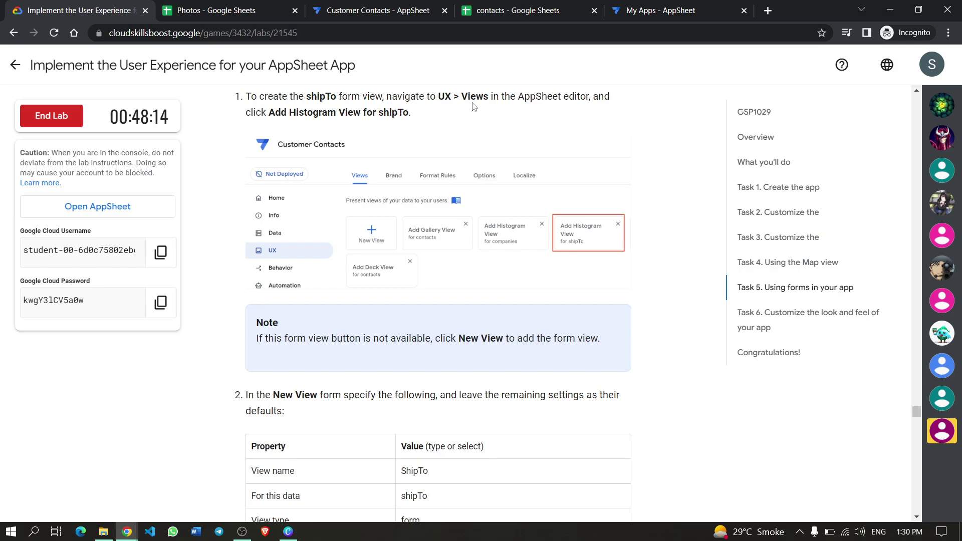
{"action": "left_click", "coordinate": [384, 12]}
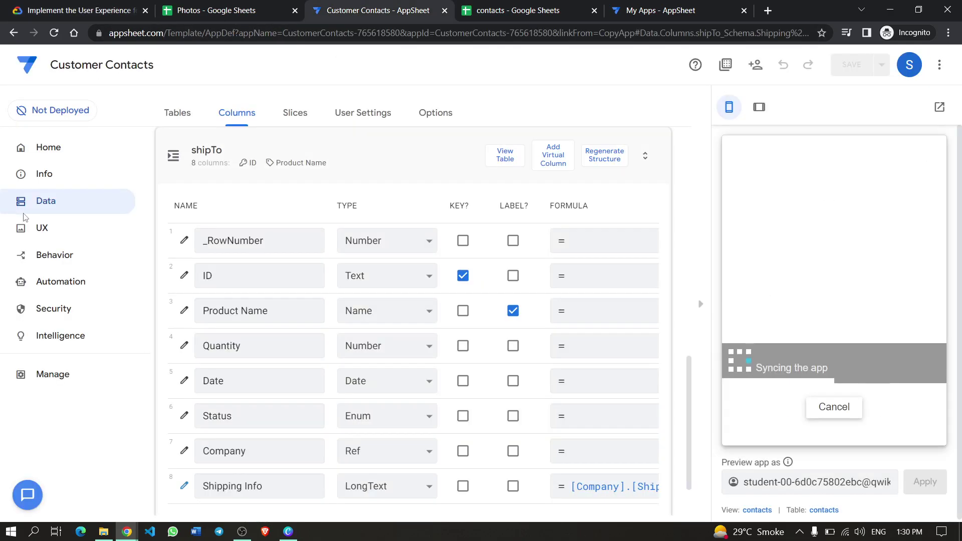
{"action": "left_click", "coordinate": [44, 228]}
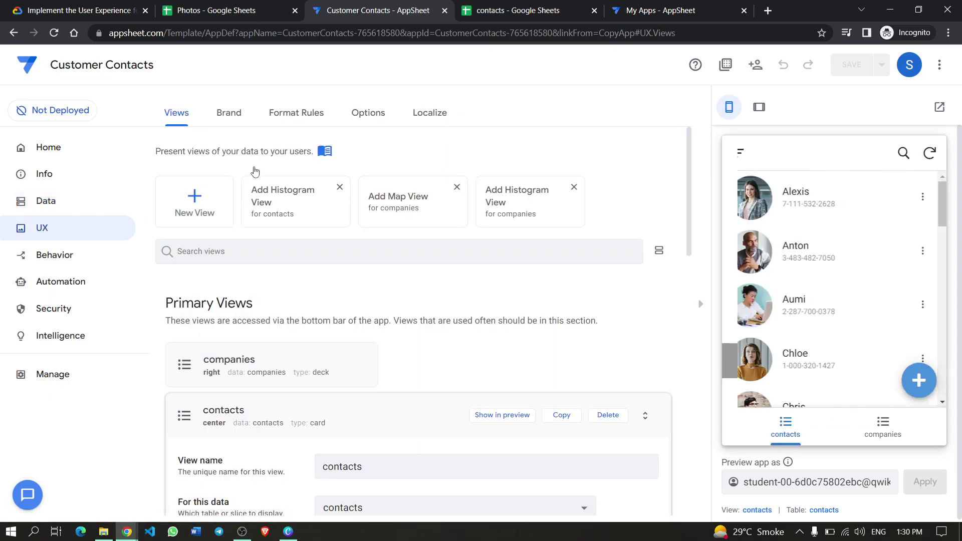
Check the lab's illustration of the suggested views and add the suggested histogram view for companies.
{"action": "left_click", "coordinate": [62, 10]}
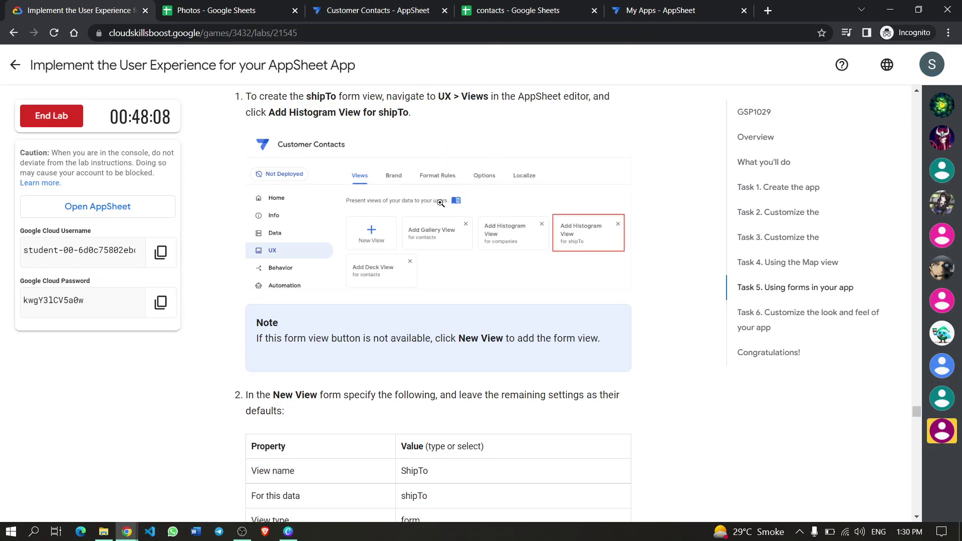
{"action": "left_click", "coordinate": [379, 10]}
{"action": "left_click", "coordinate": [524, 211]}
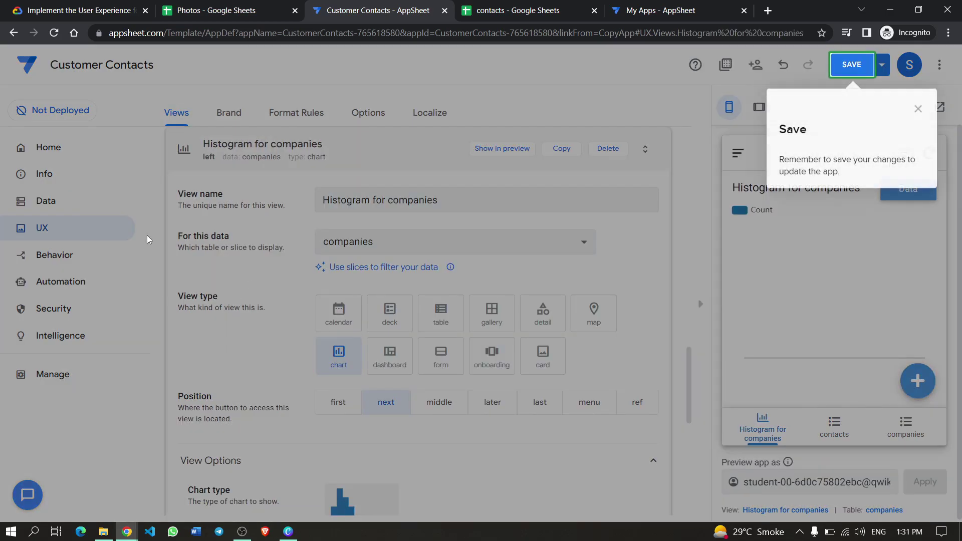
Dismiss the save reminder and set the new histogram view's data source to the shipTo table.
{"action": "left_click", "coordinate": [918, 111]}
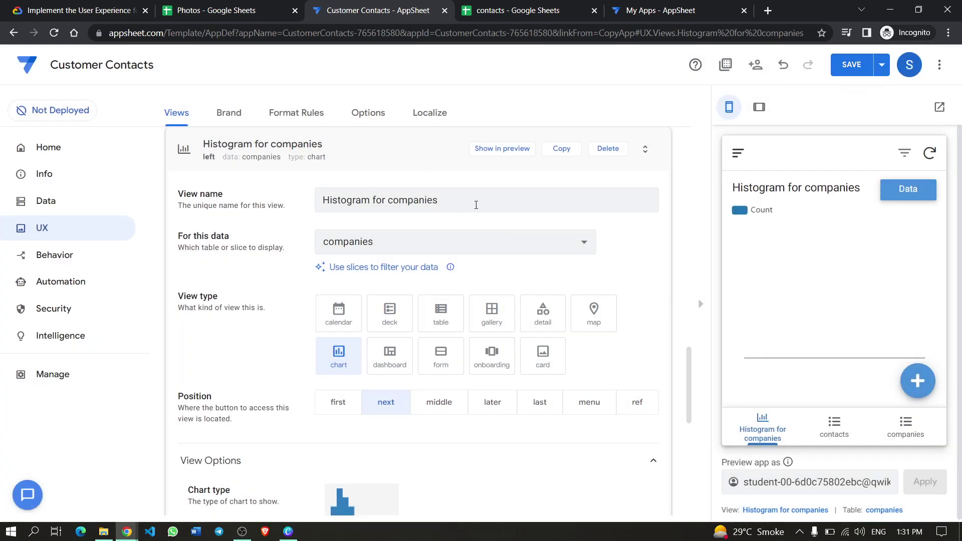
{"action": "left_click", "coordinate": [359, 212]}
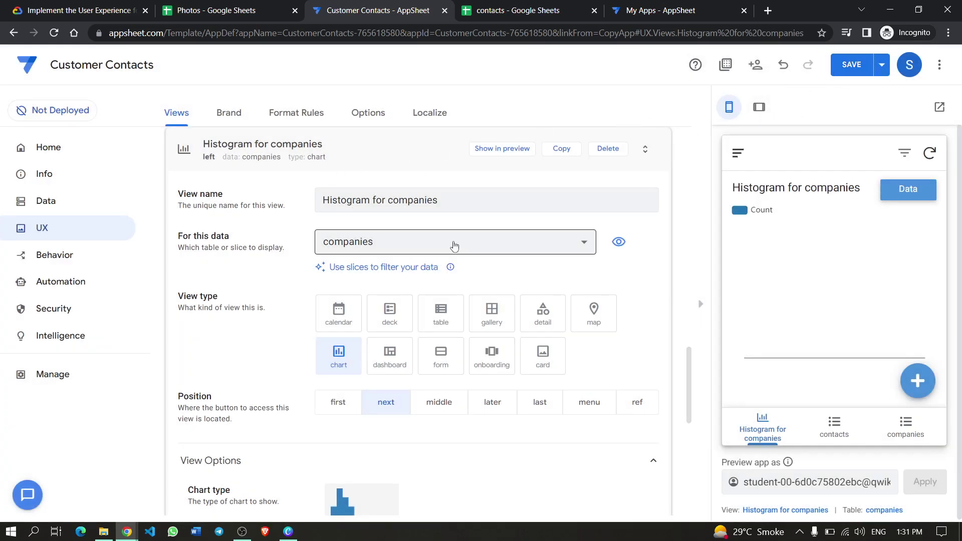
{"action": "left_click", "coordinate": [527, 245]}
{"action": "left_click", "coordinate": [526, 246]}
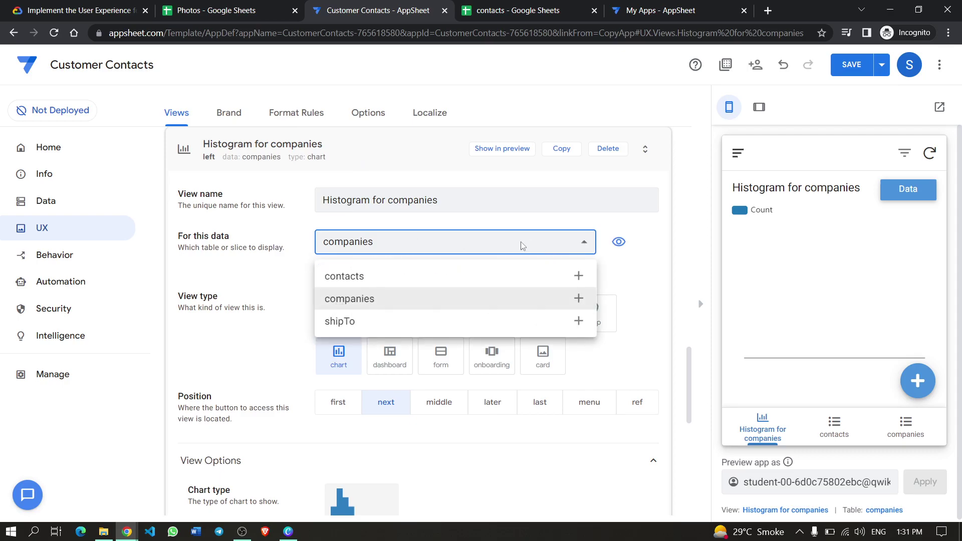
{"action": "left_click", "coordinate": [341, 318]}
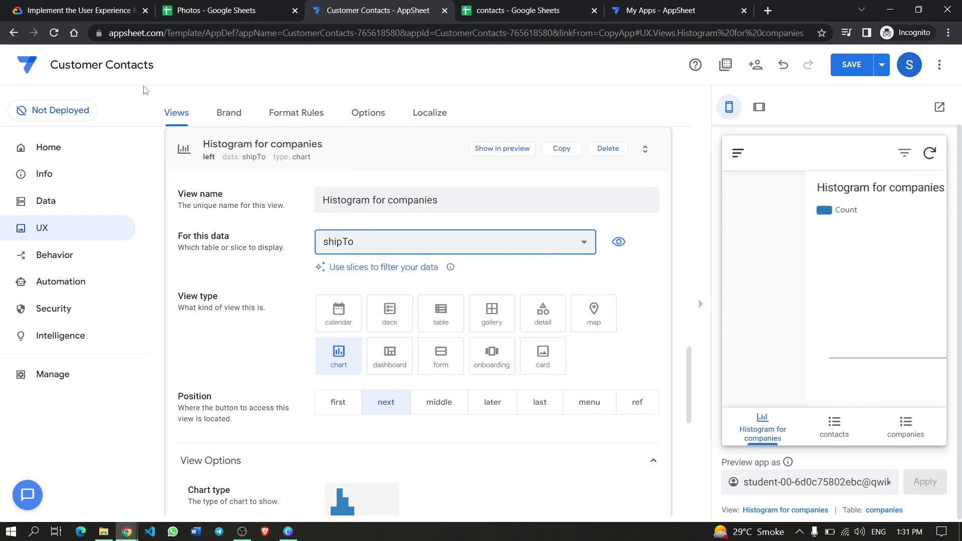
Check the lab's settings for the shipTo form view and rename the new view ShipTo.
{"action": "left_click", "coordinate": [76, 10]}
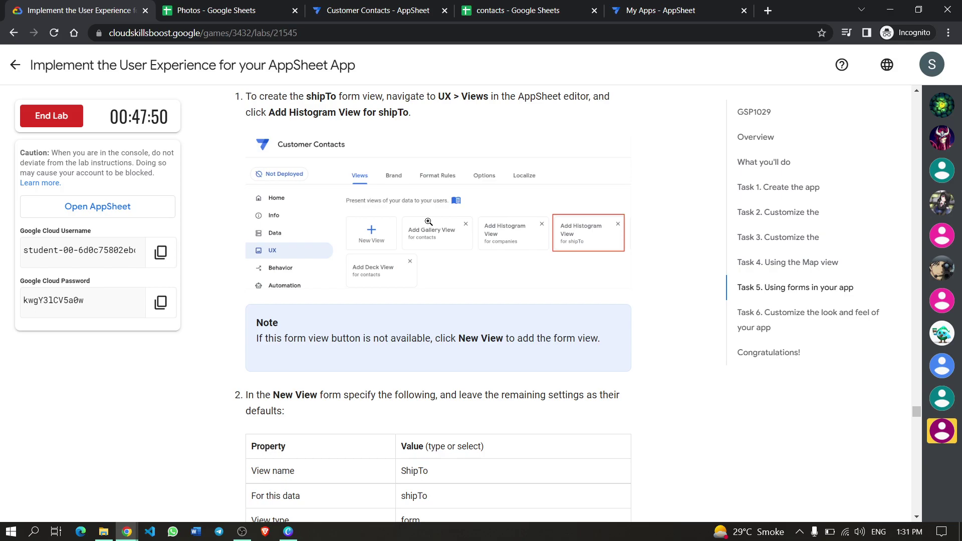
{"action": "scroll", "coordinate": [429, 222], "scroll_direction": "down", "scroll_amount": 5}
{"action": "scroll", "coordinate": [428, 225], "scroll_direction": "up", "scroll_amount": 5}
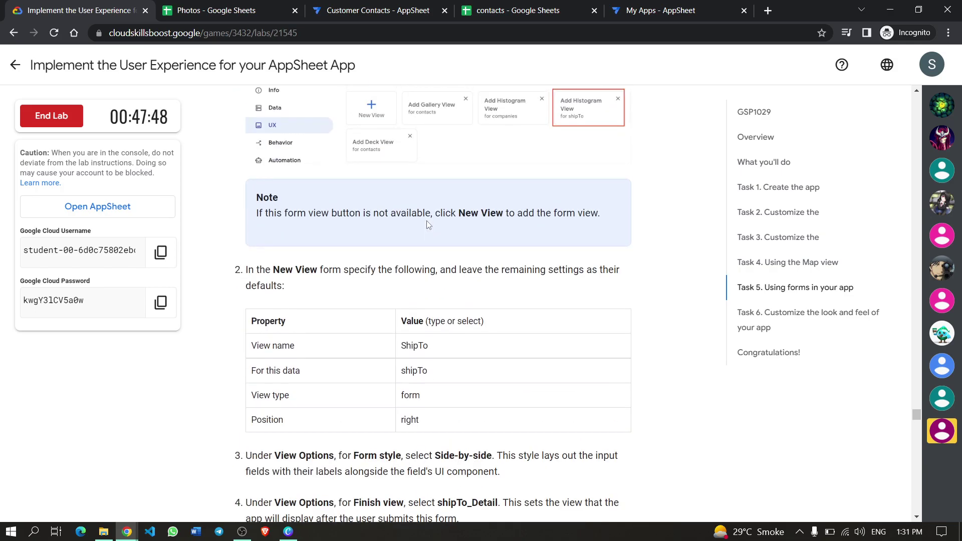
{"action": "scroll", "coordinate": [520, 252], "scroll_direction": "down", "scroll_amount": 3}
{"action": "scroll", "coordinate": [454, 257], "scroll_direction": "down", "scroll_amount": 1}
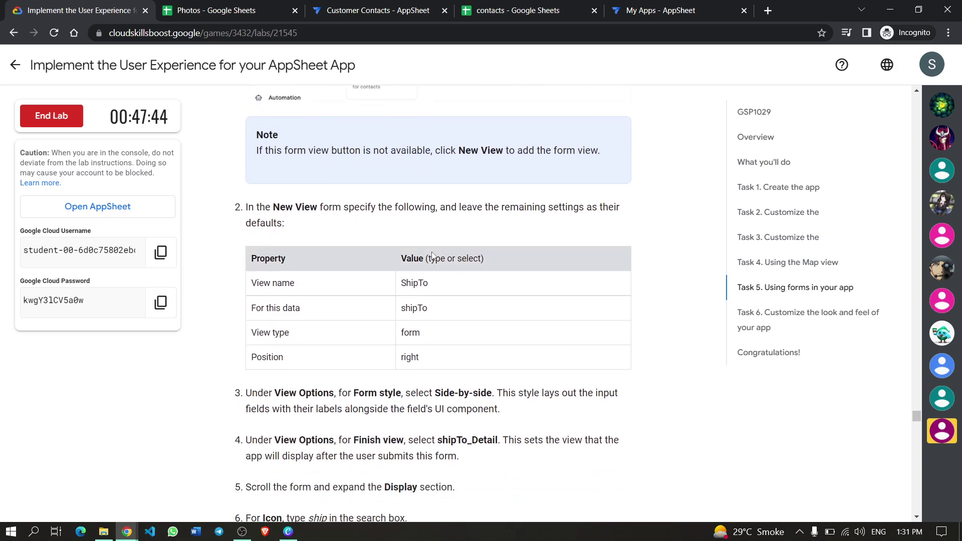
{"action": "scroll", "coordinate": [374, 234], "scroll_direction": "down", "scroll_amount": 1}
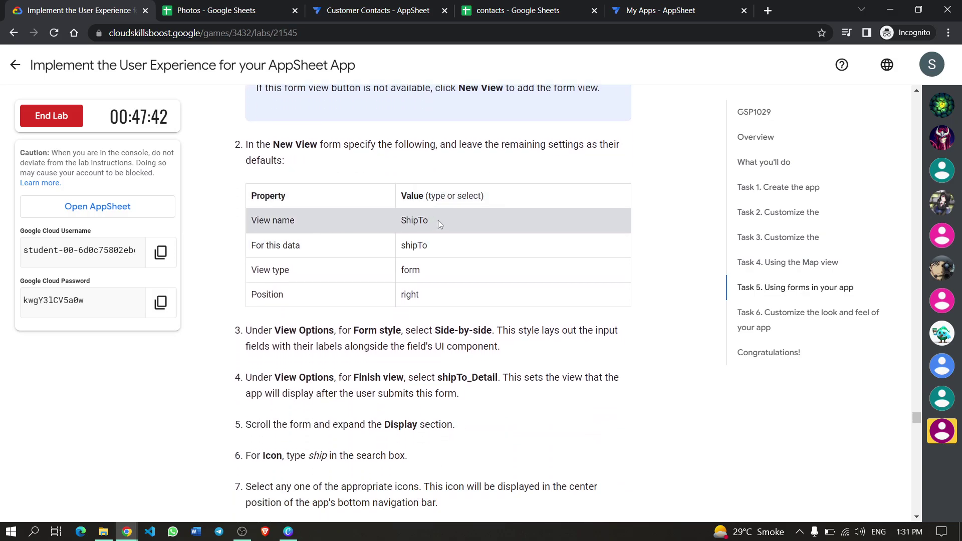
{"action": "left_click", "coordinate": [356, 11]}
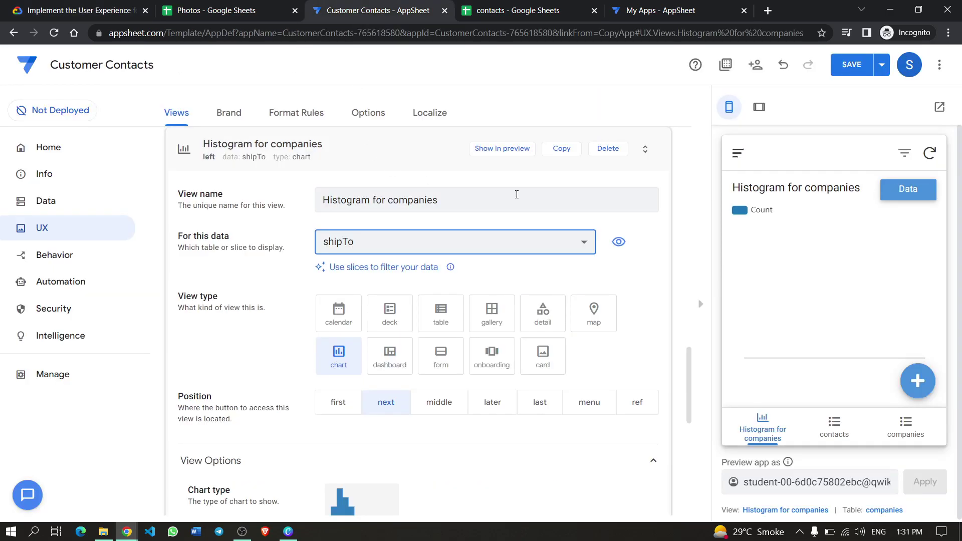
{"action": "left_click", "coordinate": [474, 204]}
{"action": "left_click_drag", "start_coordinate": [475, 205], "coordinate": [328, 196]}
{"action": "key", "text": "BackSpace"}
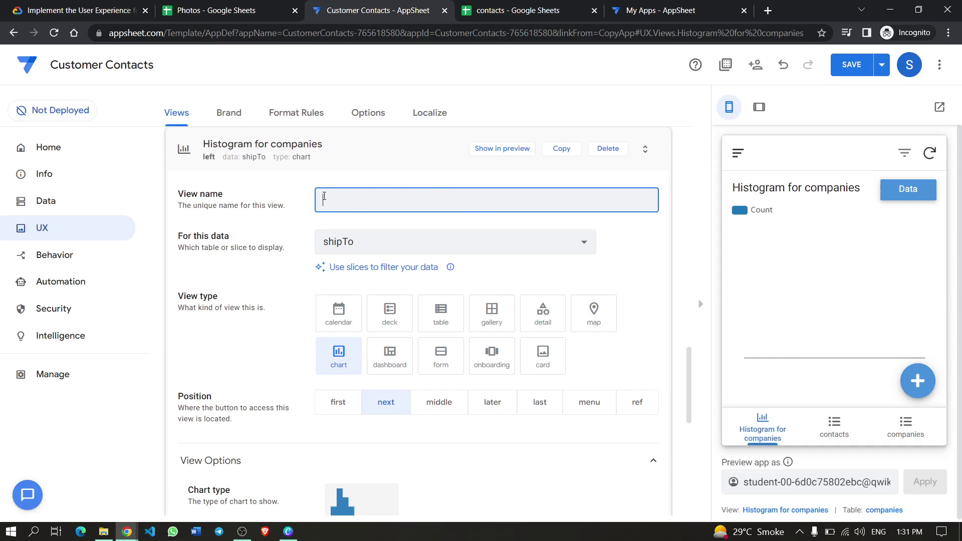
{"action": "left_click", "coordinate": [50, 10]}
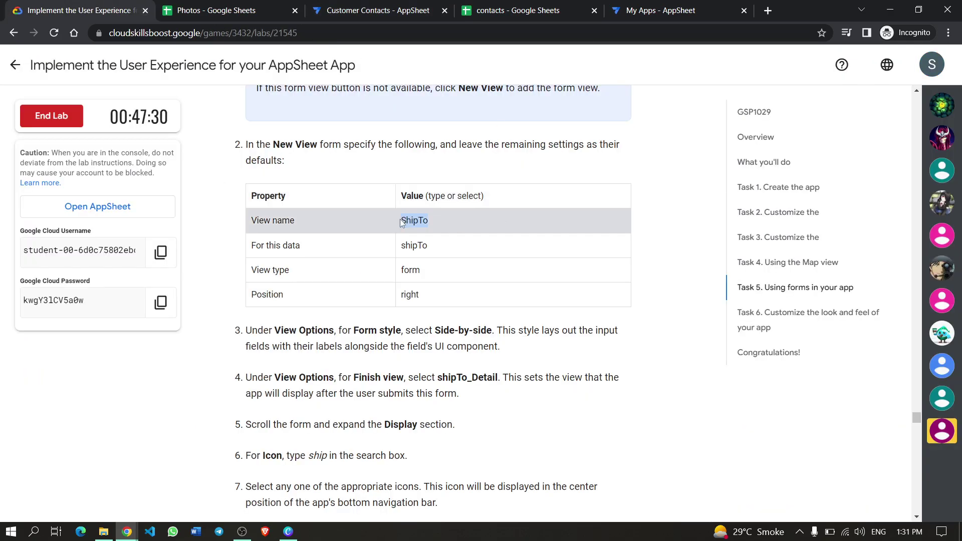
{"action": "left_click", "coordinate": [379, 10]}
{"action": "triple_click", "coordinate": [399, 200]}
{"action": "type", "text": "ShipTo"}
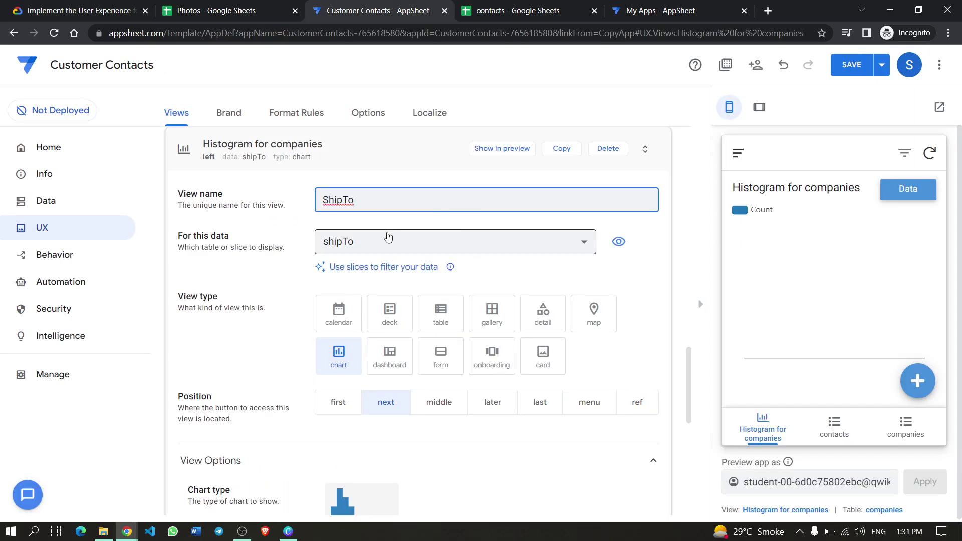
Change the ShipTo view's type to form.
{"action": "scroll", "coordinate": [295, 211], "scroll_direction": "down", "scroll_amount": 2}
{"action": "scroll", "coordinate": [351, 251], "scroll_direction": "up", "scroll_amount": 1}
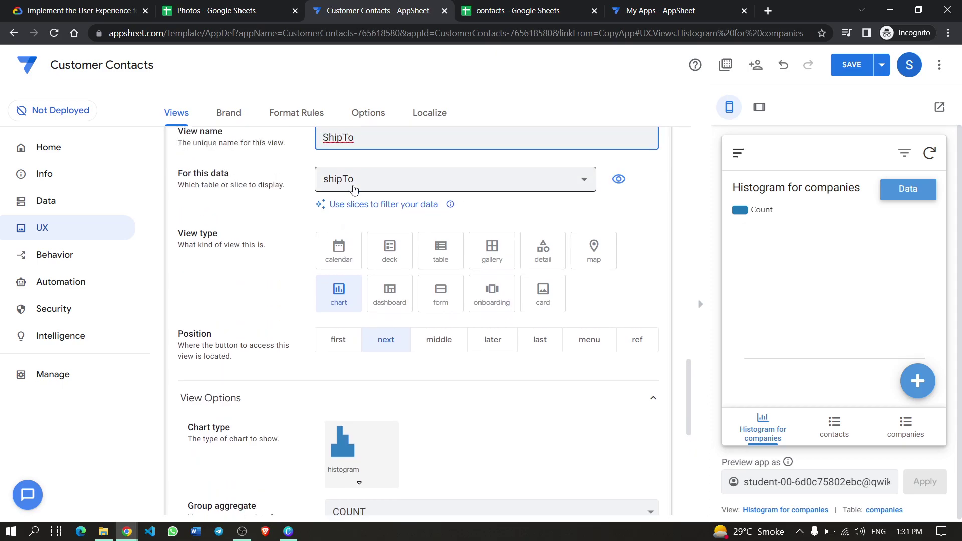
{"action": "left_click", "coordinate": [452, 293]}
{"action": "scroll", "coordinate": [444, 282], "scroll_direction": "down", "scroll_amount": 2}
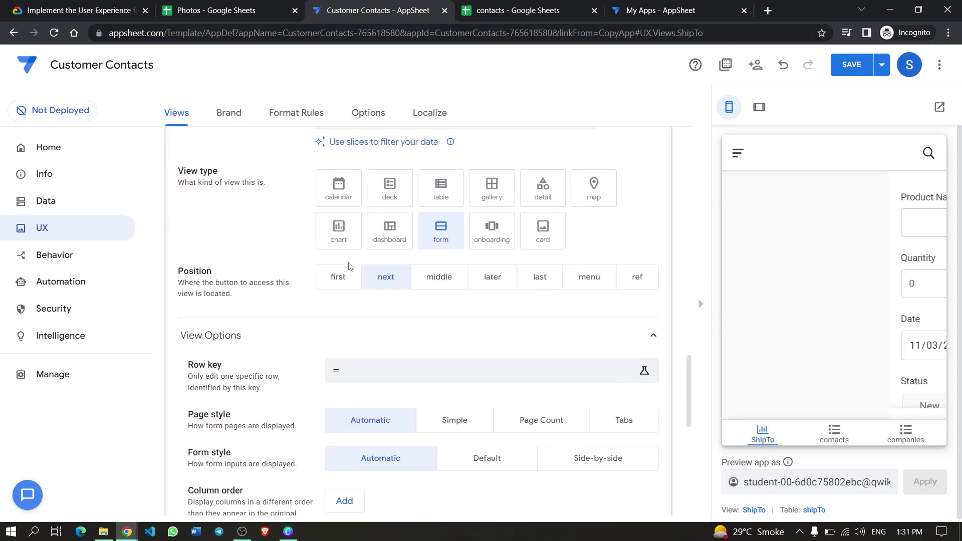
{"action": "scroll", "coordinate": [335, 242], "scroll_direction": "down", "scroll_amount": 4}
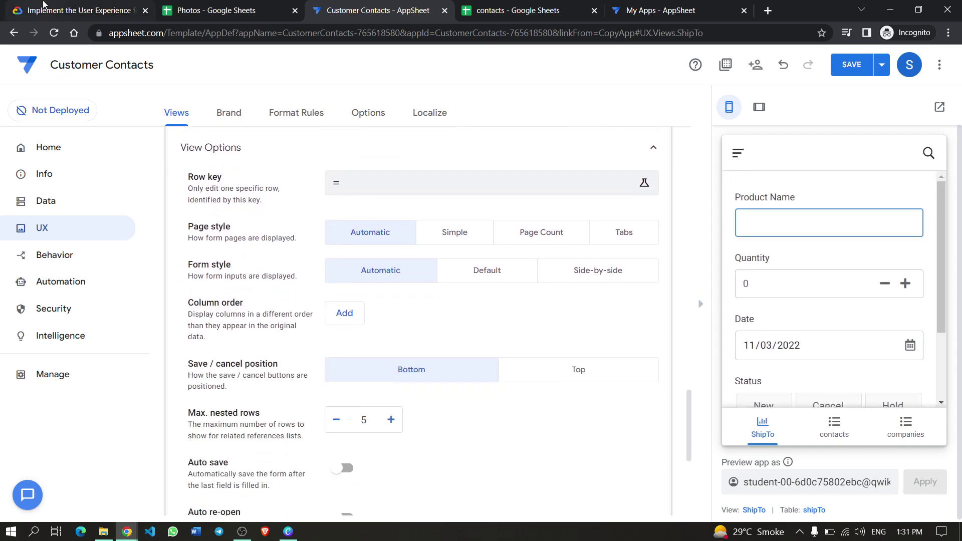
Check the lab's position setting and set the ShipTo view's position to later.
{"action": "left_click", "coordinate": [44, 6]}
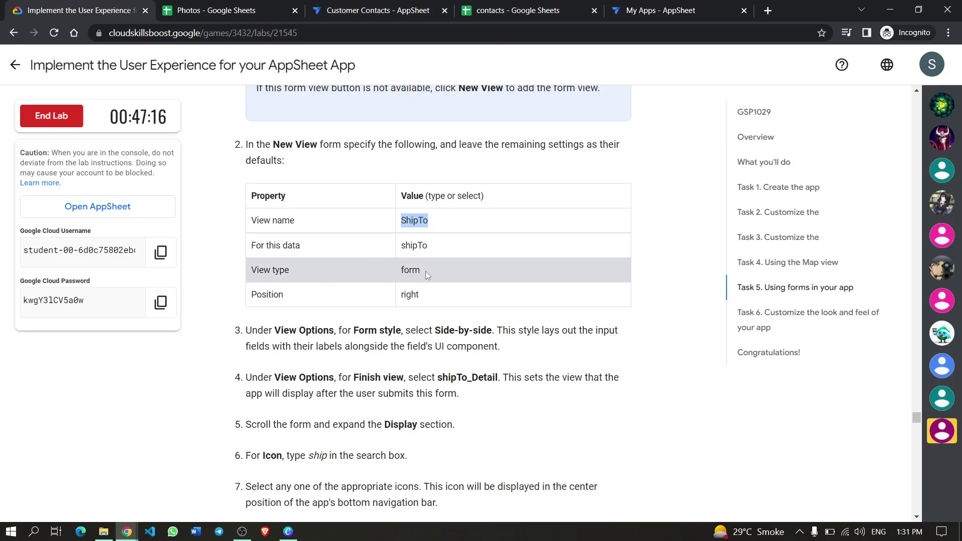
{"action": "left_click", "coordinate": [354, 11]}
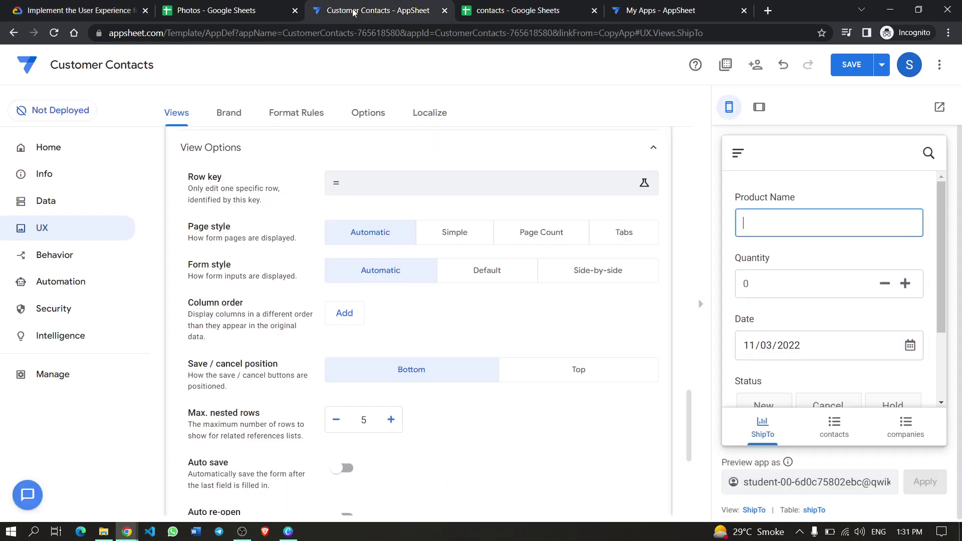
{"action": "scroll", "coordinate": [484, 279], "scroll_direction": "down", "scroll_amount": 1}
{"action": "scroll", "coordinate": [484, 279], "scroll_direction": "up", "scroll_amount": 3}
{"action": "scroll", "coordinate": [484, 279], "scroll_direction": "down", "scroll_amount": 7}
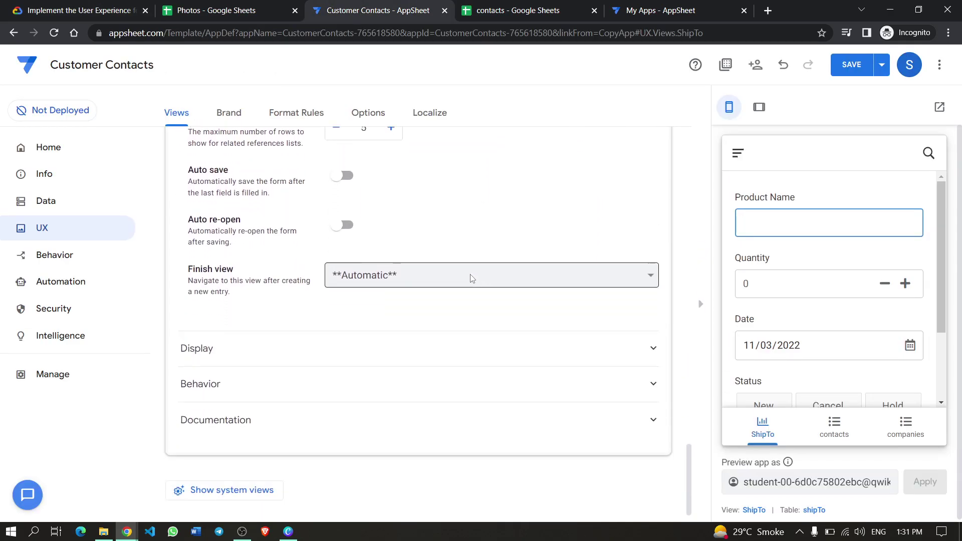
{"action": "scroll", "coordinate": [449, 341], "scroll_direction": "up", "scroll_amount": 5}
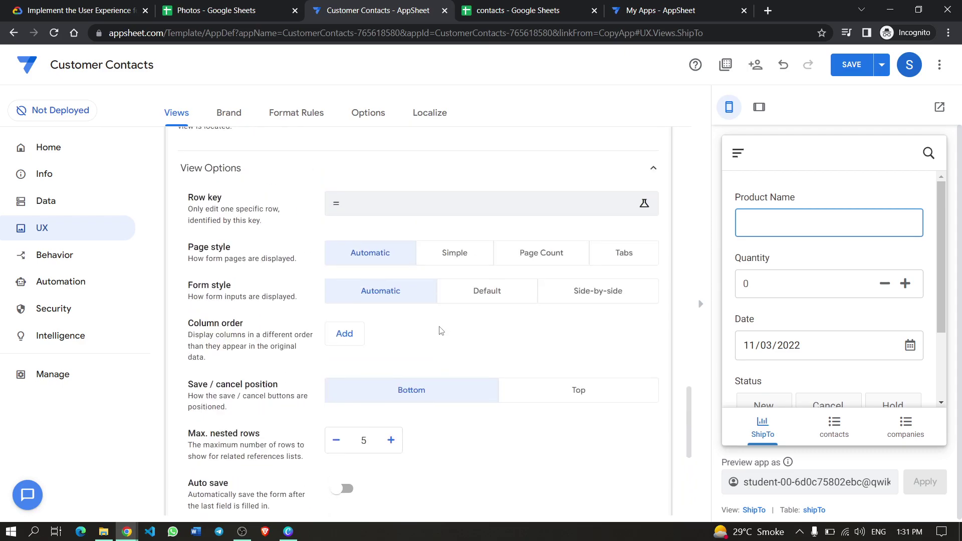
{"action": "scroll", "coordinate": [440, 331], "scroll_direction": "up", "scroll_amount": 3}
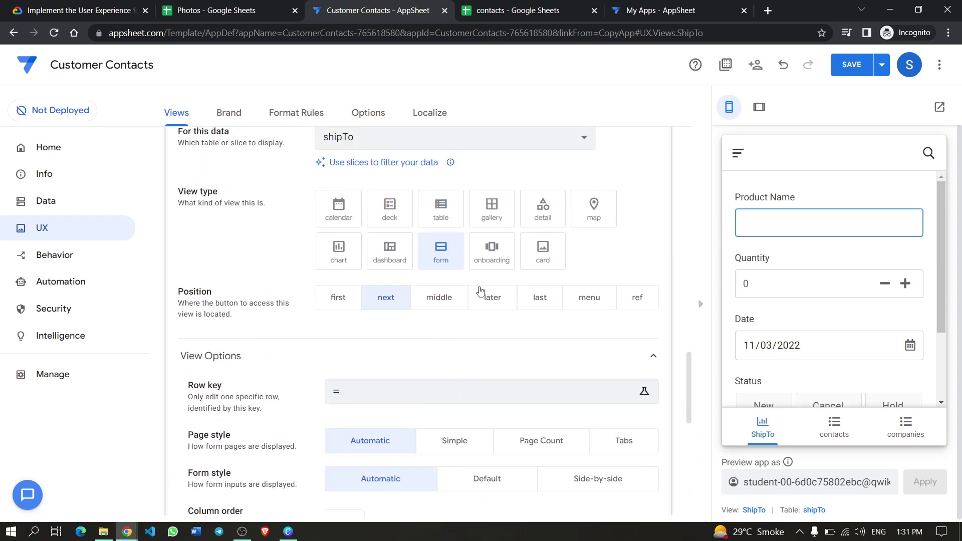
{"action": "left_click", "coordinate": [489, 302]}
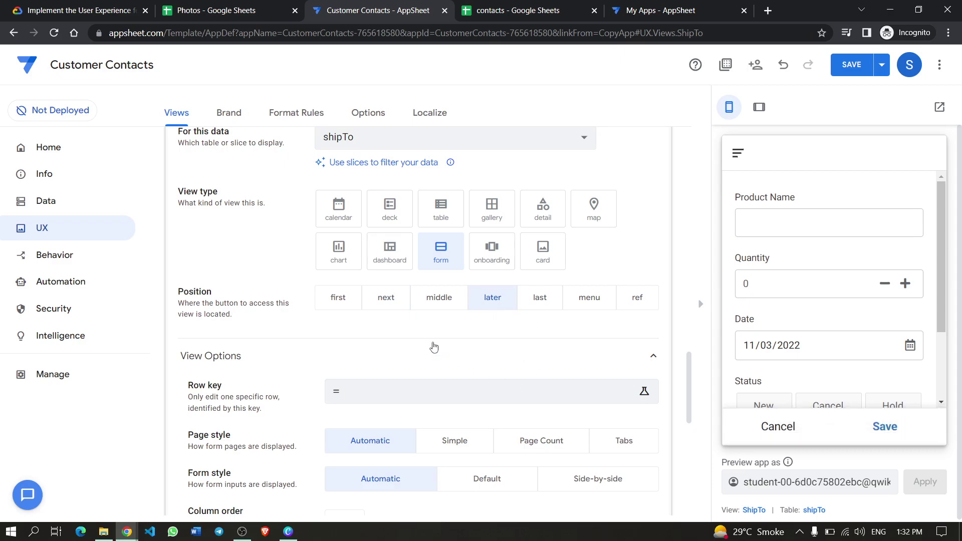
Look up the form style in the lab and set the ShipTo view's form style to Side-by-side.
{"action": "scroll", "coordinate": [434, 346], "scroll_direction": "up", "scroll_amount": 12}
{"action": "scroll", "coordinate": [430, 336], "scroll_direction": "down", "scroll_amount": 9}
{"action": "scroll", "coordinate": [429, 334], "scroll_direction": "down", "scroll_amount": 7}
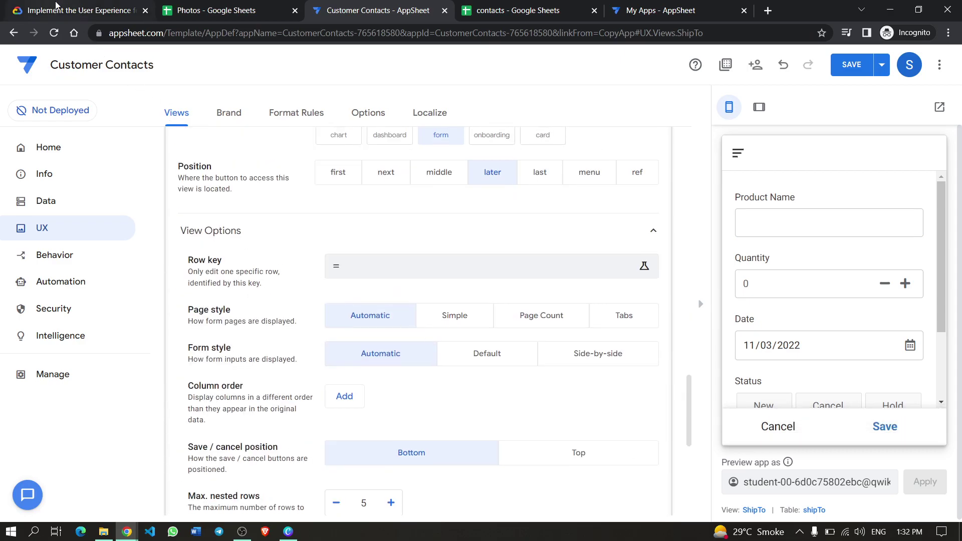
{"action": "left_click", "coordinate": [75, 10]}
{"action": "scroll", "coordinate": [453, 288], "scroll_direction": "down", "scroll_amount": 2}
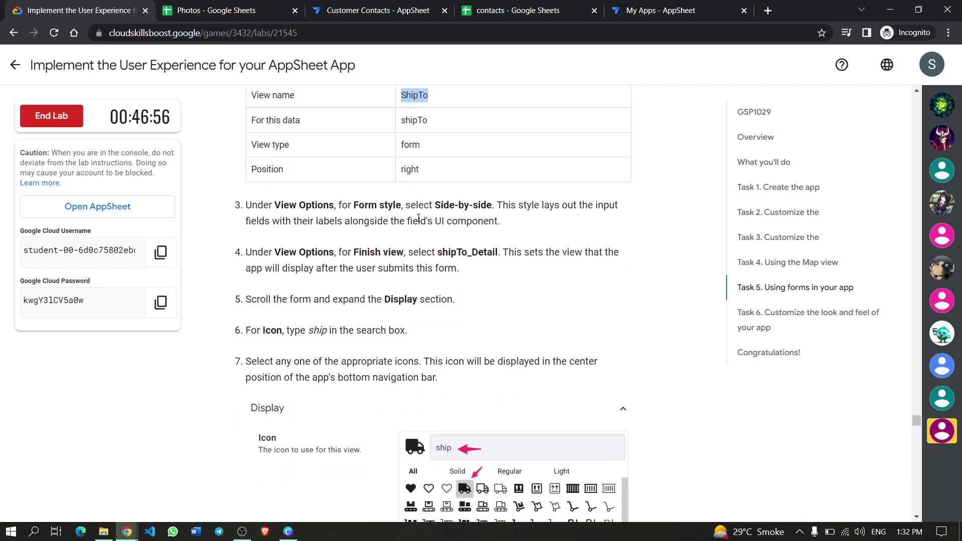
{"action": "left_click", "coordinate": [364, 9]}
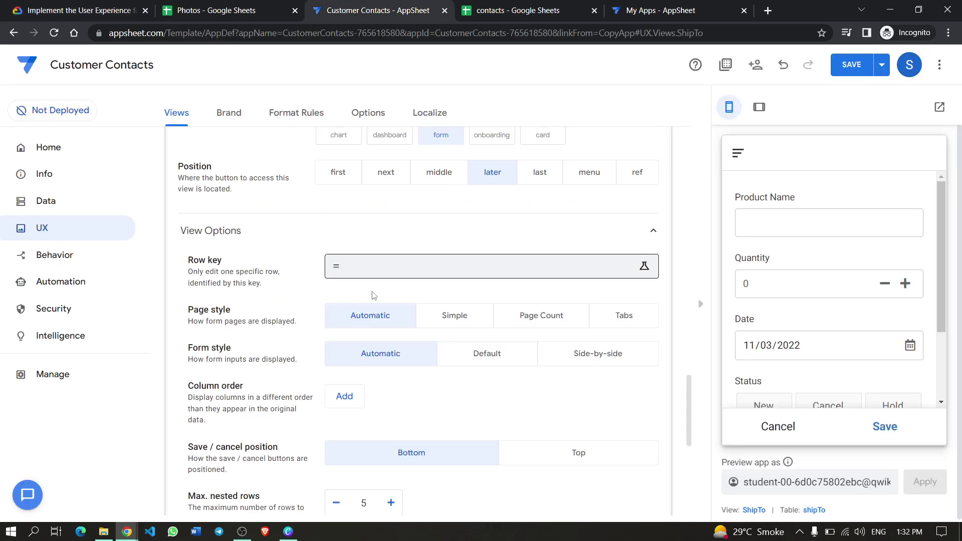
{"action": "scroll", "coordinate": [372, 341], "scroll_direction": "down", "scroll_amount": 1}
{"action": "scroll", "coordinate": [370, 333], "scroll_direction": "up", "scroll_amount": 2}
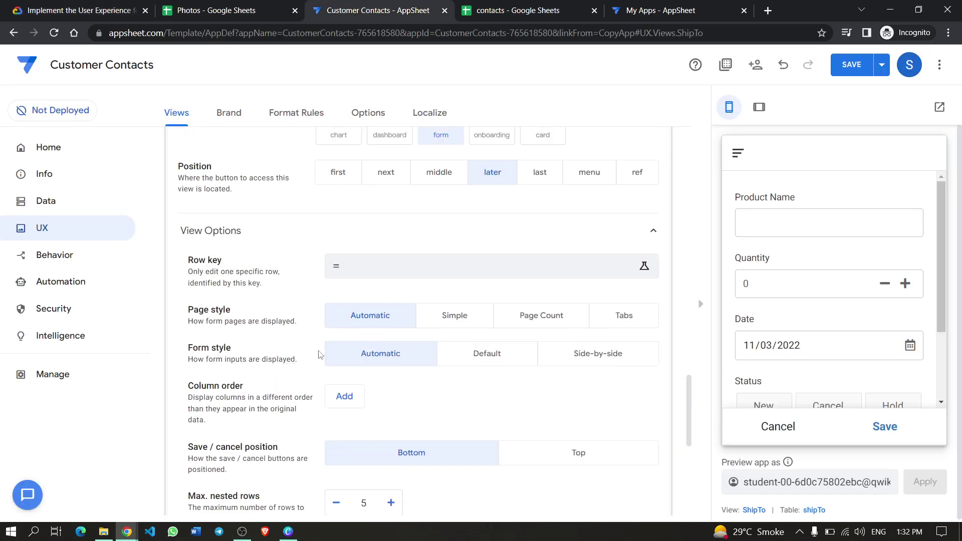
{"action": "scroll", "coordinate": [261, 360], "scroll_direction": "down", "scroll_amount": 1}
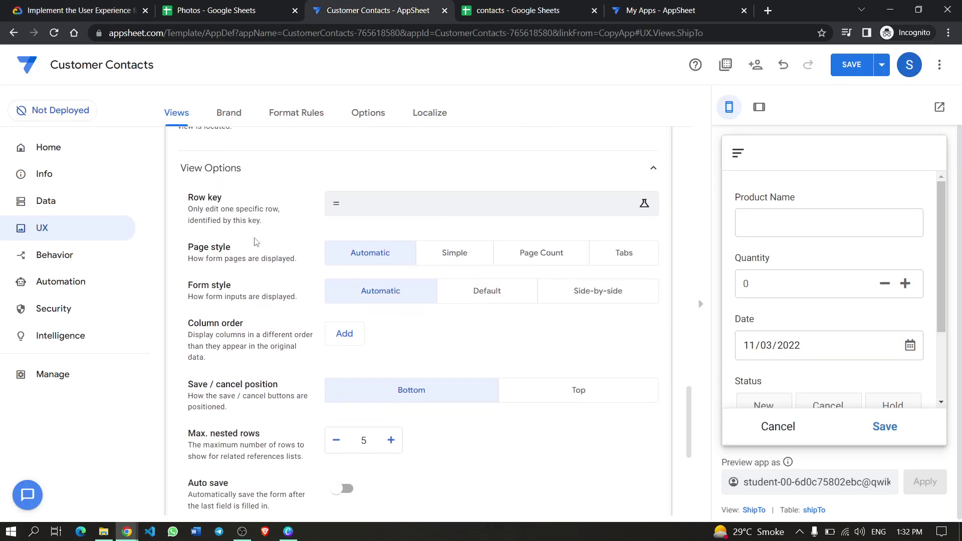
{"action": "left_click", "coordinate": [593, 295]}
{"action": "scroll", "coordinate": [593, 296], "scroll_direction": "down", "scroll_amount": 2}
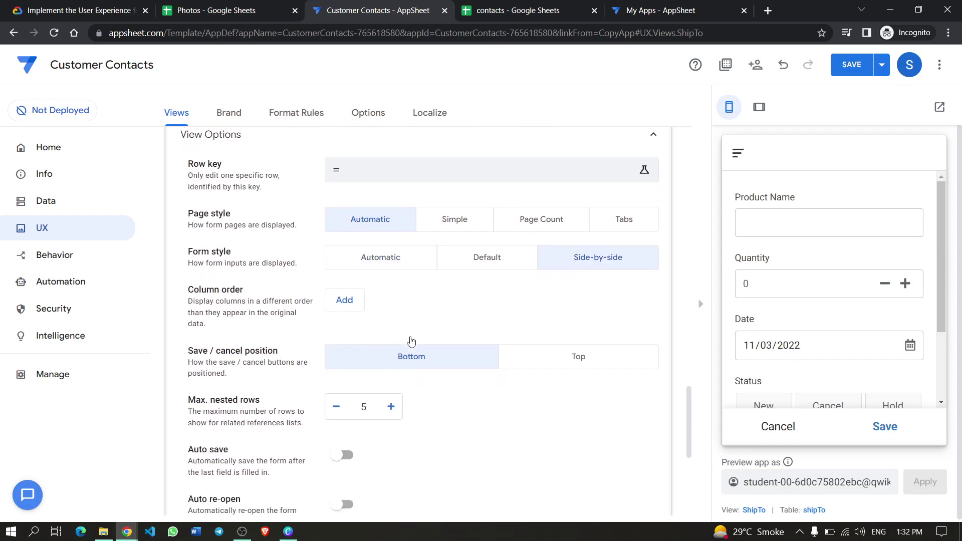
Check the lab's finish view instruction and set the ShipTo view's finish view to shipTo_Detail.
{"action": "left_click", "coordinate": [76, 10]}
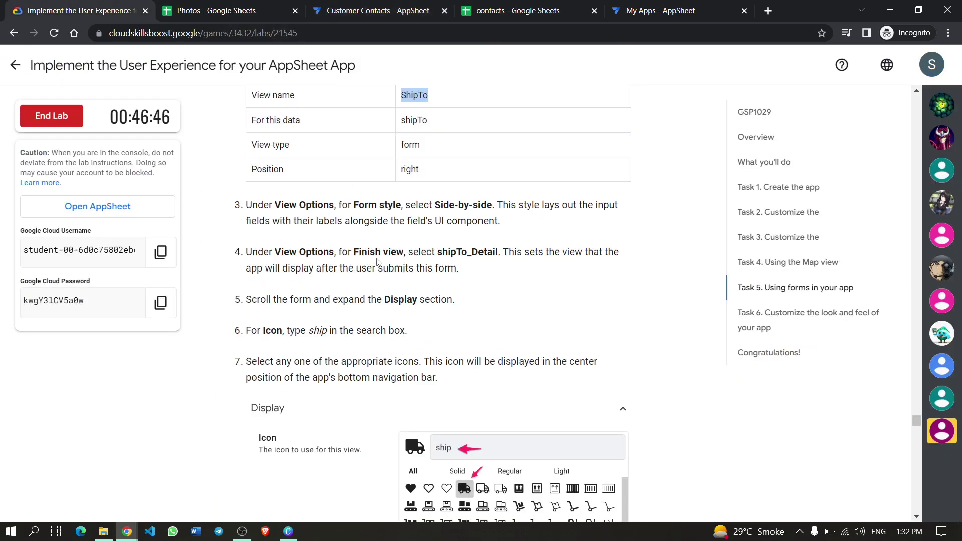
{"action": "scroll", "coordinate": [323, 212], "scroll_direction": "down", "scroll_amount": 1}
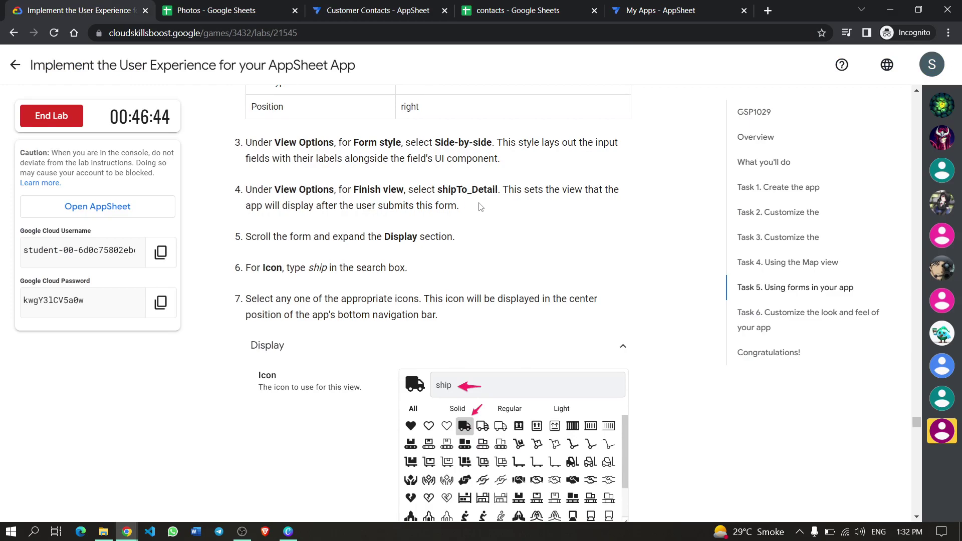
{"action": "left_click", "coordinate": [360, 11]}
{"action": "scroll", "coordinate": [369, 326], "scroll_direction": "down", "scroll_amount": 2}
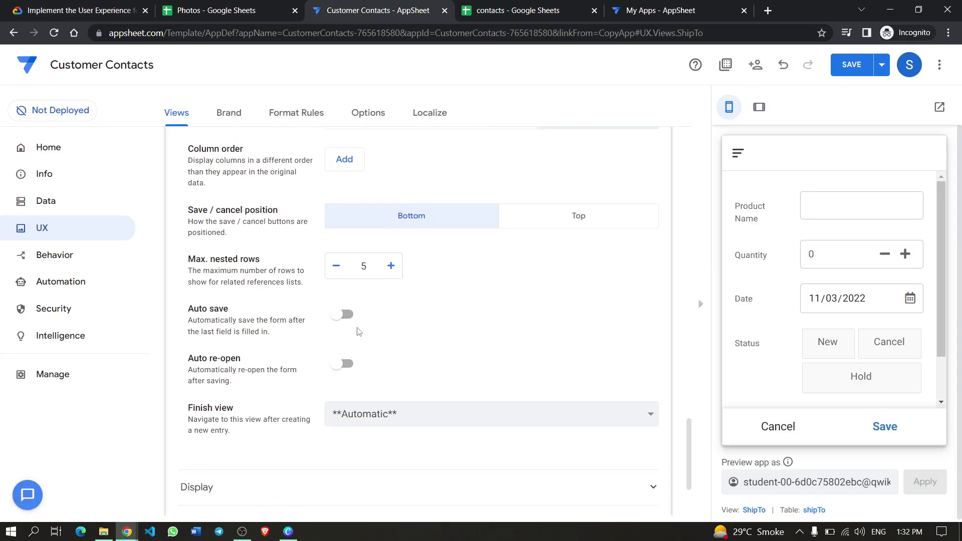
{"action": "left_click", "coordinate": [463, 343]}
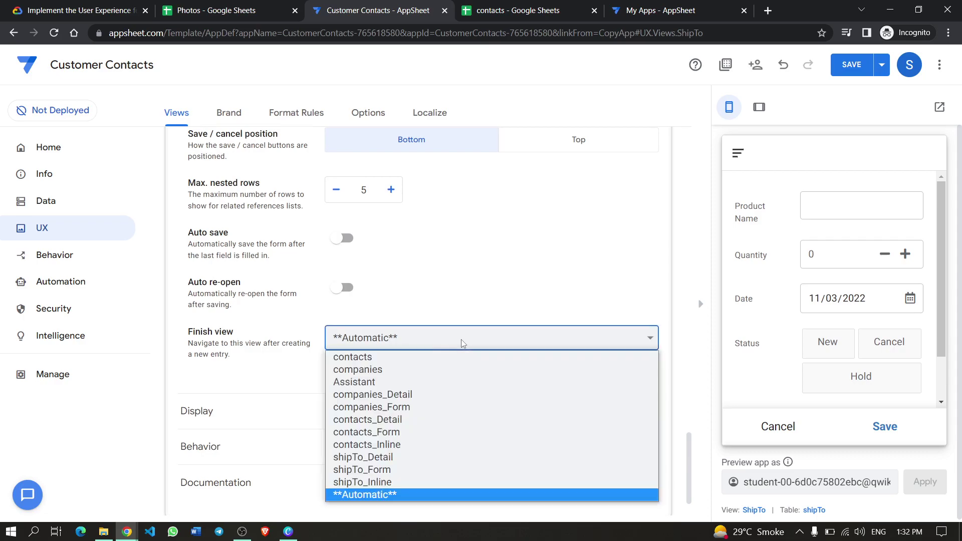
{"action": "left_click", "coordinate": [367, 459]}
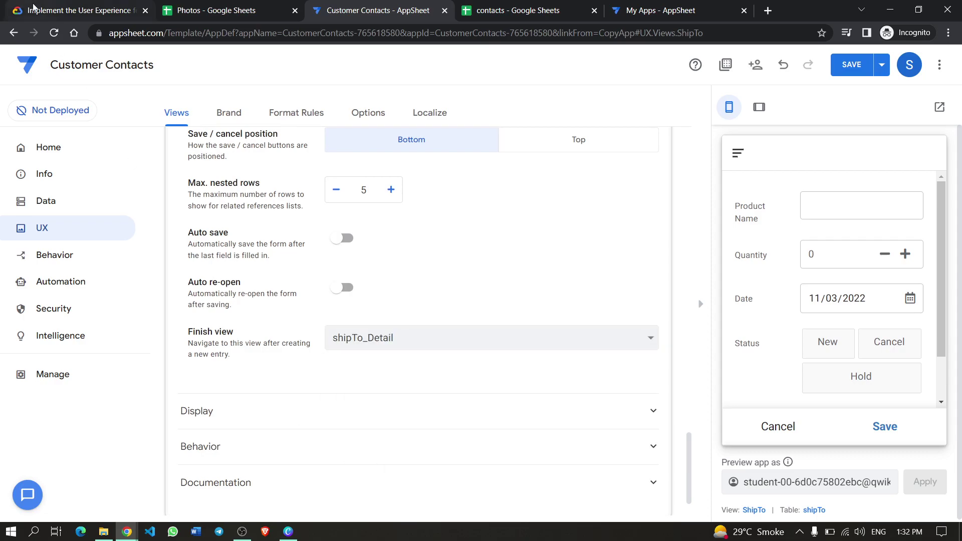
Check the lab's icon instruction, search the ShipTo view's display icons for "ship" and choose the solid truck icon.
{"action": "key", "text": "ctrl+1"}
{"action": "scroll", "coordinate": [381, 241], "scroll_direction": "down", "scroll_amount": 1}
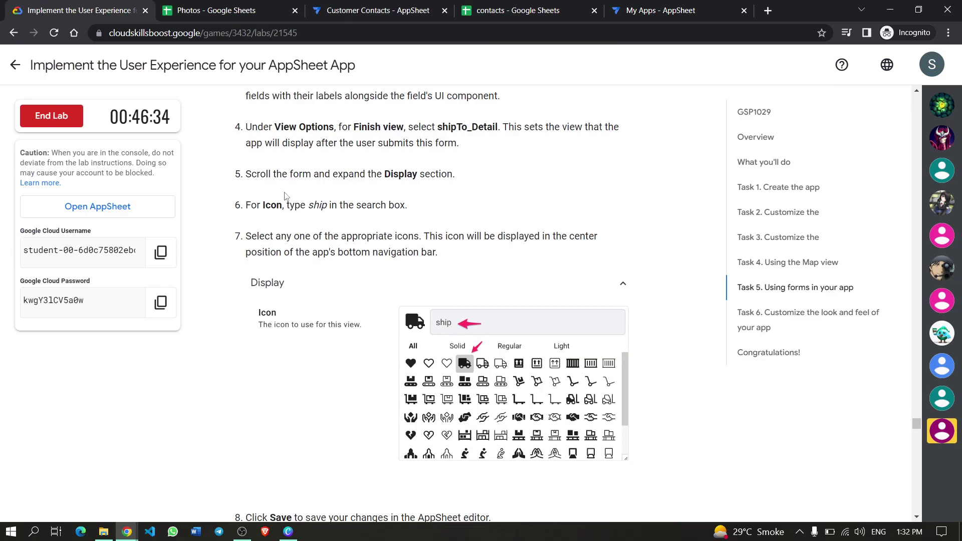
{"action": "left_click", "coordinate": [381, 12]}
{"action": "scroll", "coordinate": [264, 351], "scroll_direction": "down", "scroll_amount": 1}
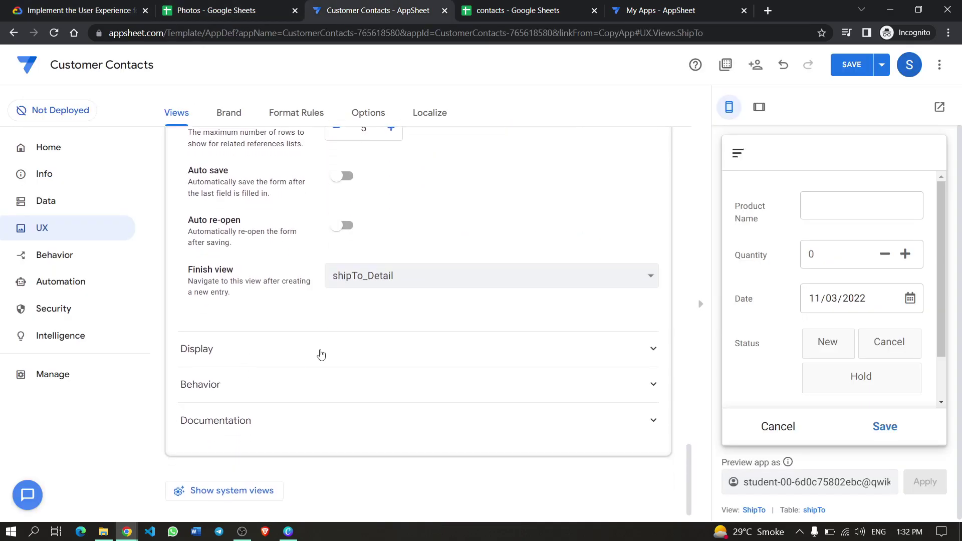
{"action": "left_click", "coordinate": [351, 349]}
{"action": "scroll", "coordinate": [389, 311], "scroll_direction": "down", "scroll_amount": 2}
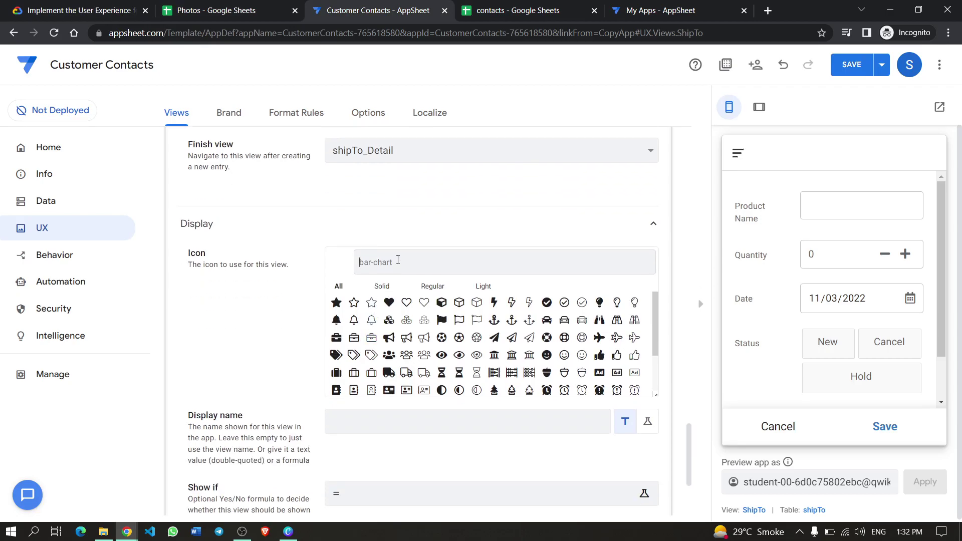
{"action": "type", "text": "ship"}
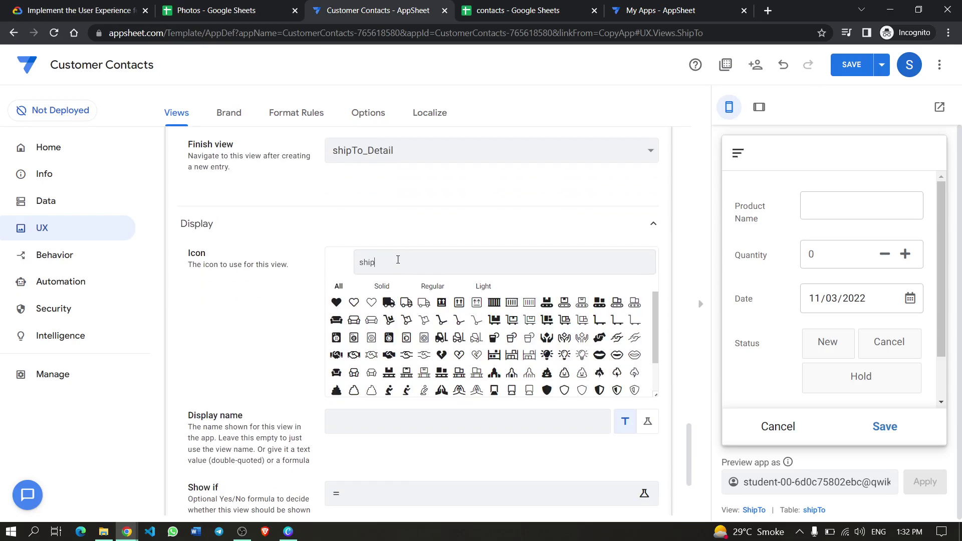
{"action": "left_click", "coordinate": [387, 305]}
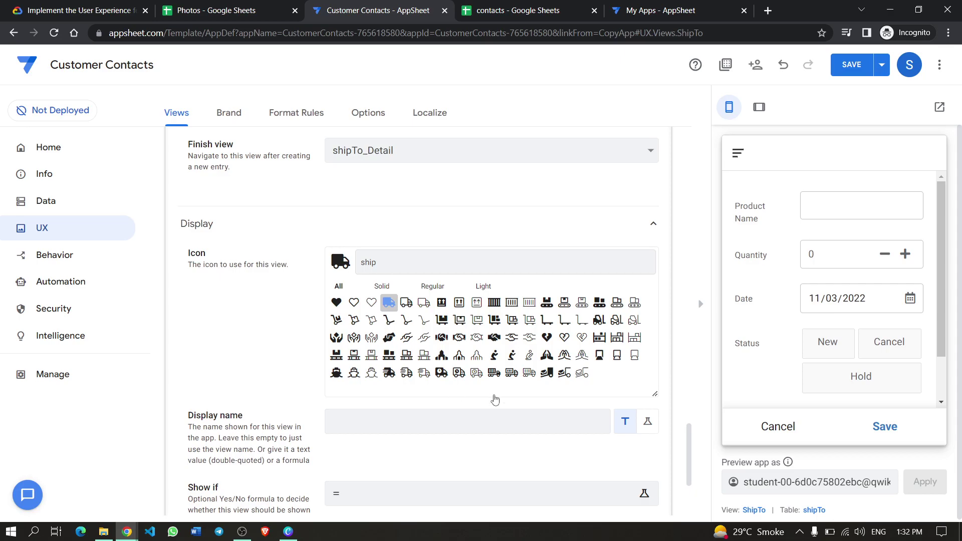
Check the lab instruction that follows the icon setting and save the app's changes in the AppSheet editor.
{"action": "scroll", "coordinate": [482, 354], "scroll_direction": "down", "scroll_amount": 3}
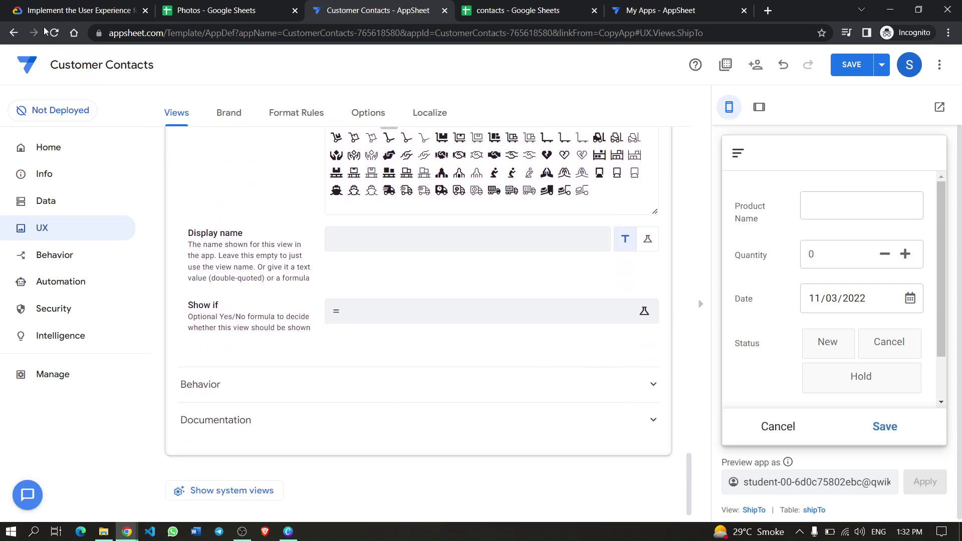
{"action": "left_click", "coordinate": [55, 10]}
{"action": "scroll", "coordinate": [391, 199], "scroll_direction": "down", "scroll_amount": 1}
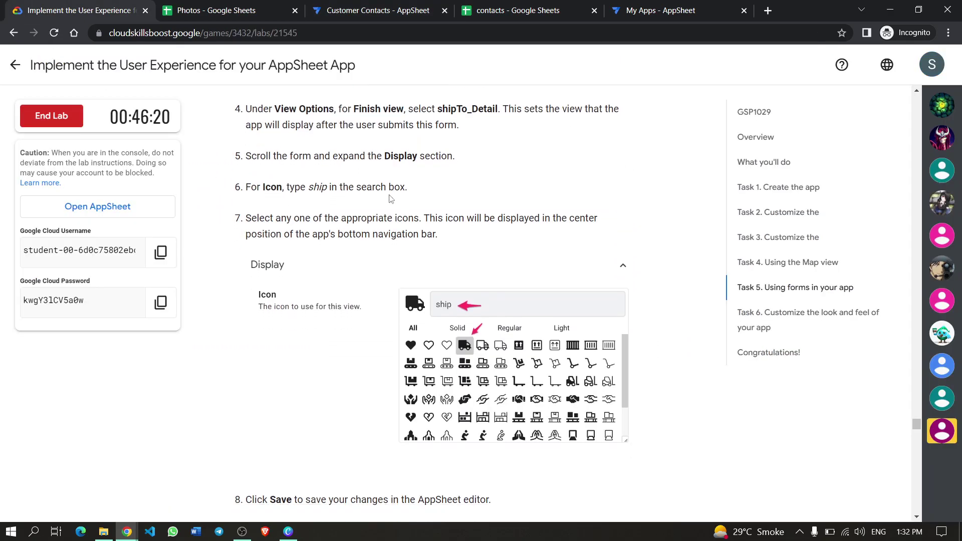
{"action": "scroll", "coordinate": [391, 199], "scroll_direction": "down", "scroll_amount": 2}
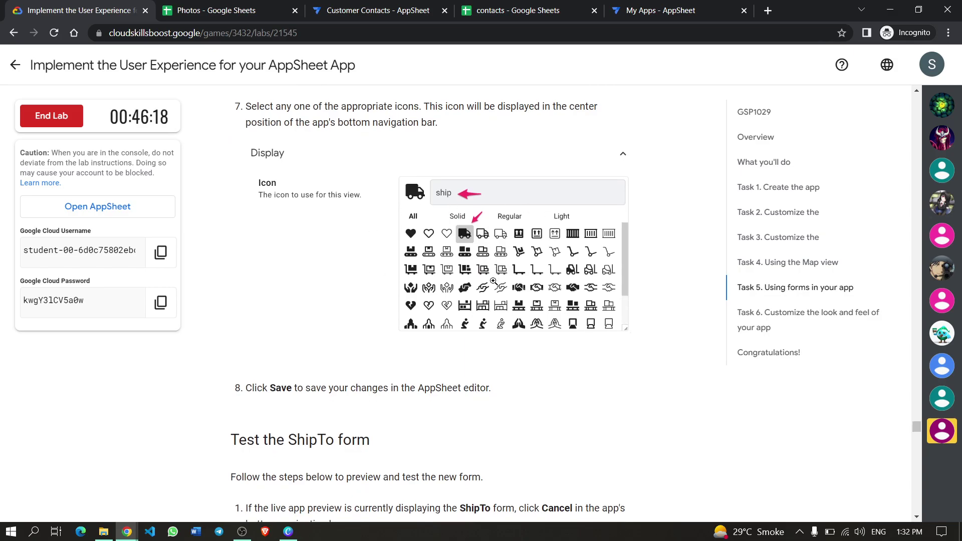
{"action": "scroll", "coordinate": [453, 234], "scroll_direction": "down", "scroll_amount": 4}
{"action": "left_click", "coordinate": [371, 5]}
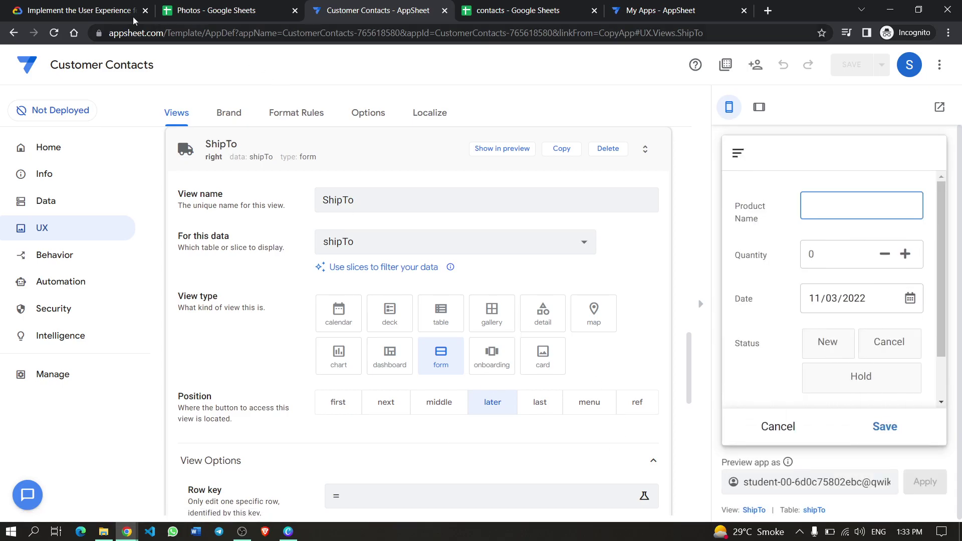
Read the lab's ShipTo form test instructions, cancel the form in the live app preview and reopen it from ShipTo.
{"action": "left_click", "coordinate": [80, 11]}
{"action": "scroll", "coordinate": [530, 357], "scroll_direction": "up", "scroll_amount": 1}
{"action": "scroll", "coordinate": [530, 357], "scroll_direction": "up", "scroll_amount": 3}
{"action": "scroll", "coordinate": [489, 294], "scroll_direction": "down", "scroll_amount": 4}
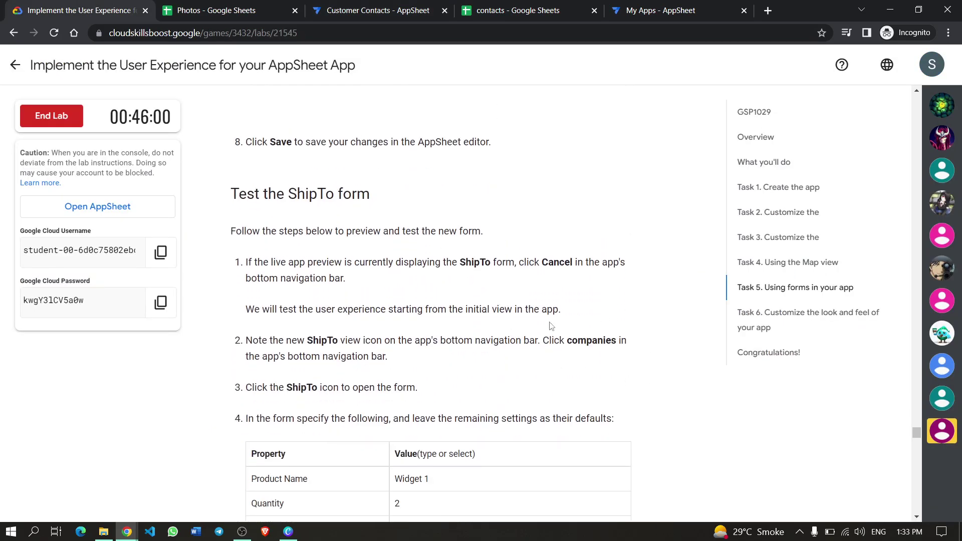
{"action": "scroll", "coordinate": [552, 331], "scroll_direction": "down", "scroll_amount": 3}
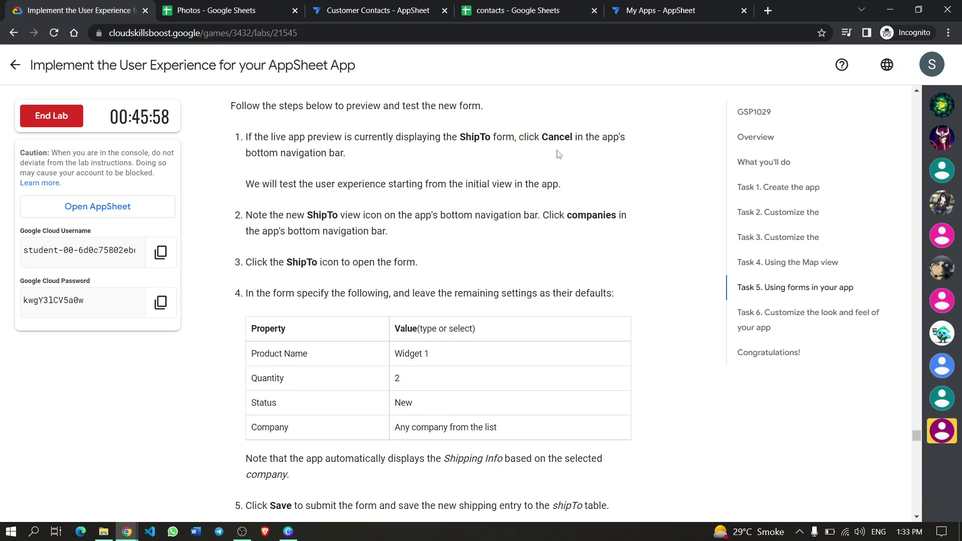
{"action": "left_click", "coordinate": [357, 12]}
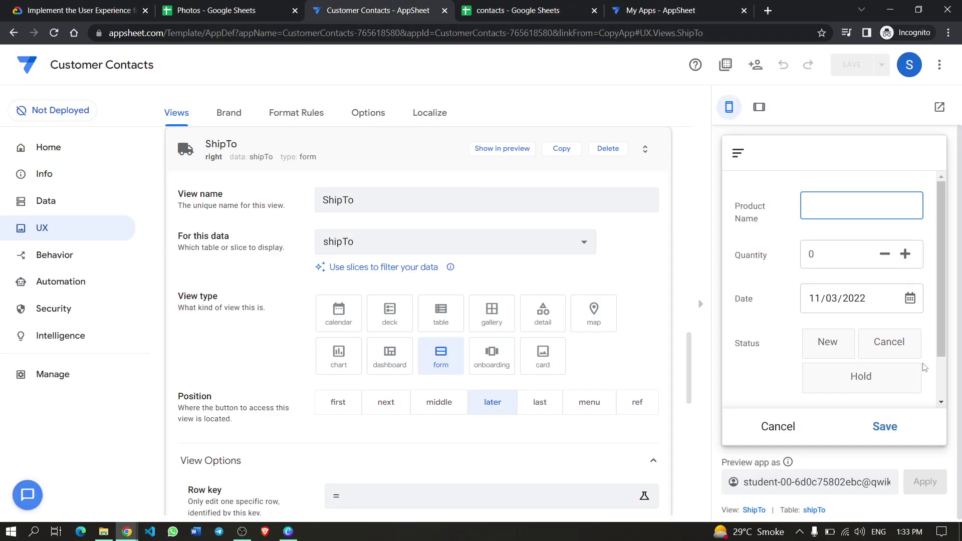
{"action": "left_click", "coordinate": [777, 428]}
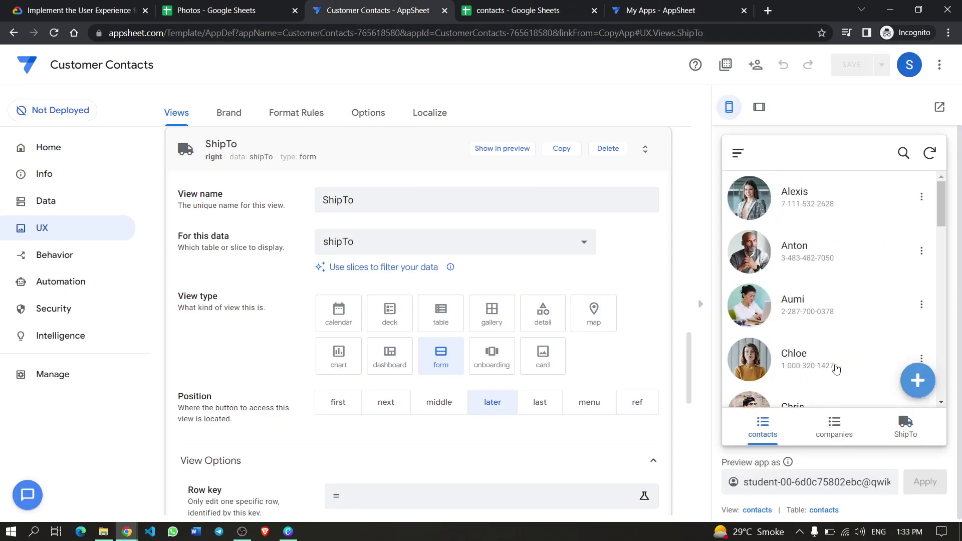
{"action": "left_click", "coordinate": [907, 427]}
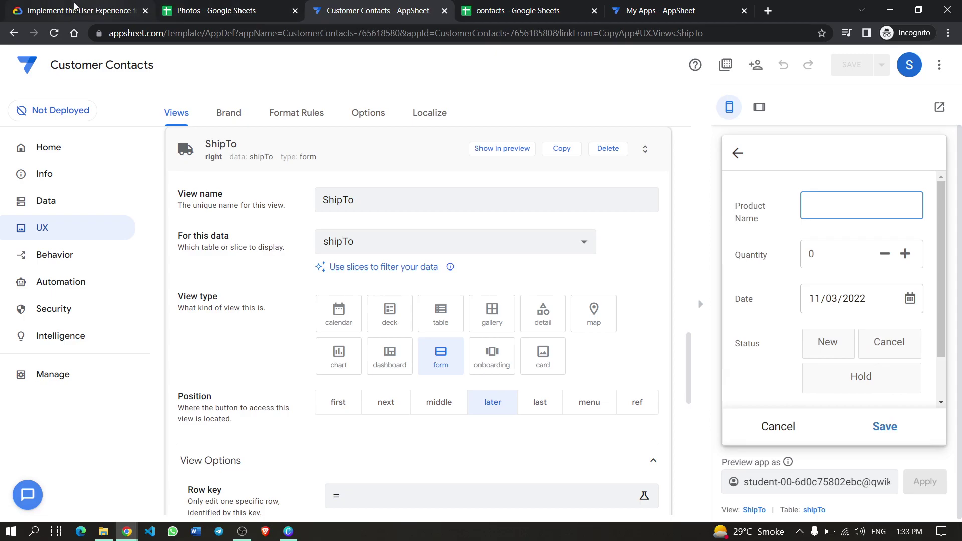
Copy the product name Widget 1 from the lab into the ShipTo form and set the quantity to 2.
{"action": "left_click", "coordinate": [98, 19]}
{"action": "scroll", "coordinate": [494, 251], "scroll_direction": "down", "scroll_amount": 3}
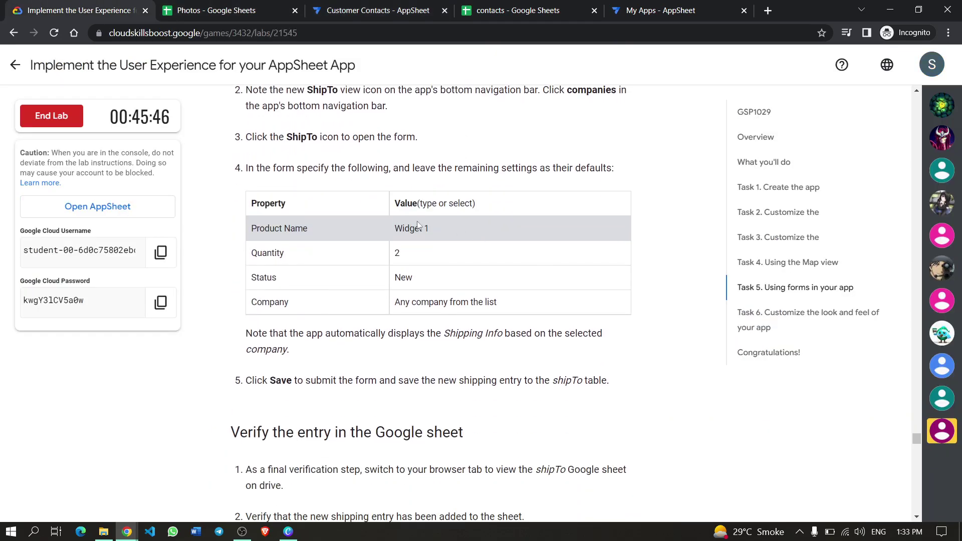
{"action": "left_click_drag", "start_coordinate": [429, 228], "coordinate": [387, 230]}
{"action": "key", "text": "ctrl+c"}
{"action": "left_click", "coordinate": [373, 10]}
{"action": "key", "text": "ctrl+v"}
{"action": "left_click", "coordinate": [908, 256]}
{"action": "left_click", "coordinate": [908, 256]}
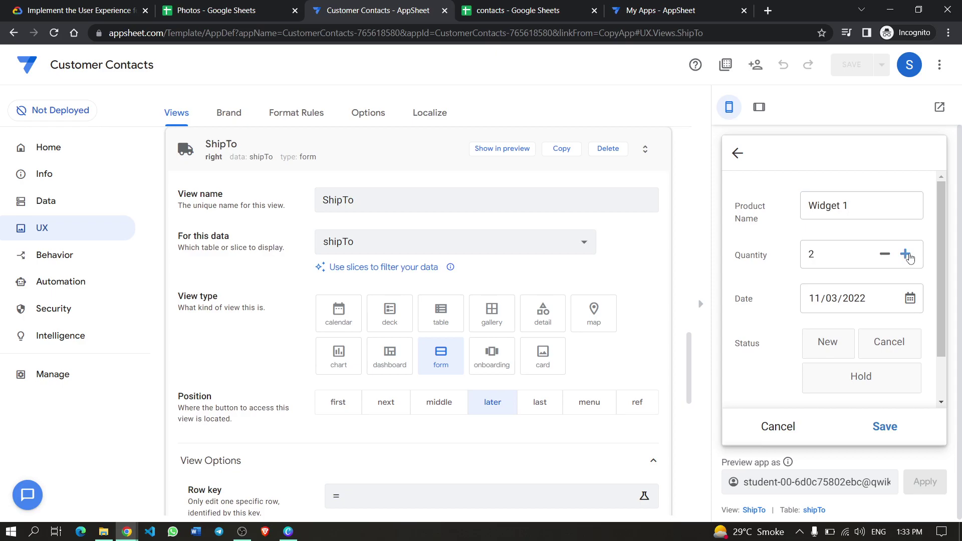
Set the entry's status to New and its company to Cymbal Holdings, and save the ShipTo form.
{"action": "left_click", "coordinate": [84, 12]}
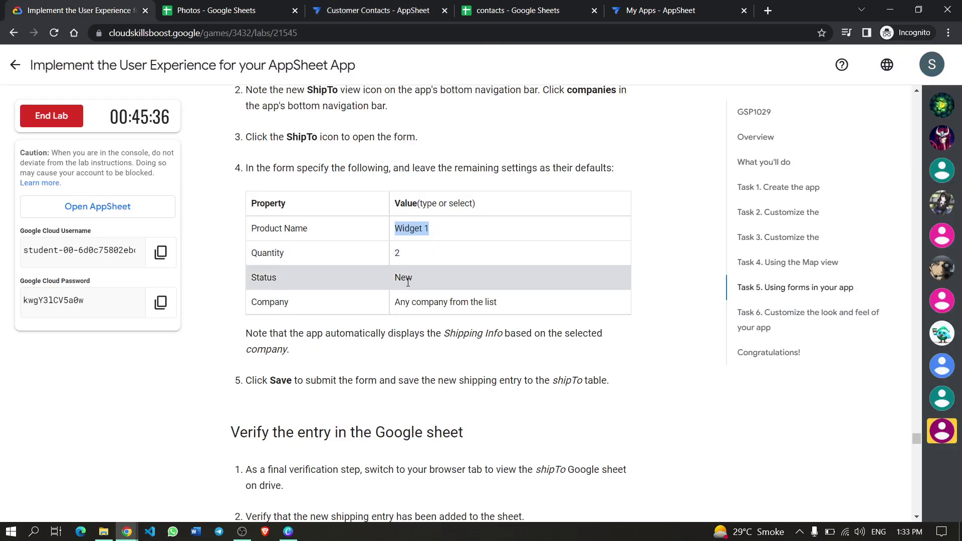
{"action": "left_click", "coordinate": [338, 14]}
{"action": "left_click", "coordinate": [827, 343]}
{"action": "scroll", "coordinate": [817, 346], "scroll_direction": "down", "scroll_amount": 1}
{"action": "left_click", "coordinate": [891, 367]}
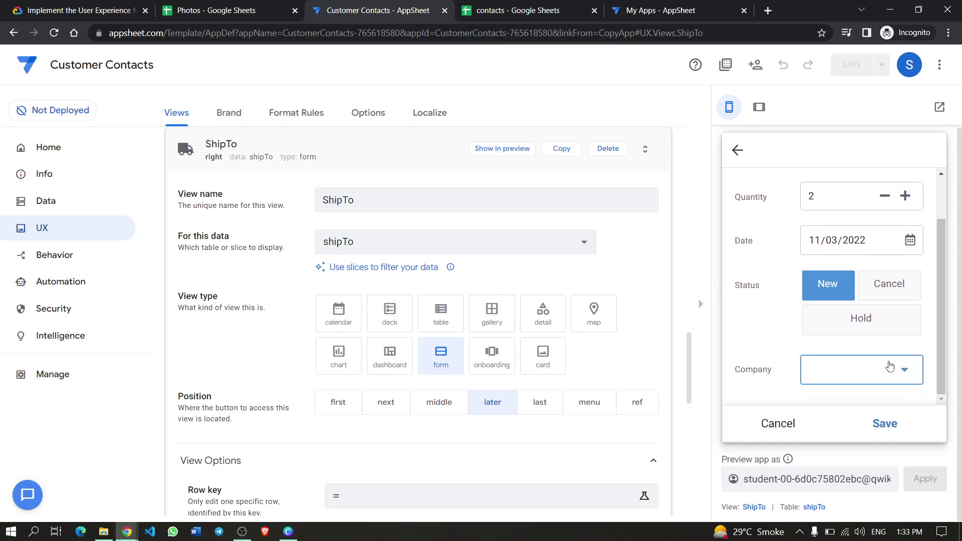
{"action": "left_click", "coordinate": [770, 247]}
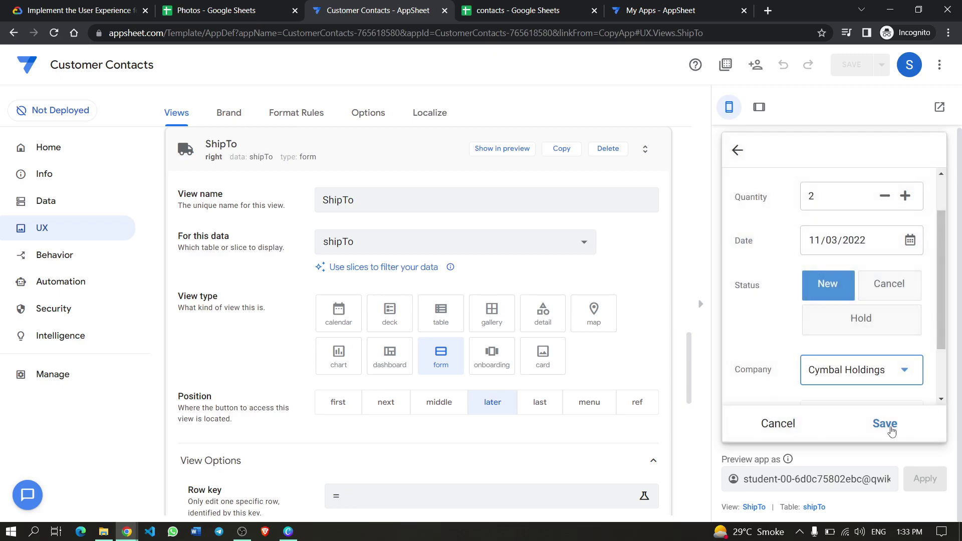
{"action": "left_click", "coordinate": [885, 424]}
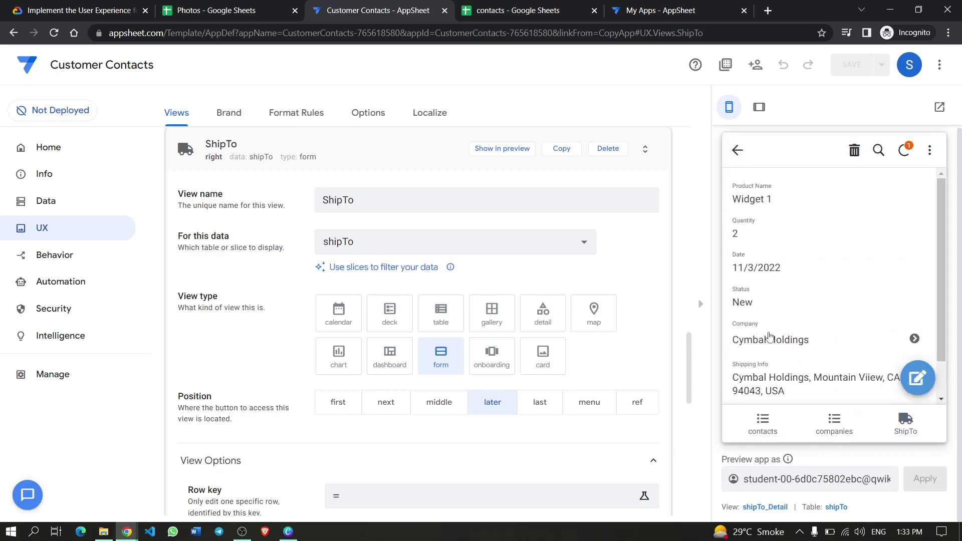
Return to the lab and check the progress of the "Using forms in your app" objective.
{"action": "left_click", "coordinate": [50, 11]}
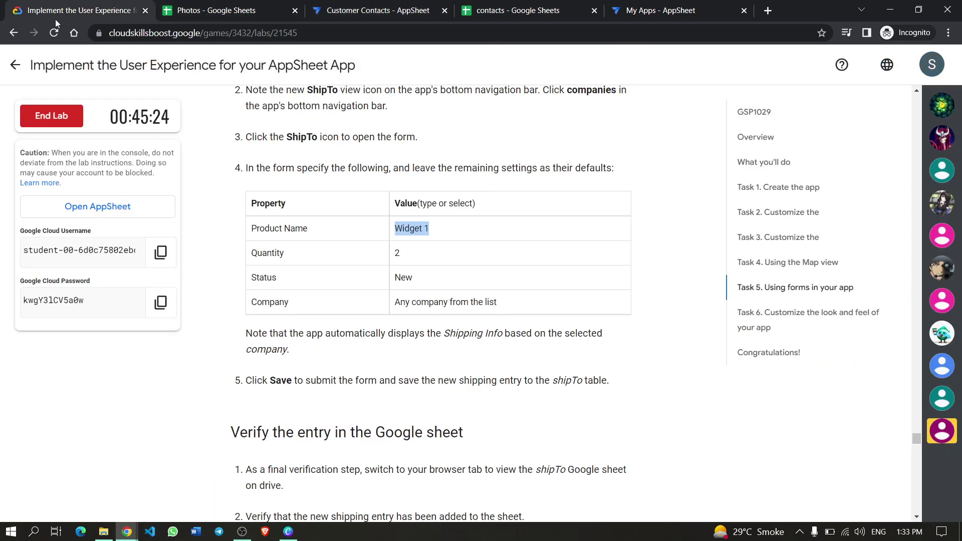
{"action": "scroll", "coordinate": [404, 223], "scroll_direction": "down", "scroll_amount": 4}
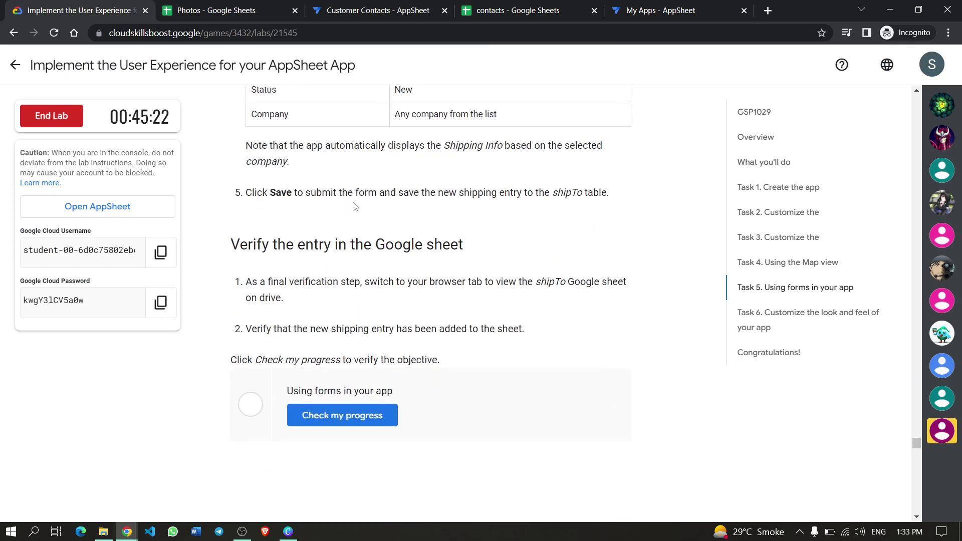
{"action": "scroll", "coordinate": [346, 213], "scroll_direction": "down", "scroll_amount": 1}
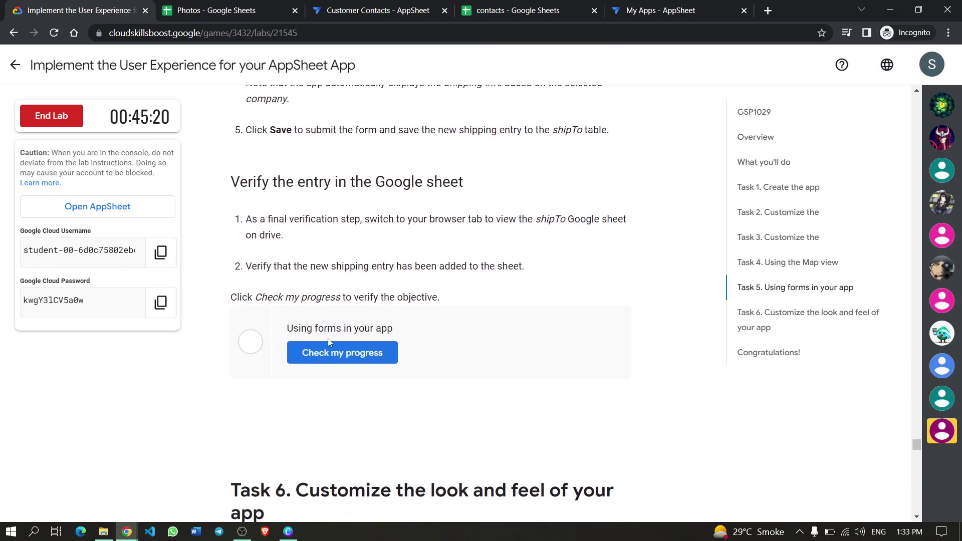
{"action": "left_click", "coordinate": [386, 353]}
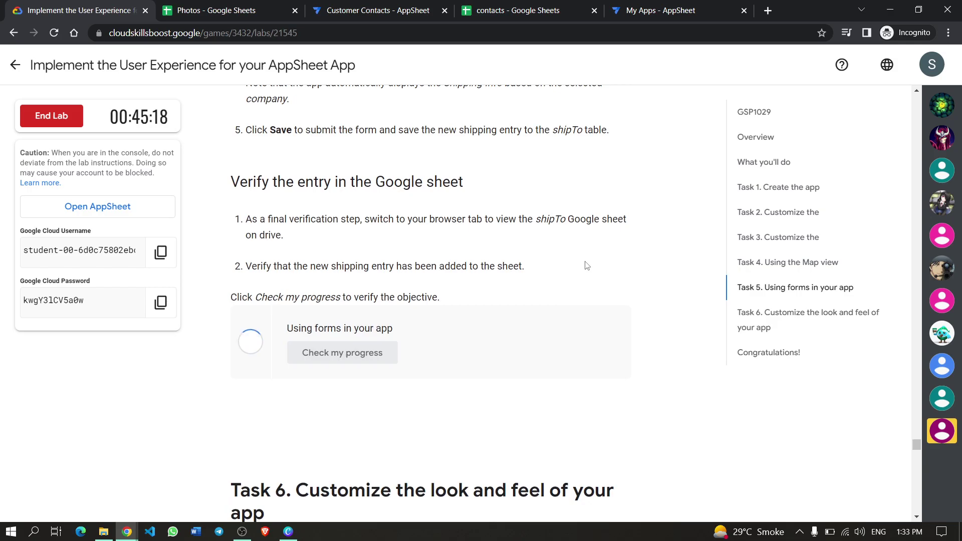
Look through the lab's remaining sections, end the lab and submit a five-star satisfaction rating.
{"action": "scroll", "coordinate": [586, 265], "scroll_direction": "down", "scroll_amount": 18}
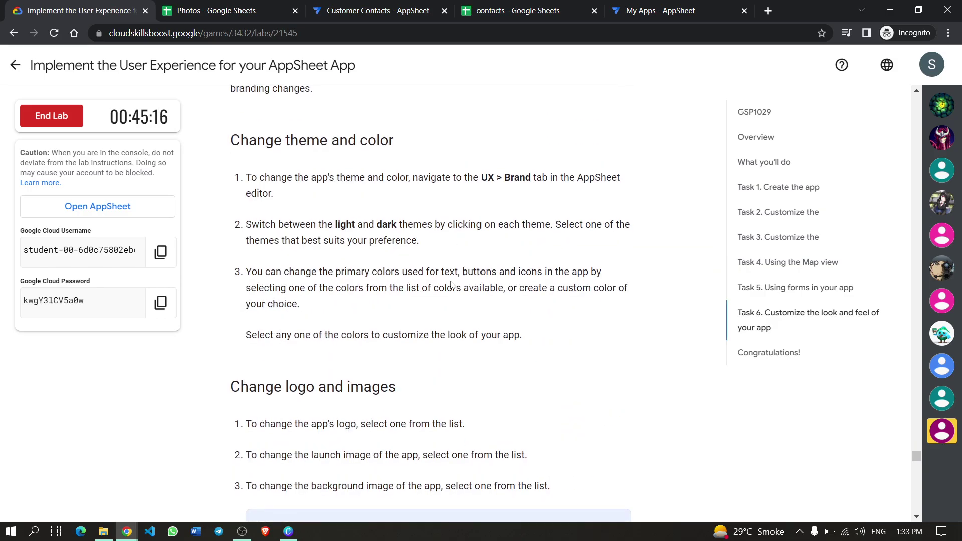
{"action": "scroll", "coordinate": [453, 285], "scroll_direction": "down", "scroll_amount": 20}
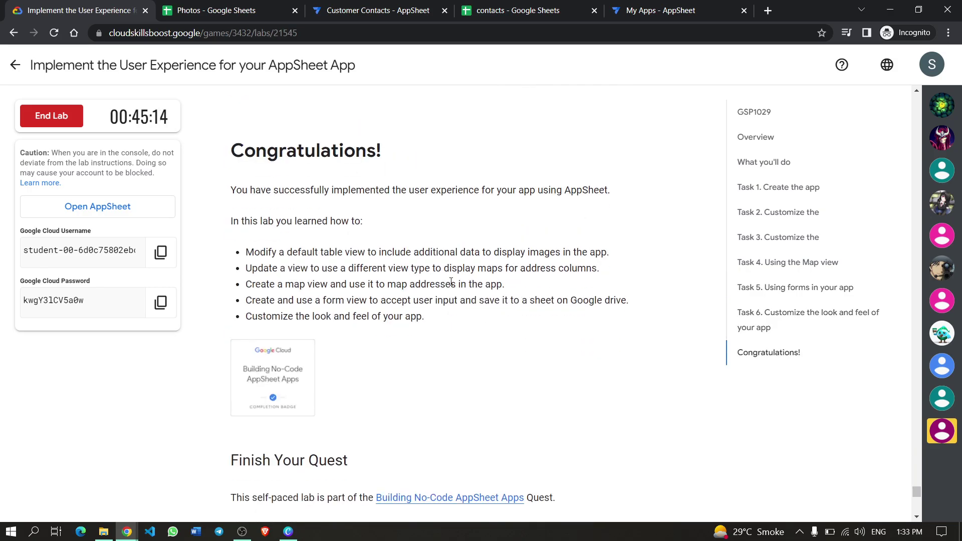
{"action": "scroll", "coordinate": [451, 282], "scroll_direction": "down", "scroll_amount": 4}
{"action": "scroll", "coordinate": [452, 283], "scroll_direction": "up", "scroll_amount": 14}
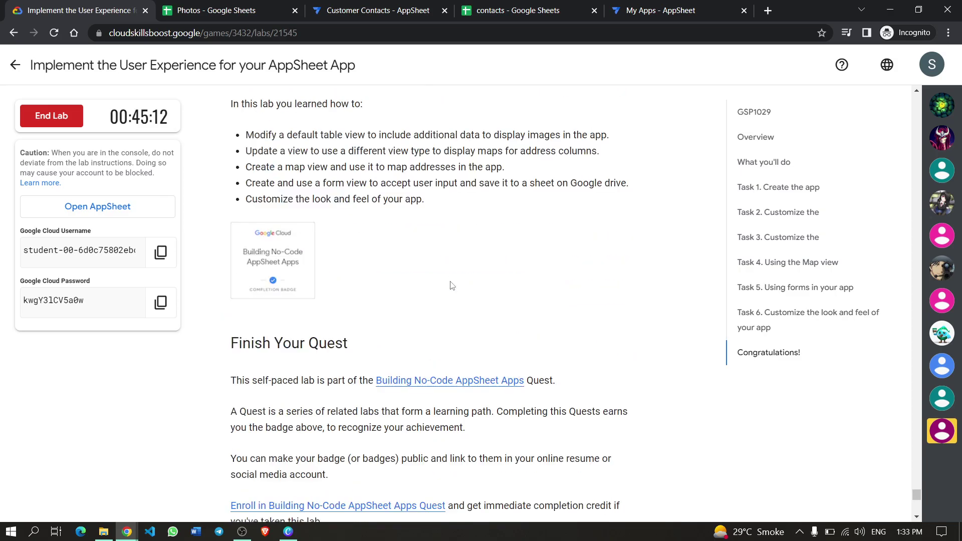
{"action": "scroll", "coordinate": [452, 285], "scroll_direction": "down", "scroll_amount": 5}
{"action": "scroll", "coordinate": [453, 285], "scroll_direction": "up", "scroll_amount": 5}
{"action": "left_click", "coordinate": [52, 123]}
{"action": "left_click", "coordinate": [616, 340]}
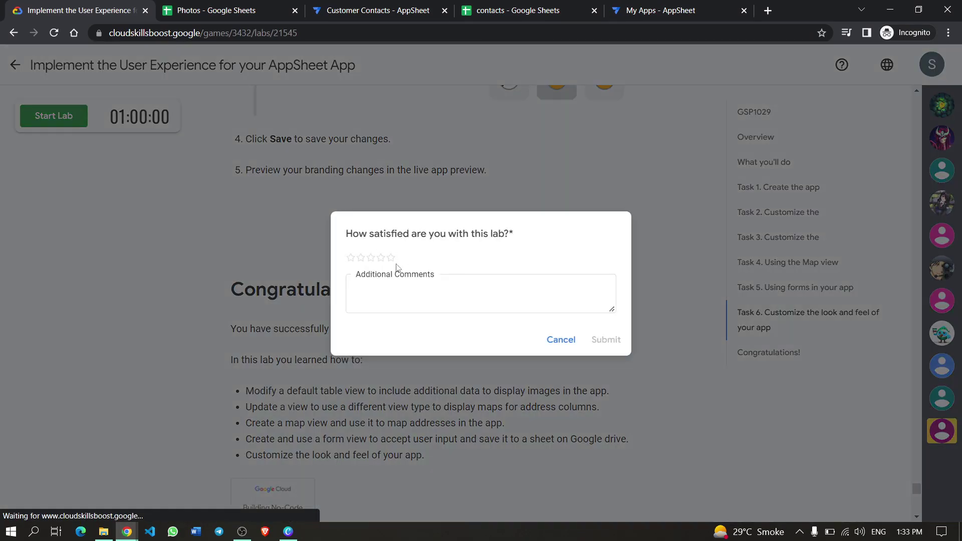
{"action": "left_click", "coordinate": [391, 258]}
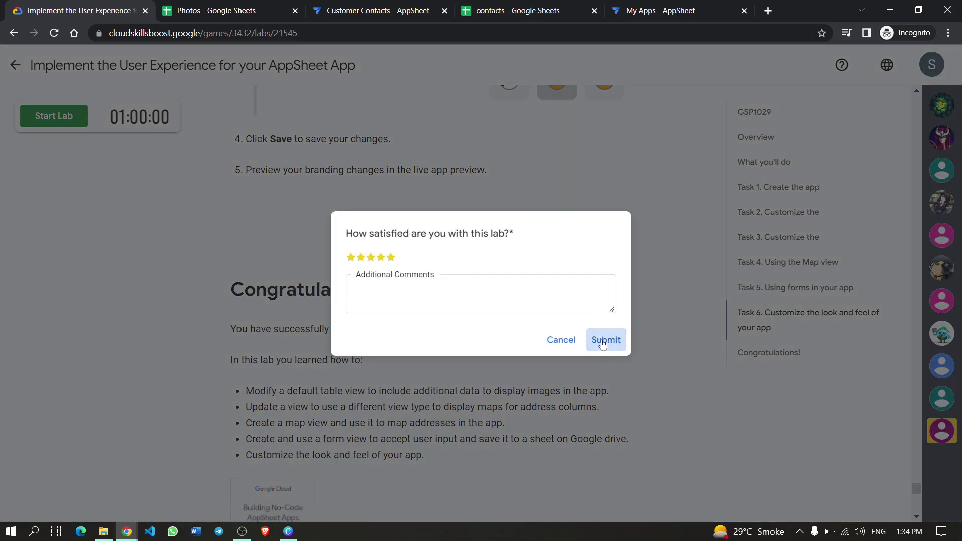
{"action": "left_click", "coordinate": [603, 344]}
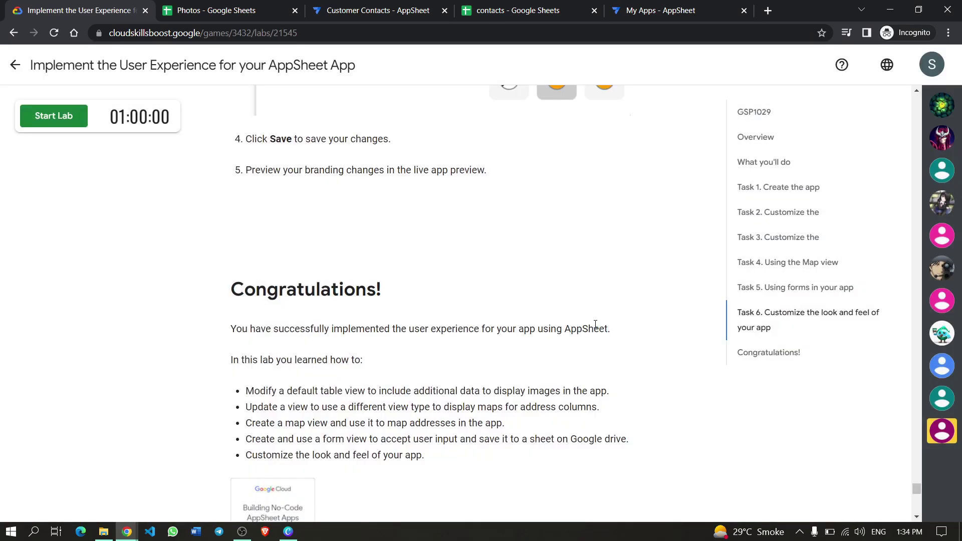
Go back to the No code november 2022 game page and expand the "Ready to play?" section to review the labs.
{"action": "left_click", "coordinate": [14, 67]}
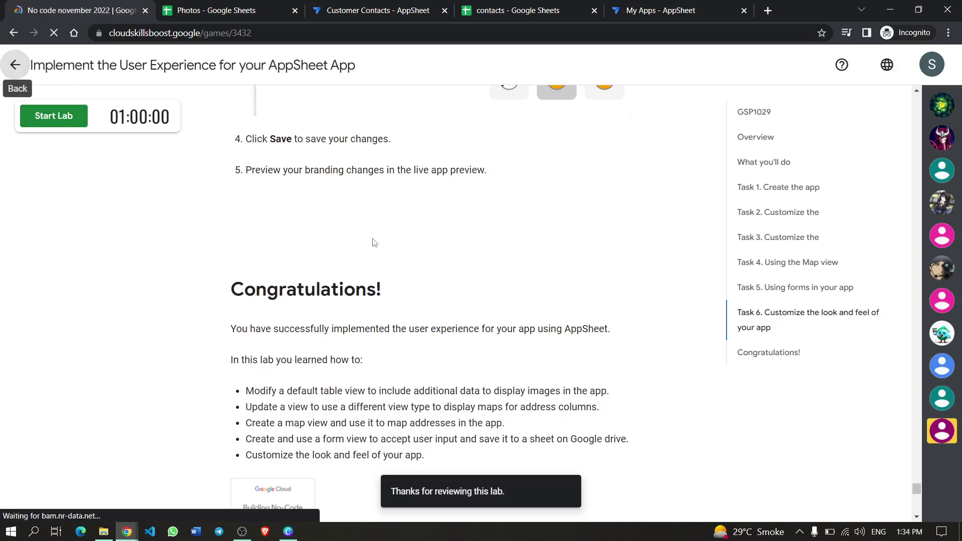
{"action": "scroll", "coordinate": [448, 198], "scroll_direction": "down", "scroll_amount": 9}
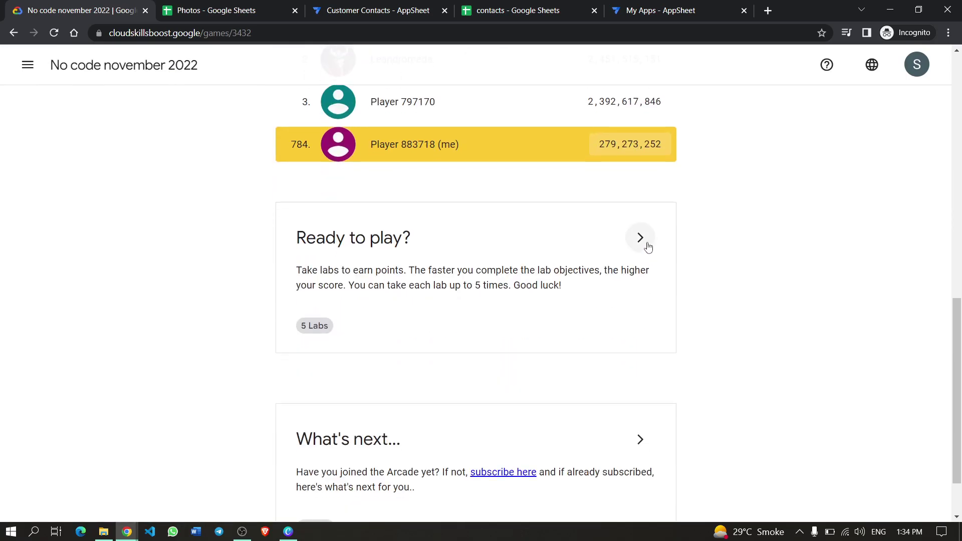
{"action": "left_click", "coordinate": [642, 240]}
{"action": "scroll", "coordinate": [466, 253], "scroll_direction": "down", "scroll_amount": 3}
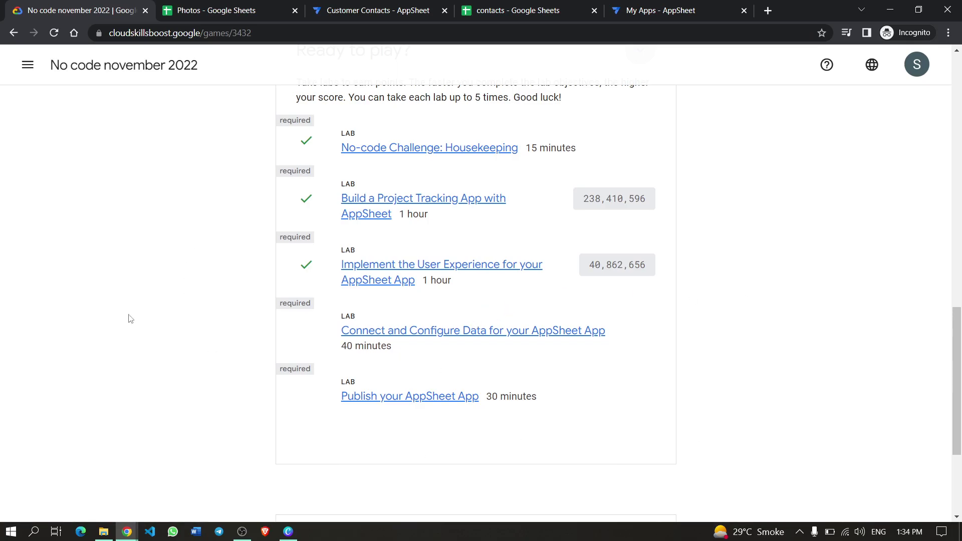
{"action": "left_click", "coordinate": [242, 531]}
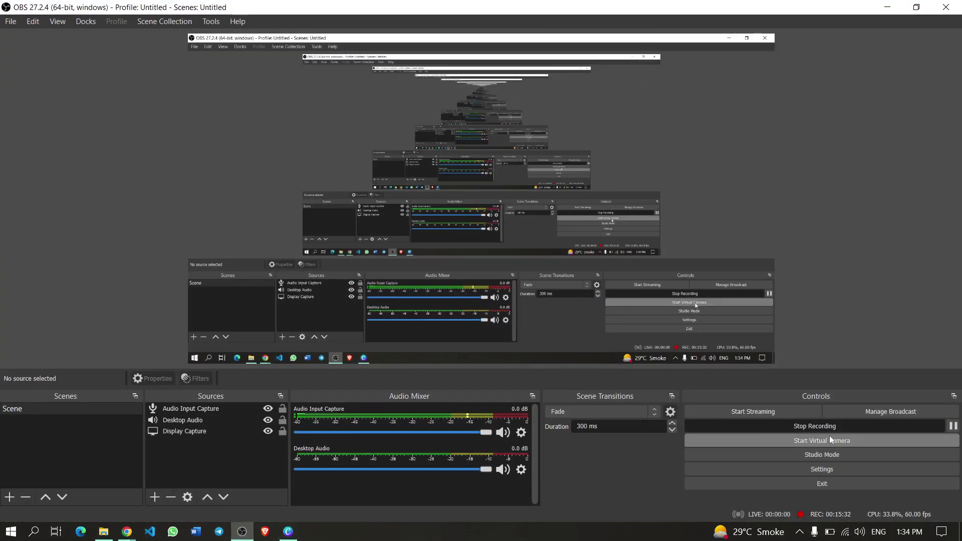